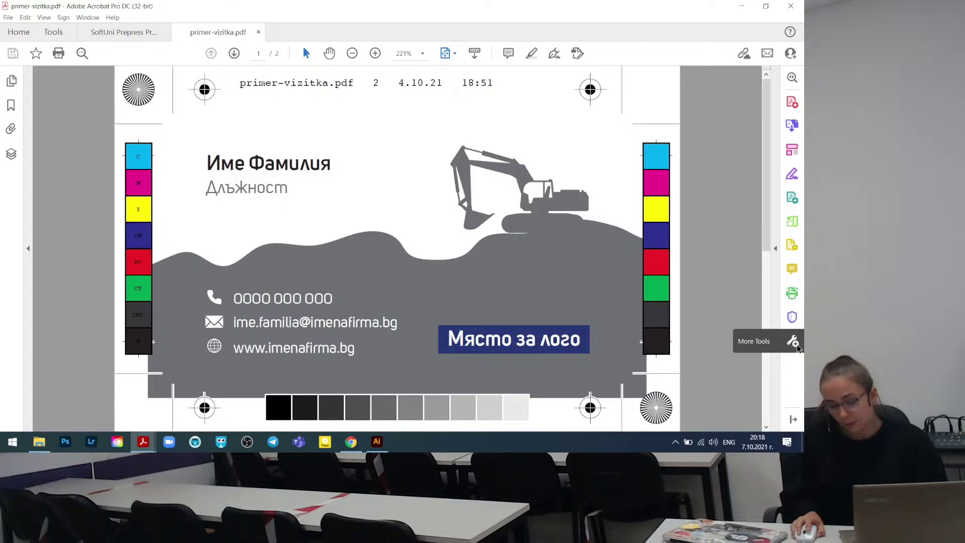
# Add the Print Production tool set from the Protect & Standardize group to the tool shortcuts.
pyautogui.click(794, 342)
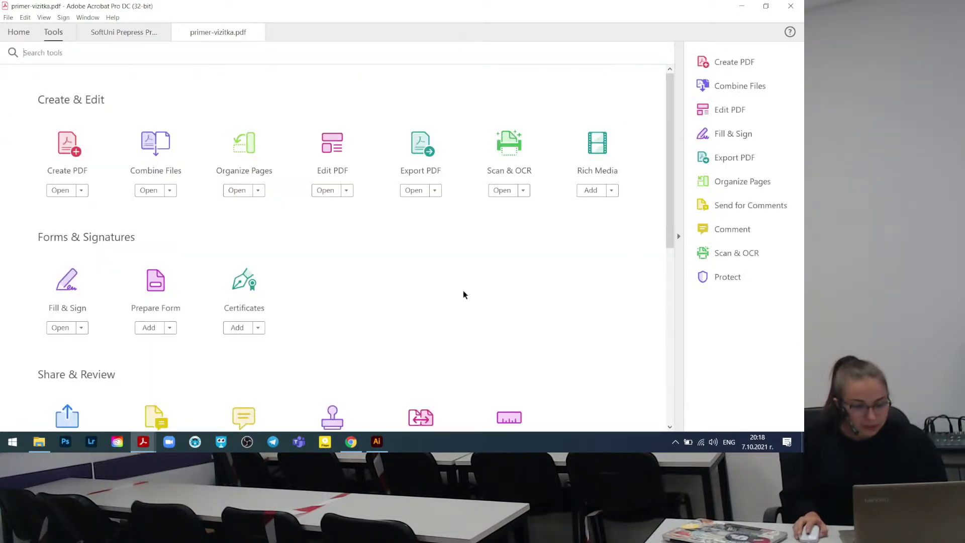
pyautogui.scroll(-3, 463, 292)
pyautogui.scroll(-3, 457, 307)
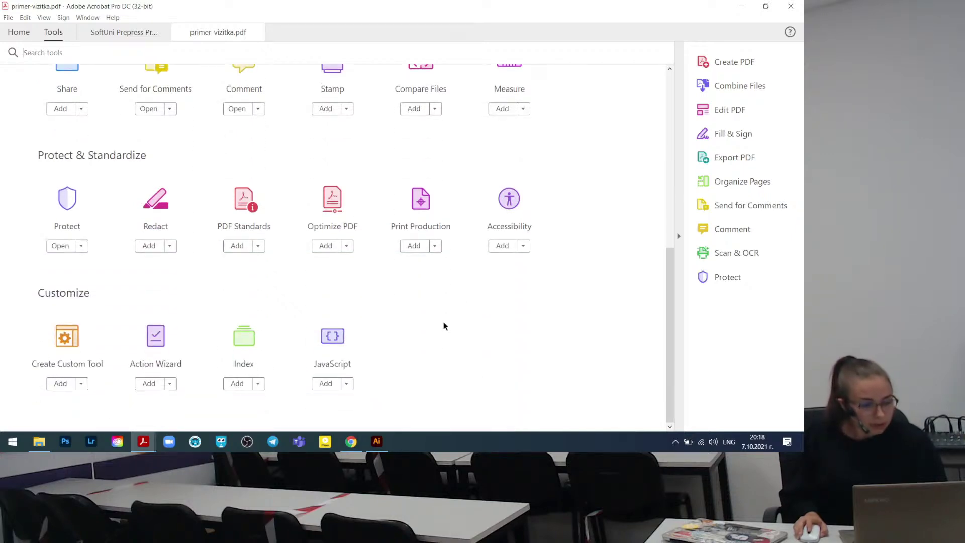
pyautogui.scroll(2, 440, 320)
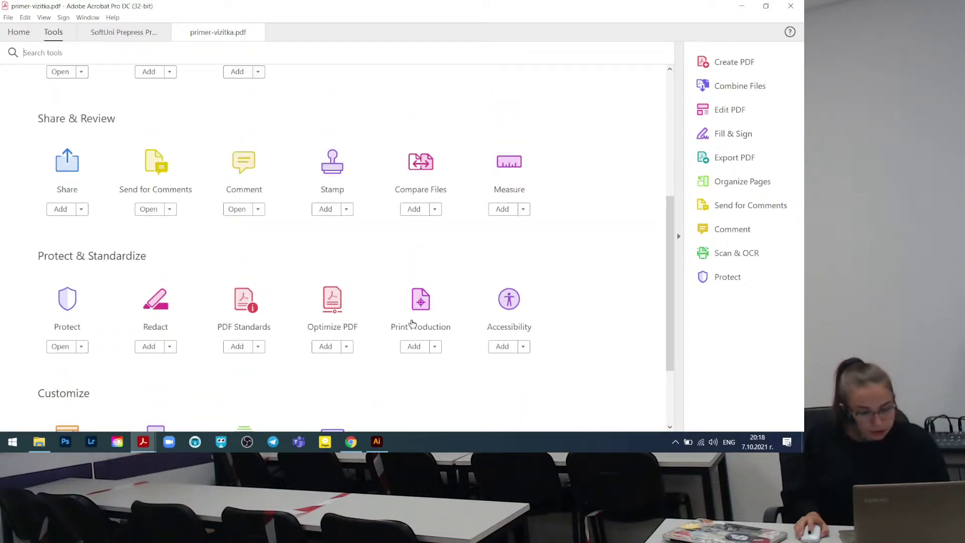
pyautogui.click(414, 346)
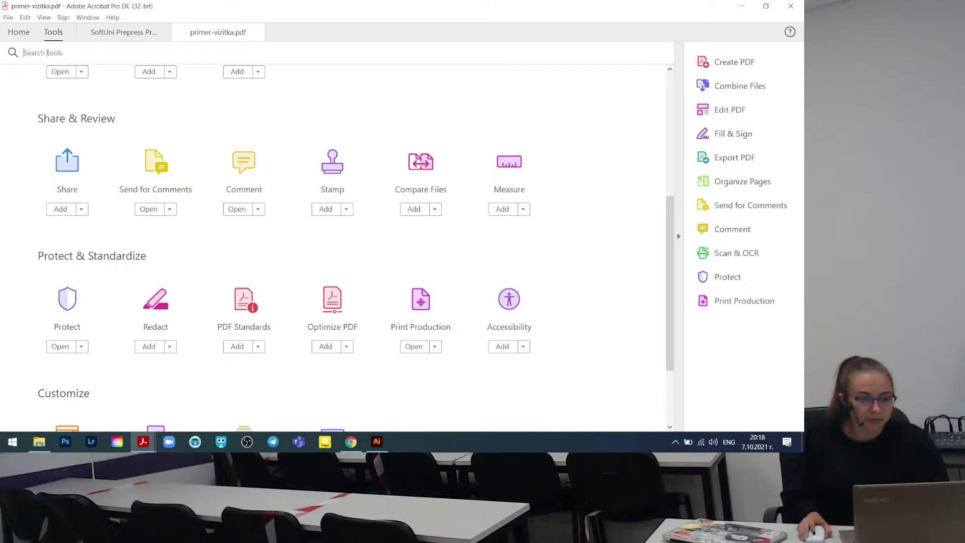
pyautogui.scroll(5, 436, 176)
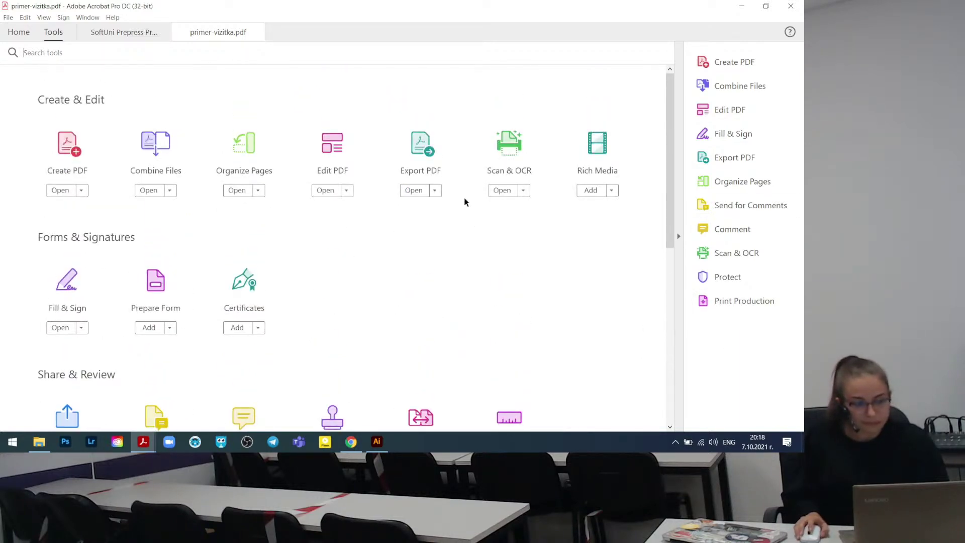
# Open the Print Production tools for the business card PDF.
pyautogui.click(723, 301)
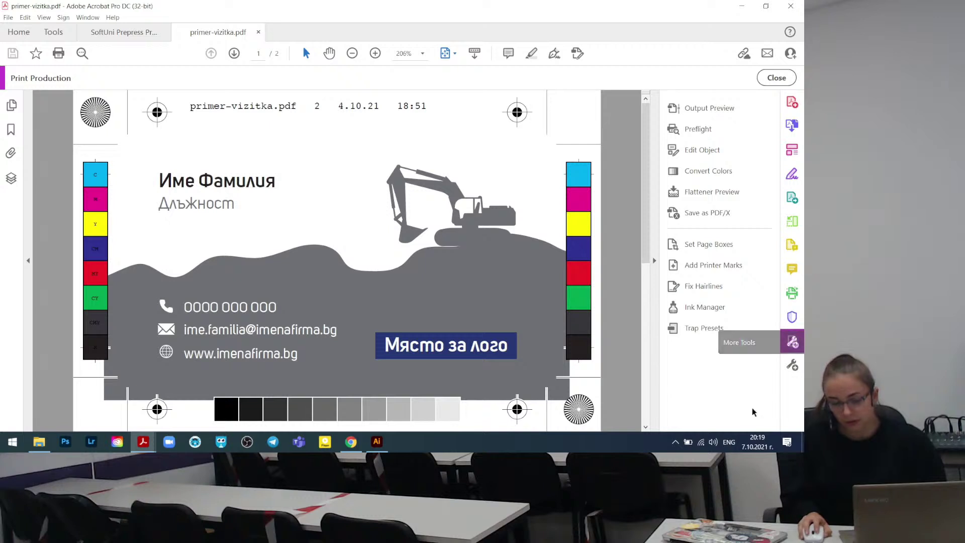
pyautogui.click(769, 81)
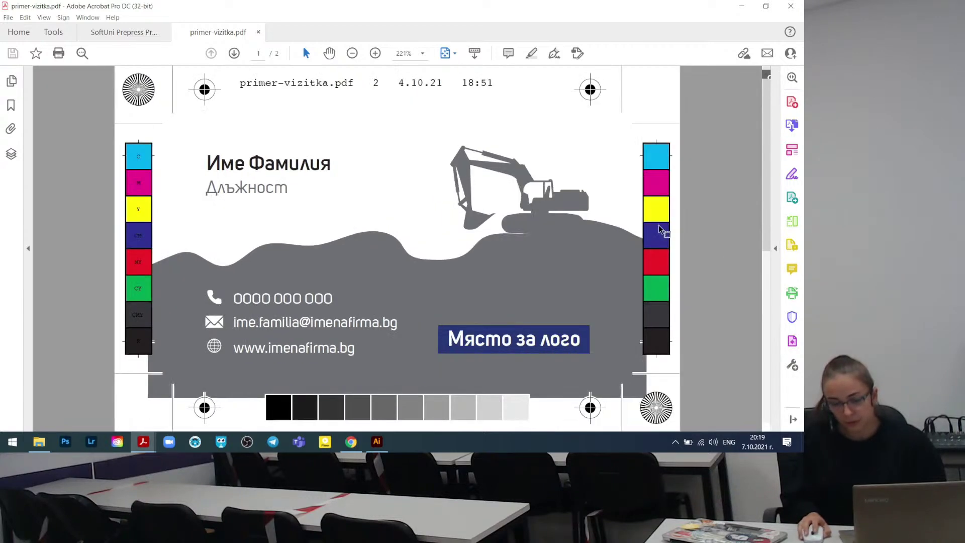
pyautogui.click(793, 342)
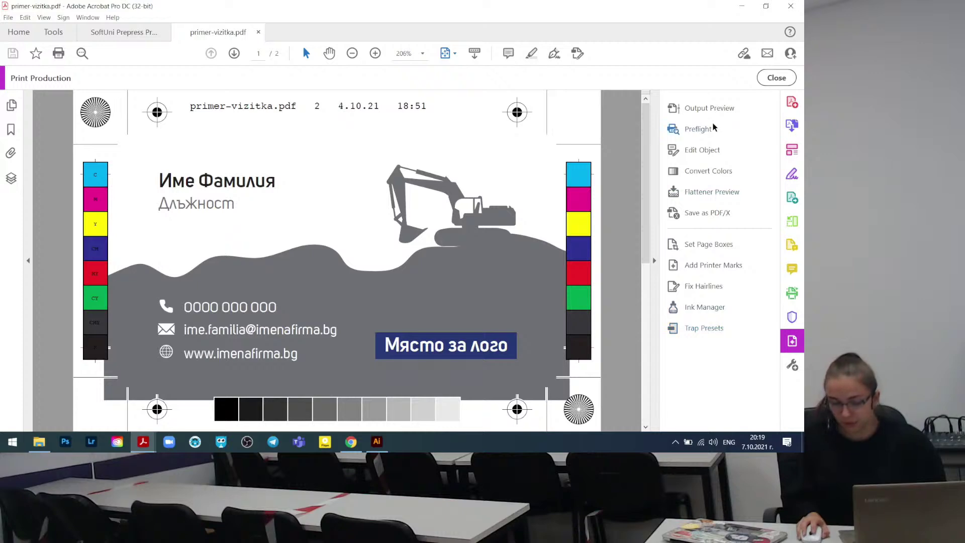
# Check the TrimBox margins of the business card in Set Page Boxes, then close the dialog without applying changes.
pyautogui.click(693, 244)
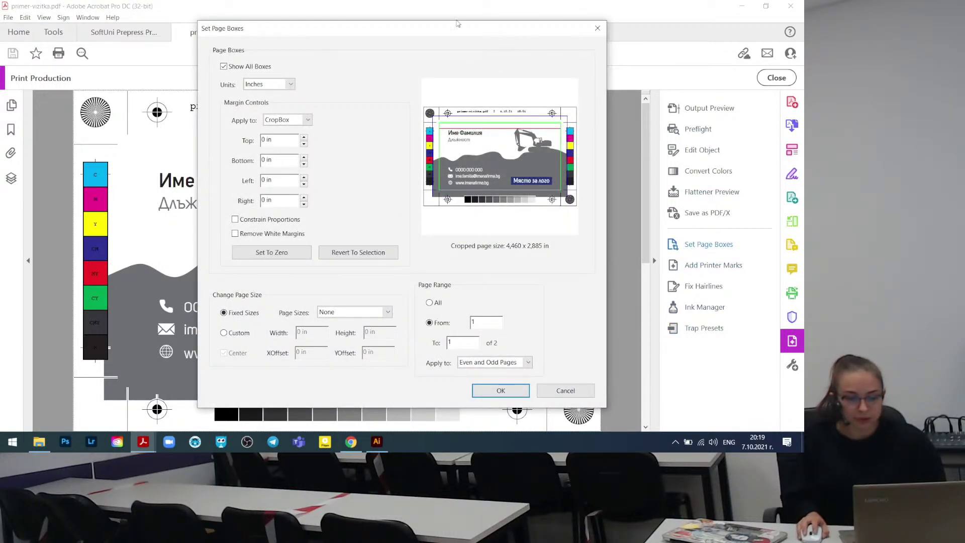
pyautogui.moveTo(458, 24); pyautogui.dragTo(636, 50)
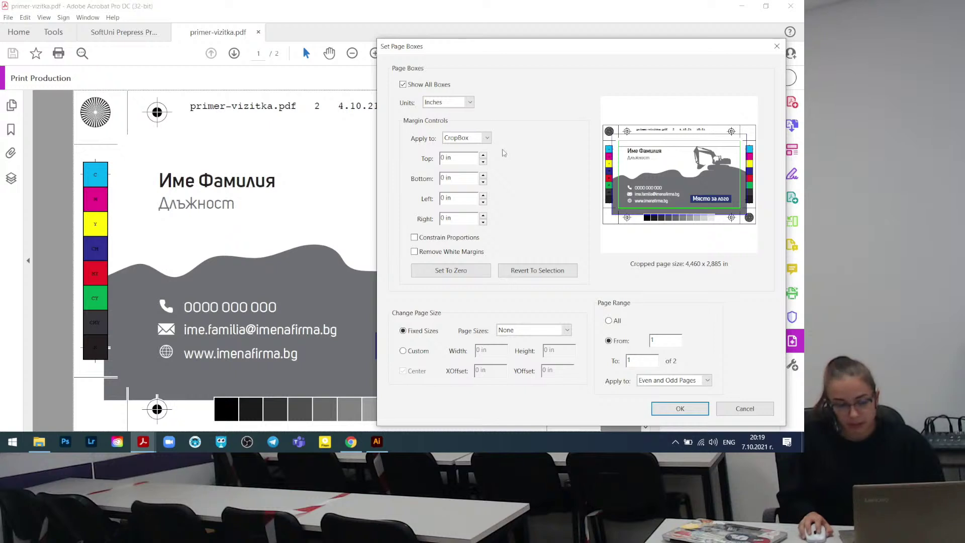
pyautogui.click(473, 138)
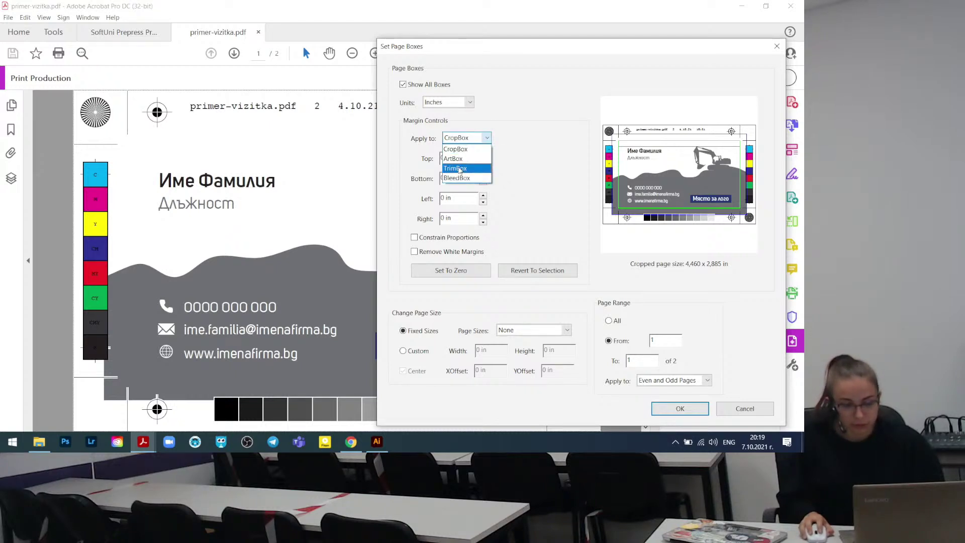
pyautogui.click(460, 170)
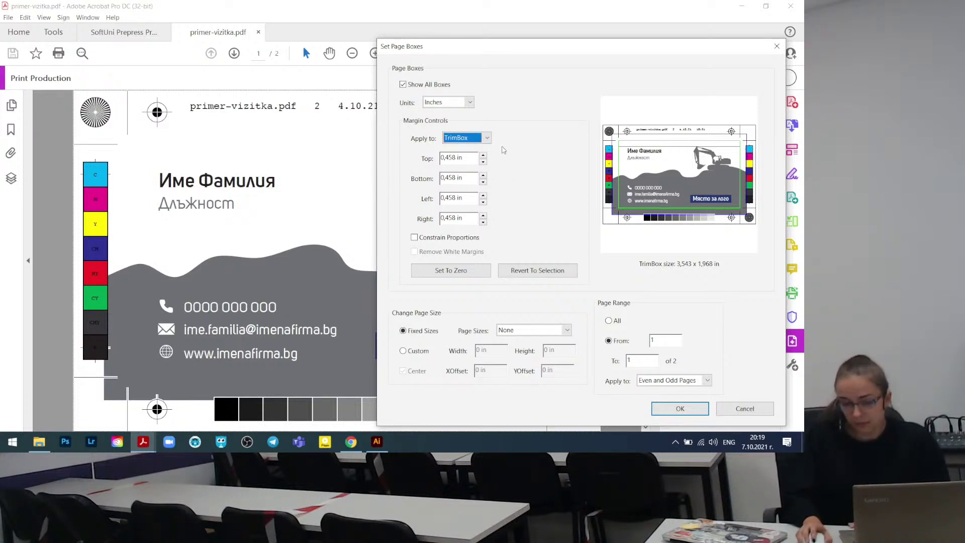
pyautogui.click(777, 45)
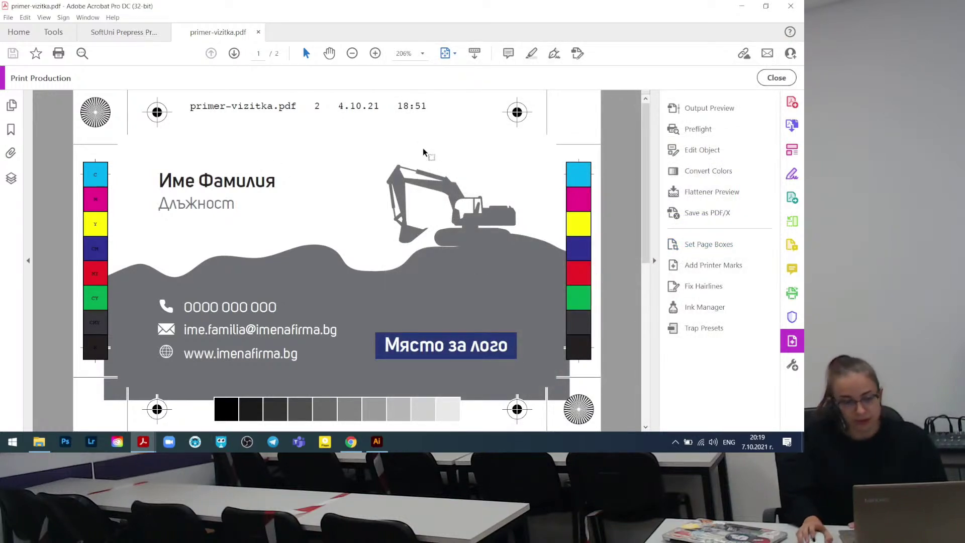
# Reopen Set Page Boxes with the page shown at 200% and set the units to Millimeters.
pyautogui.click(423, 53)
pyautogui.click(443, 129)
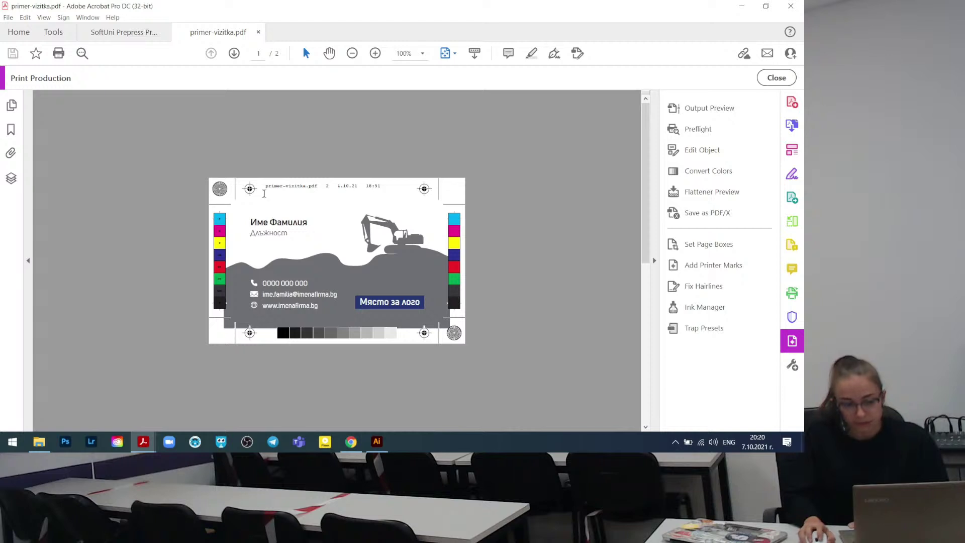
pyautogui.click(422, 55)
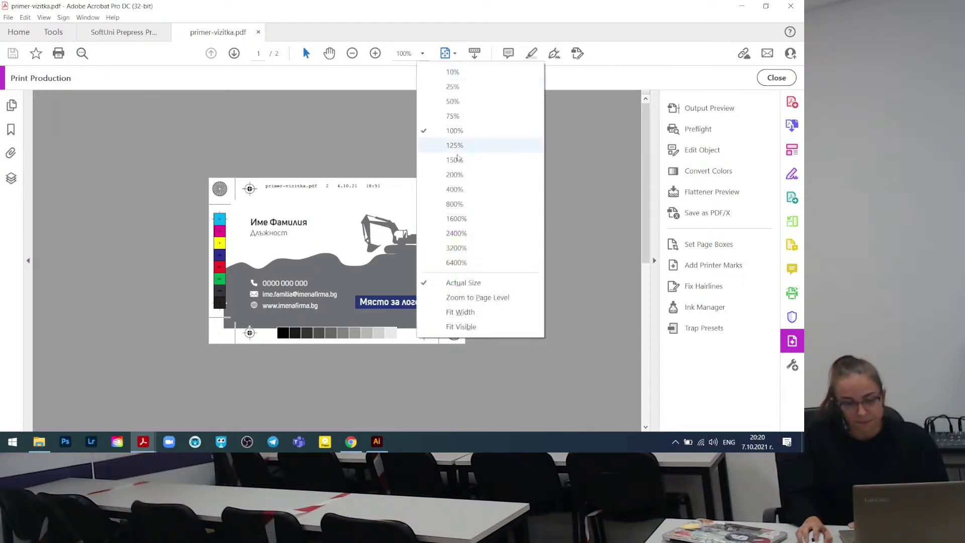
pyautogui.click(467, 174)
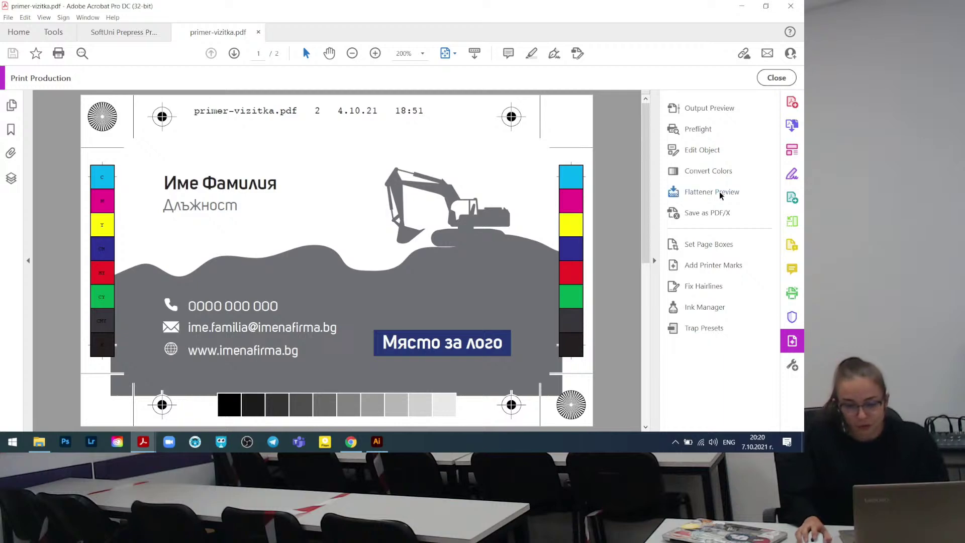
pyautogui.click(717, 245)
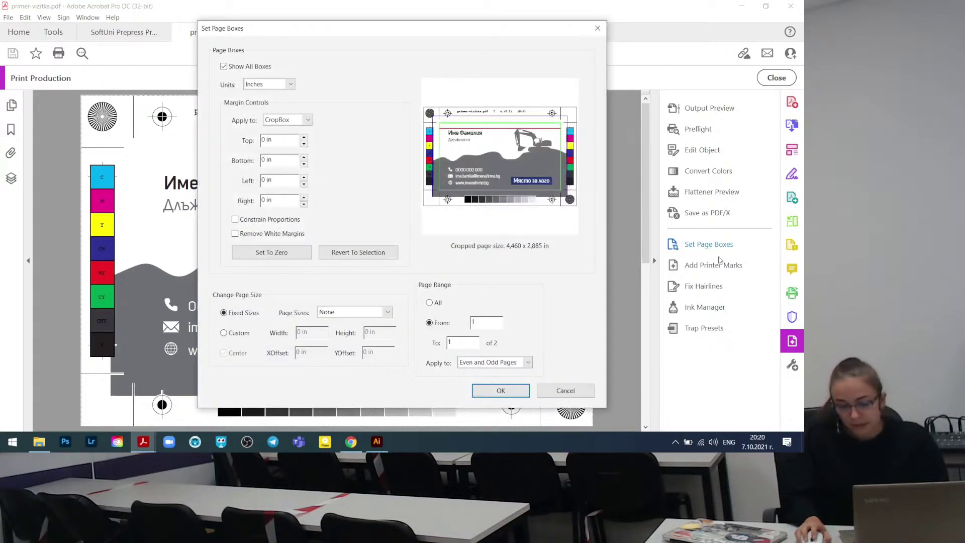
pyautogui.moveTo(434, 28); pyautogui.dragTo(626, 41)
pyautogui.click(460, 99)
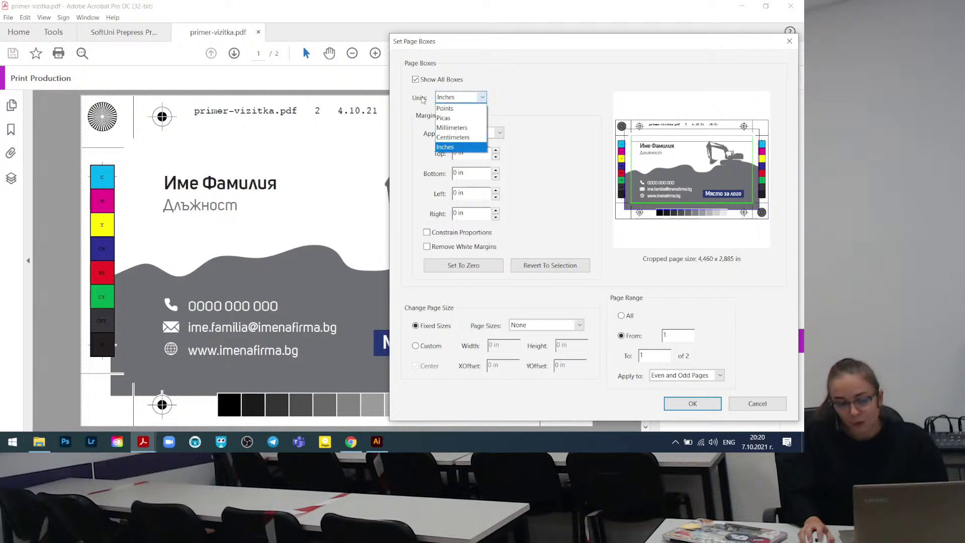
pyautogui.click(458, 127)
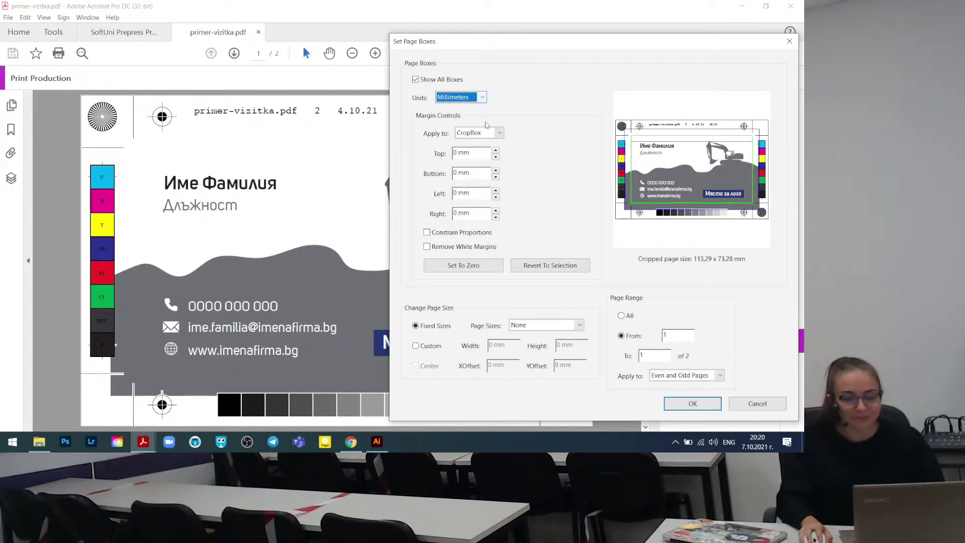
pyautogui.click(706, 262)
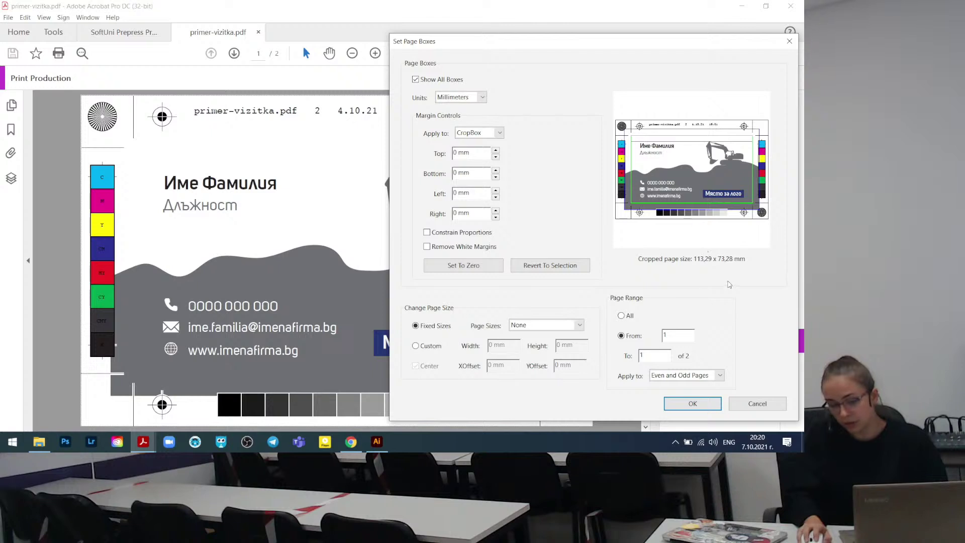
# Compare the margins and sizes of the page's TrimBox and ArtBox in millimetres.
pyautogui.click(499, 133)
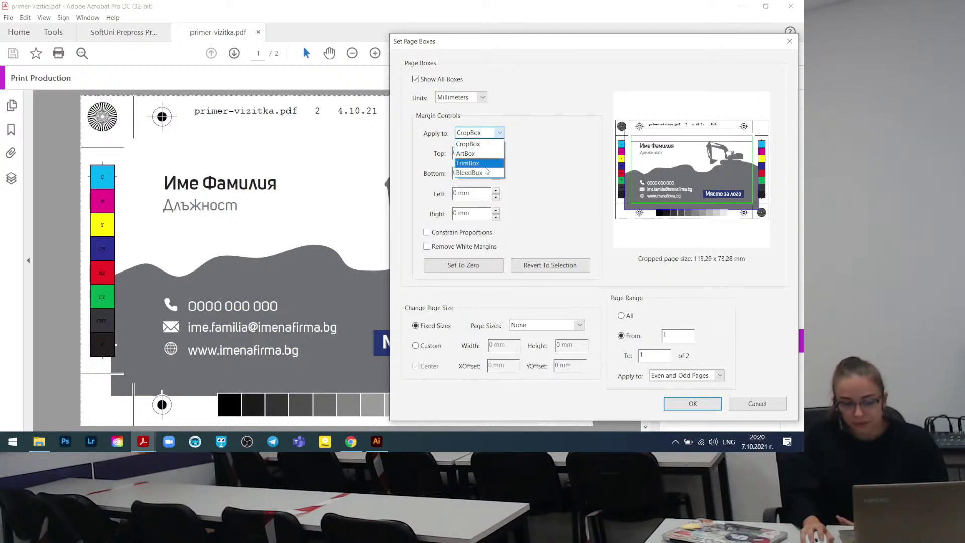
pyautogui.click(472, 163)
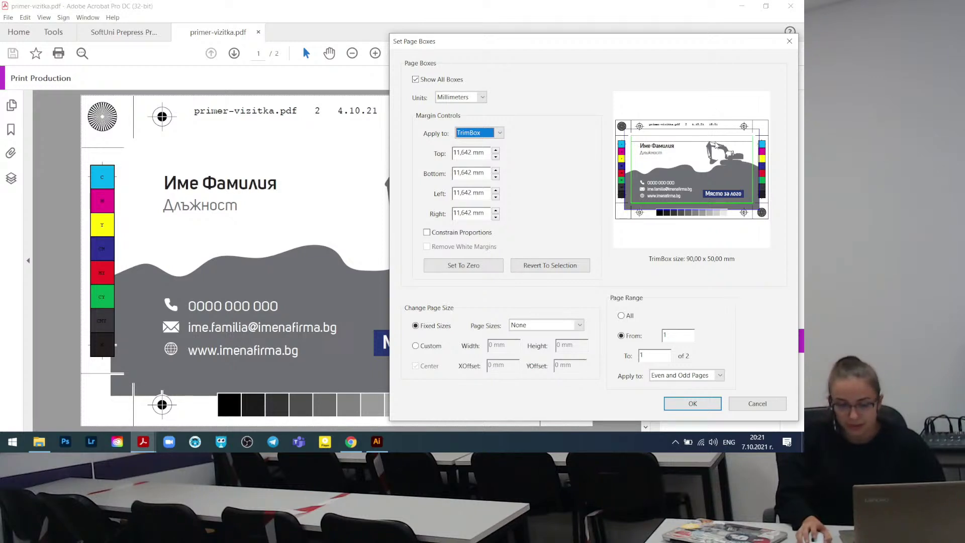
pyautogui.click(500, 133)
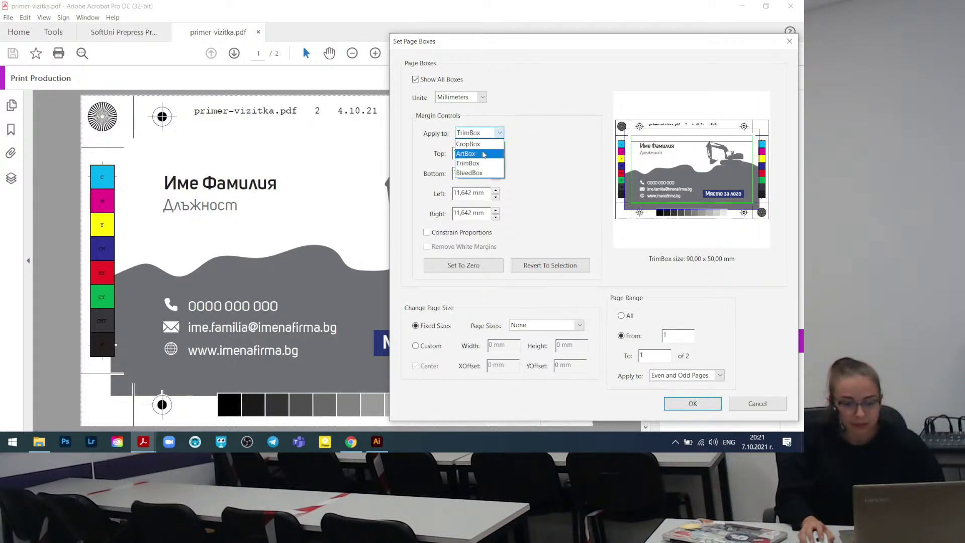
pyautogui.click(484, 154)
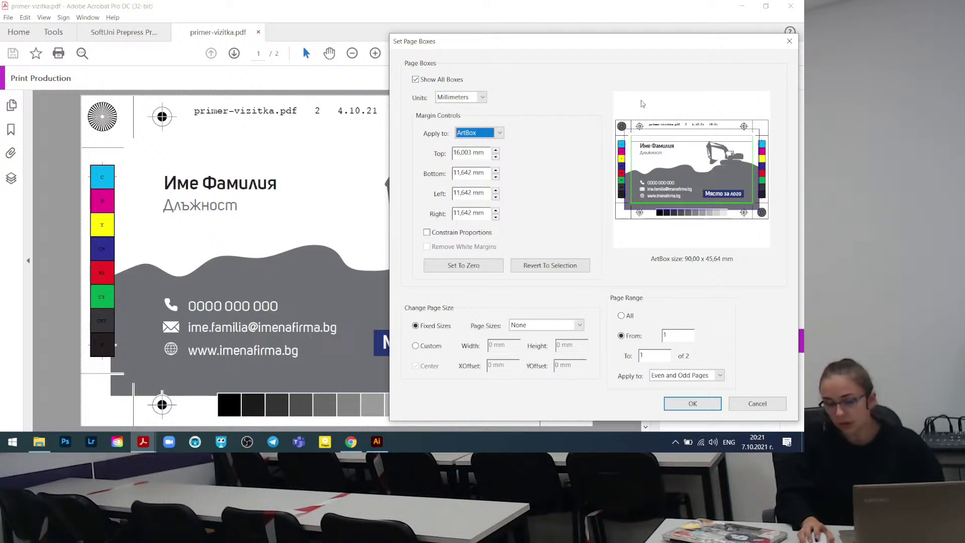
pyautogui.click(497, 135)
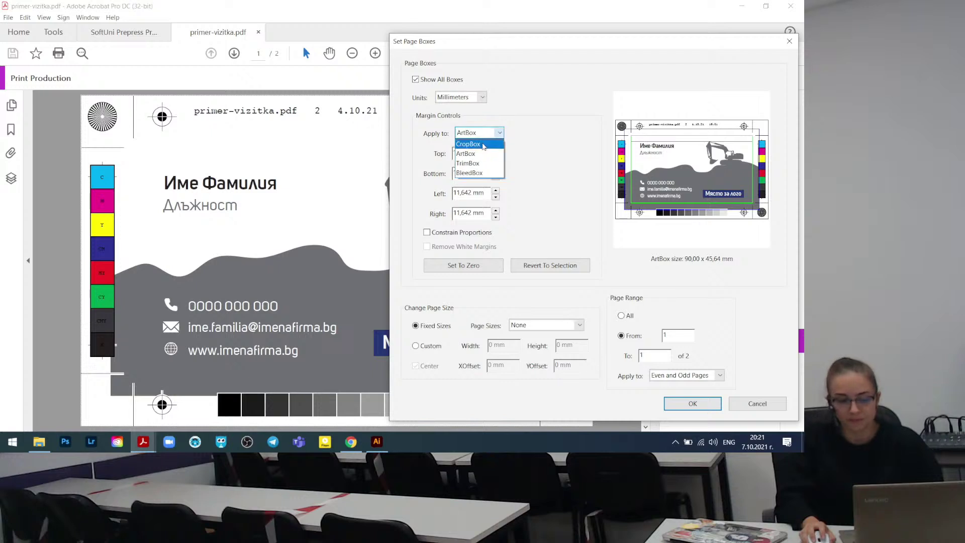
pyautogui.click(475, 171)
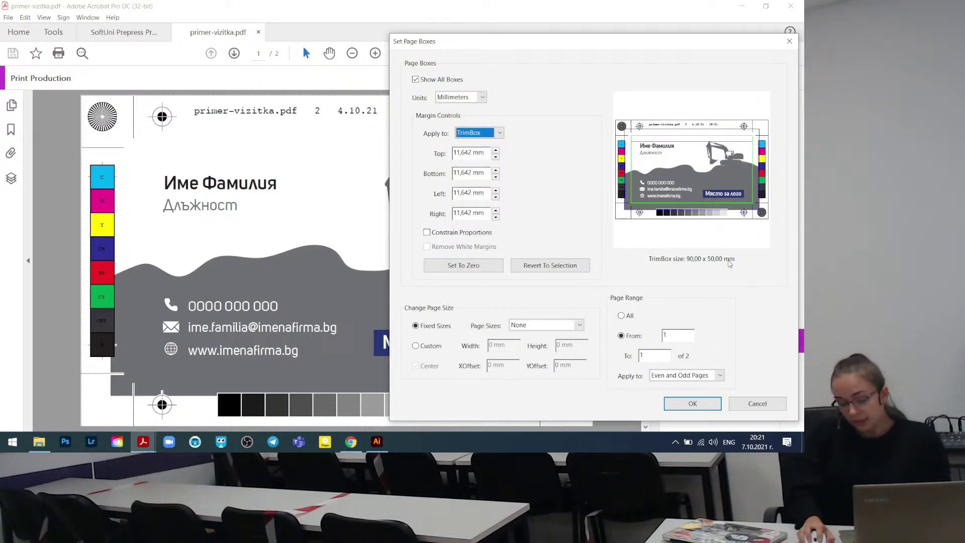
# Examine the margins and size of the page's BleedBox.
pyautogui.click(470, 133)
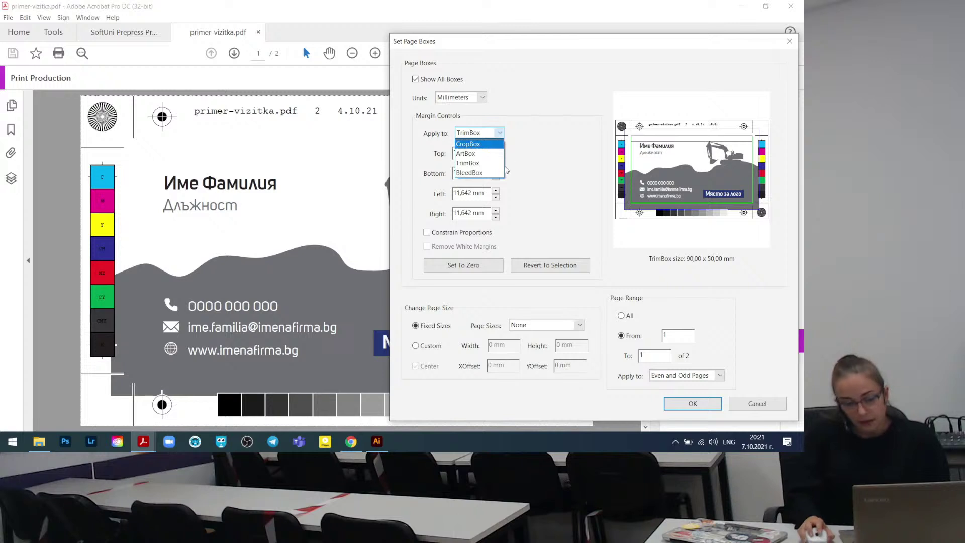
pyautogui.click(531, 140)
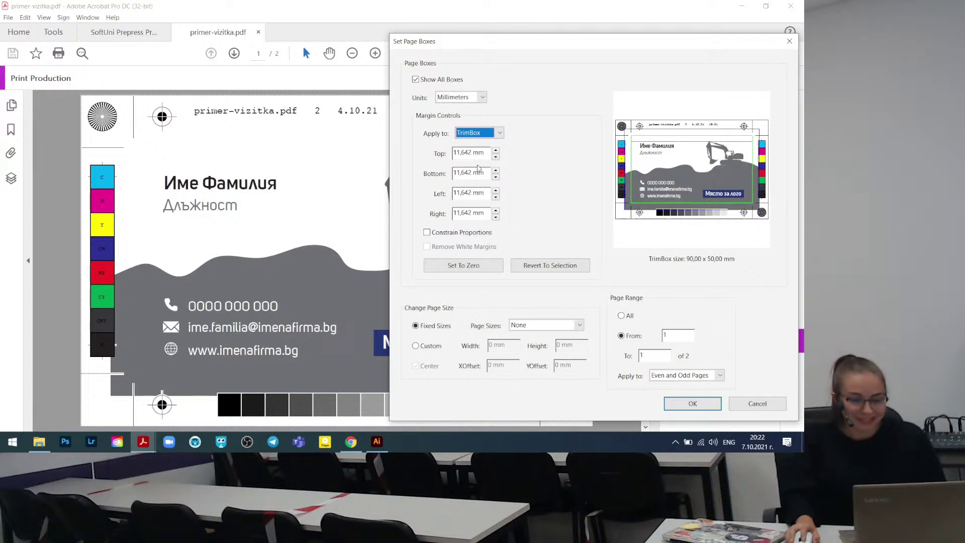
pyautogui.click(484, 138)
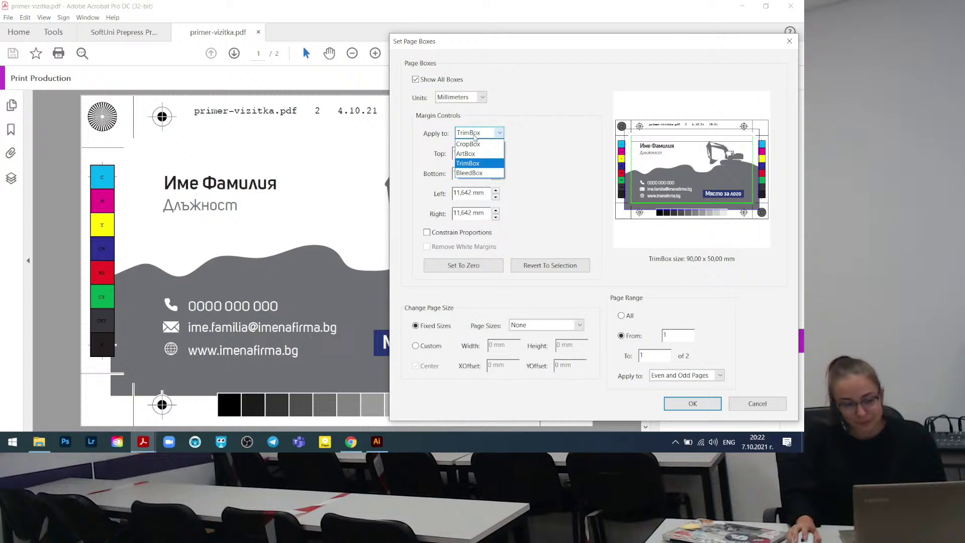
pyautogui.click(479, 174)
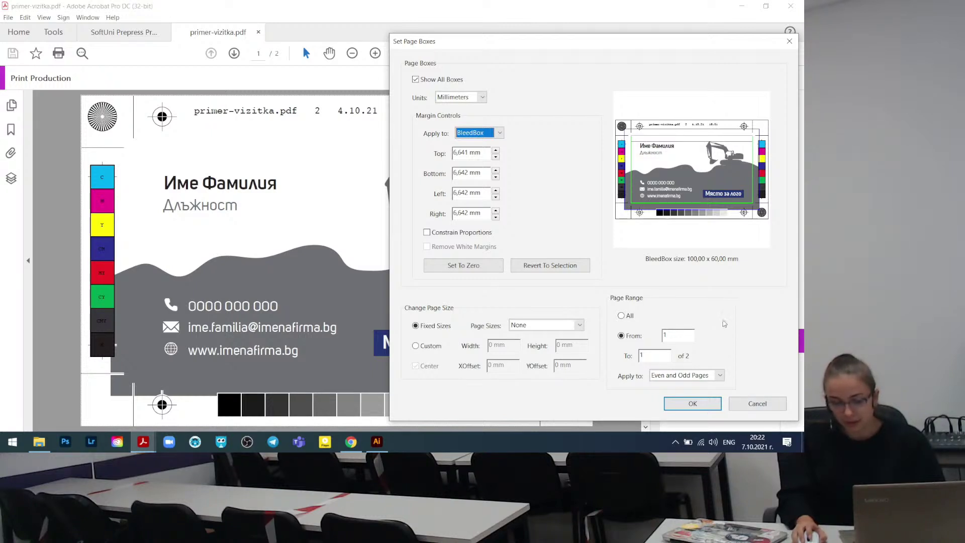
# Switch to the TrimBox, enable Constrain Proportions and set all four margins to 13 mm.
pyautogui.click(501, 133)
pyautogui.click(472, 158)
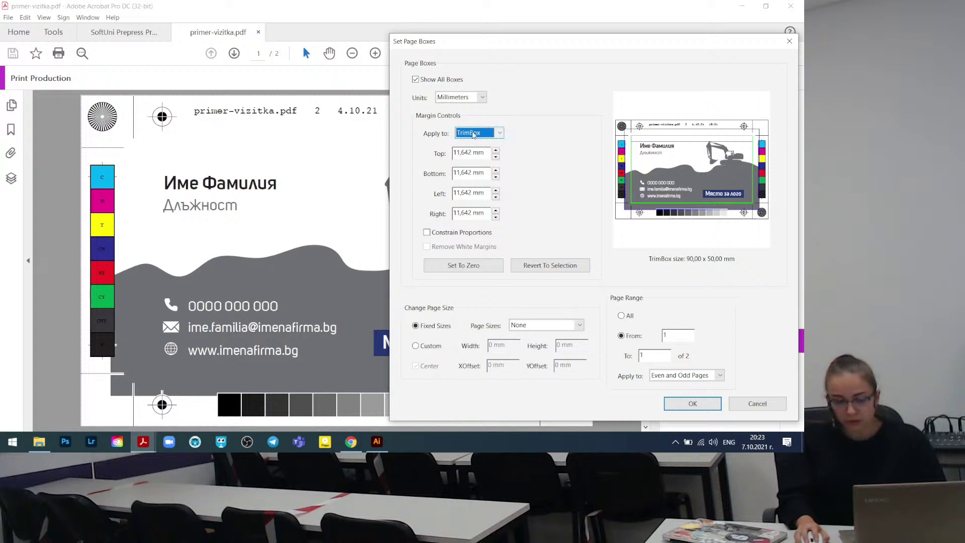
pyautogui.click(437, 232)
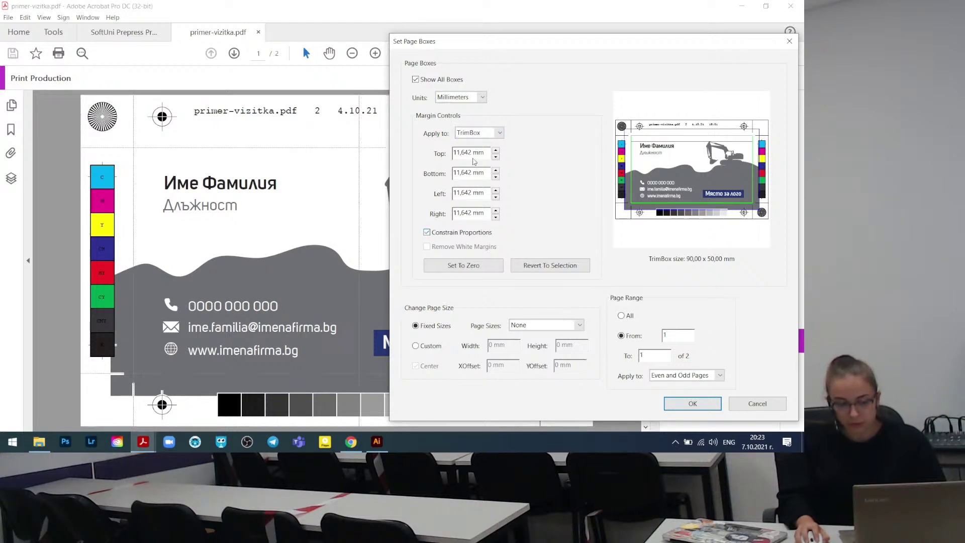
pyautogui.click(496, 150)
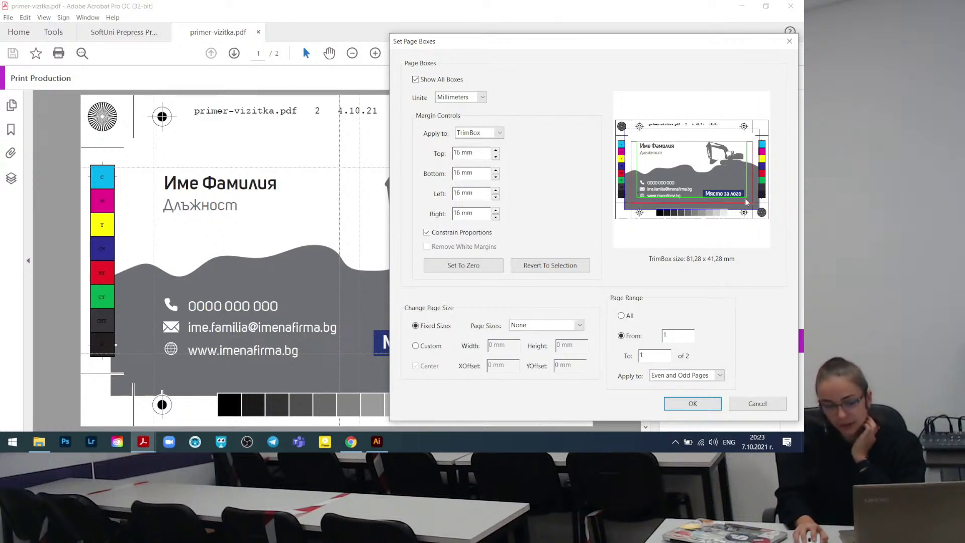
pyautogui.tripleClick(496, 152)
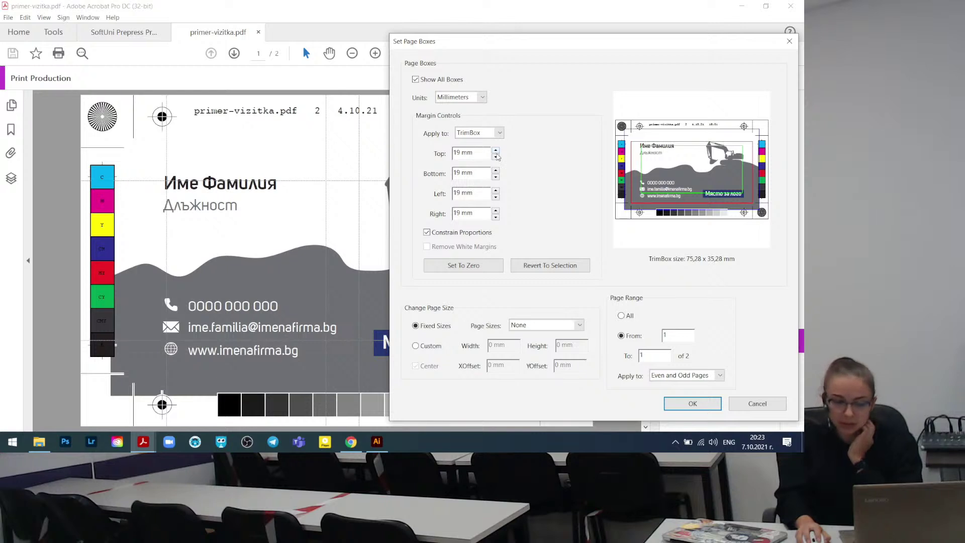
pyautogui.click(497, 156)
pyautogui.doubleClick(496, 157)
pyautogui.tripleClick(496, 157)
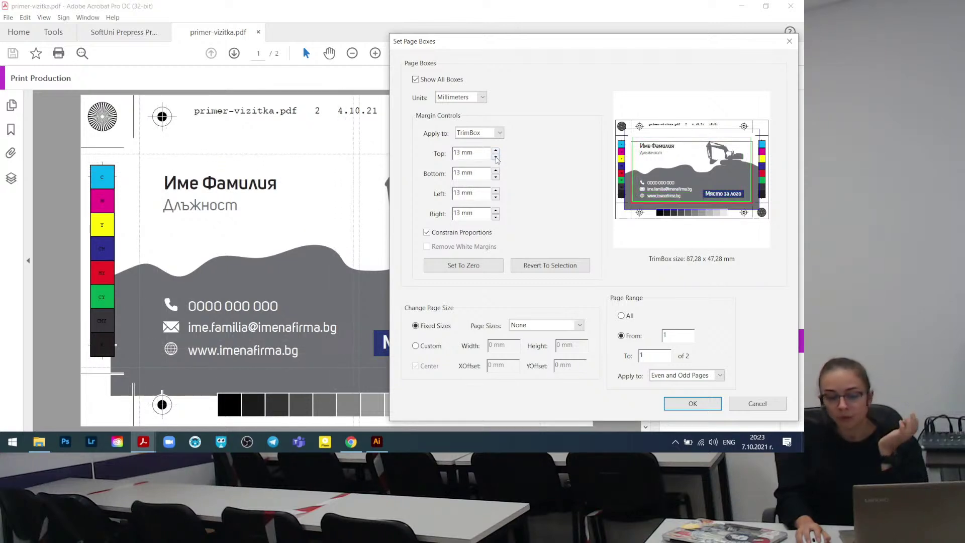
# Try 12 mm TrimBox margins on all four sides and discard the page box changes.
pyautogui.click(496, 158)
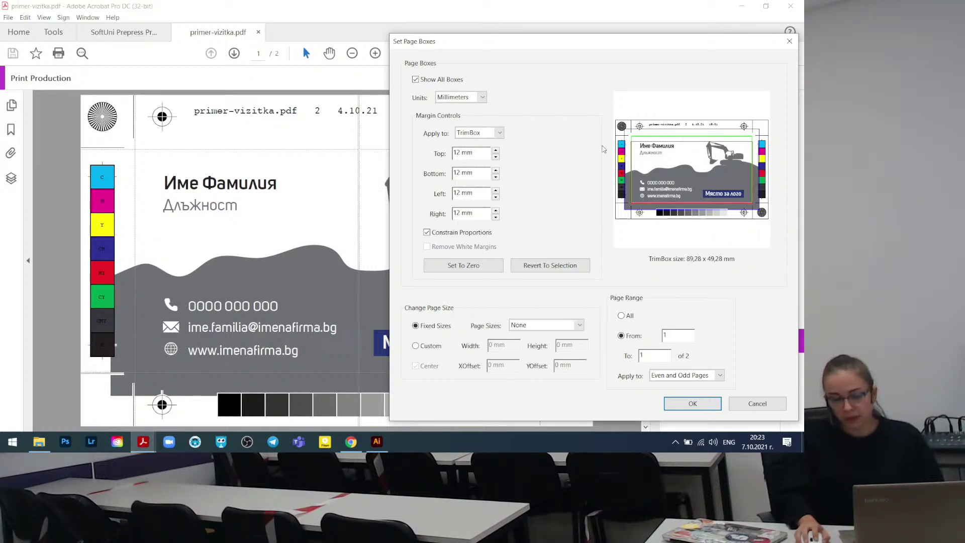
pyautogui.click(753, 404)
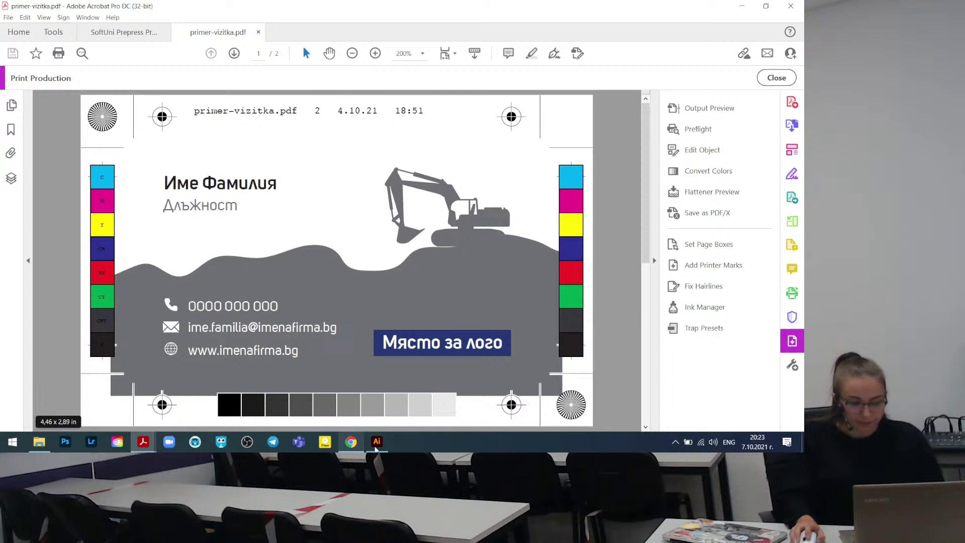
pyautogui.click(123, 33)
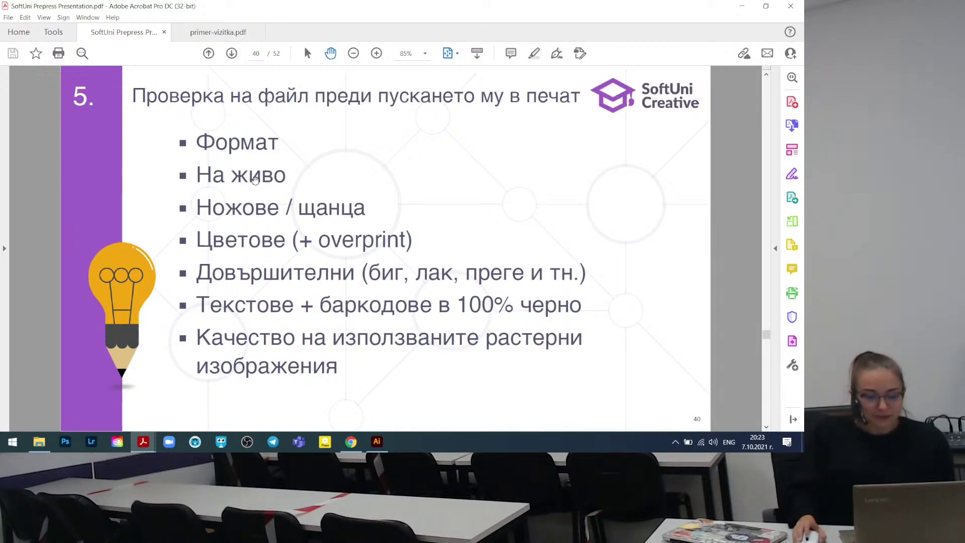
pyautogui.click(231, 34)
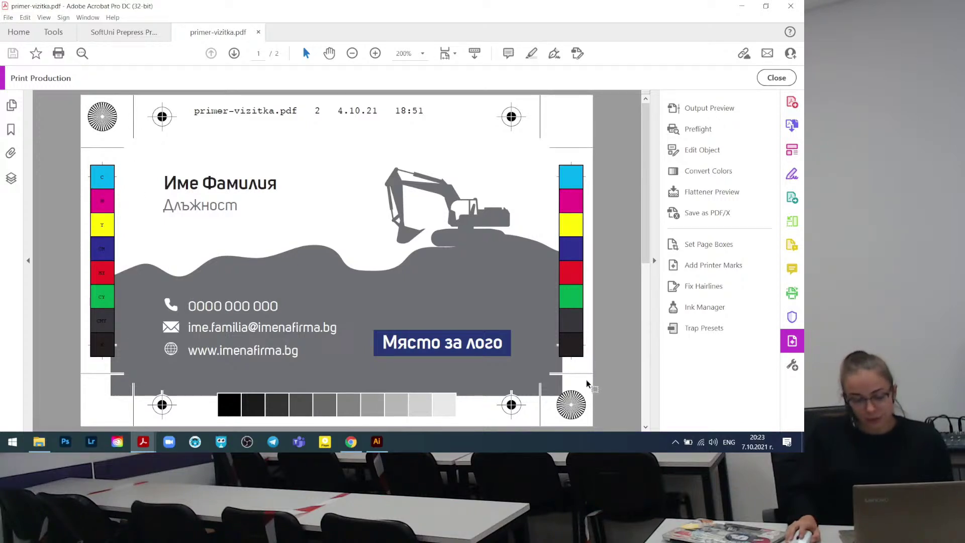
pyautogui.click(141, 33)
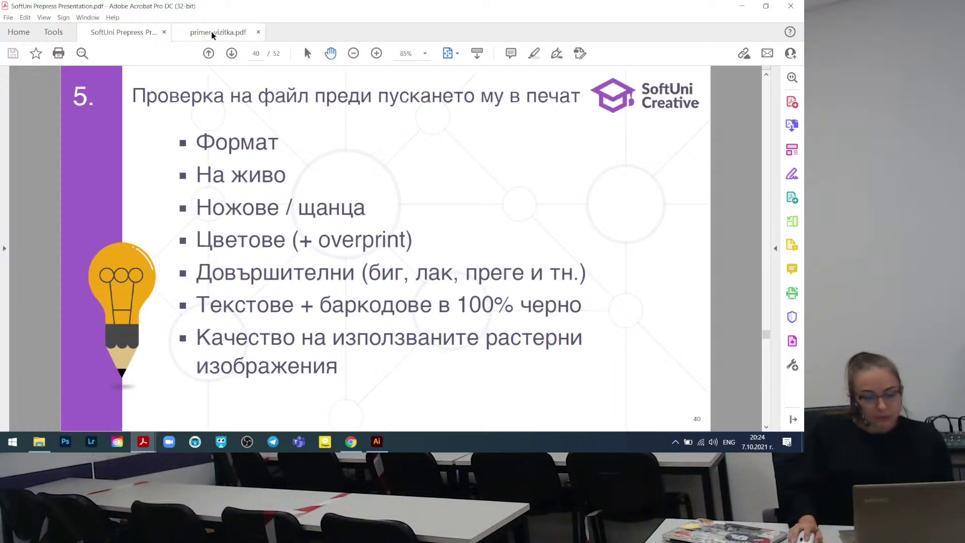
# Switch to Illustrator and delete both black rectangles from the Untitled-2 document.
pyautogui.click(377, 442)
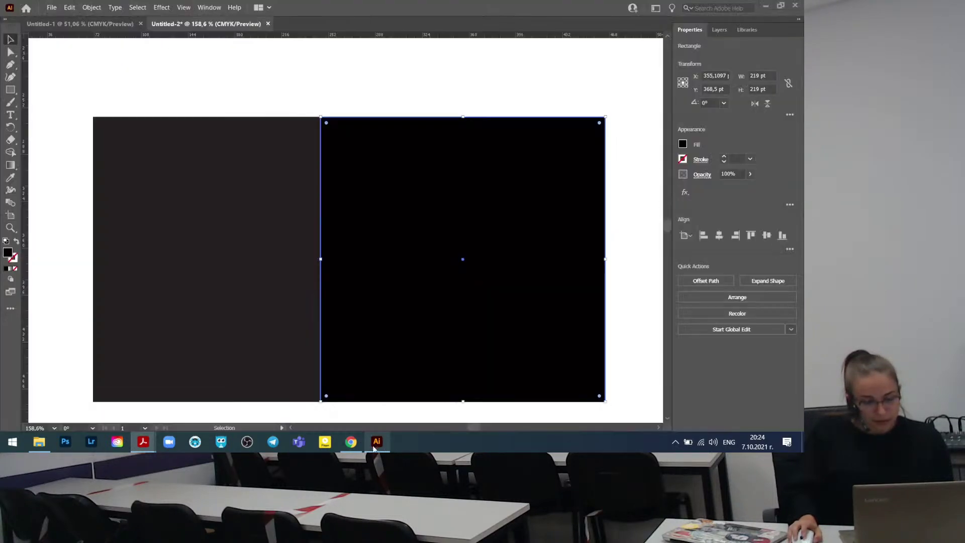
pyautogui.moveTo(186, 69); pyautogui.dragTo(503, 340)
pyautogui.press('Delete')
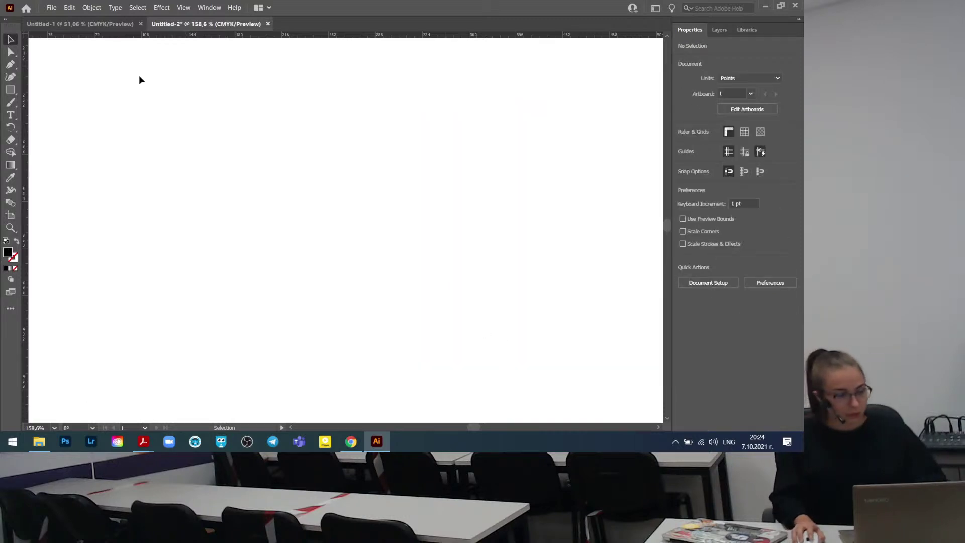
# Open primer-vizitka.pdf from the downloaded folder in Adobe Illustrator 2021, ignoring the missing linked files and leaving the missing fonts substituted.
pyautogui.click(39, 442)
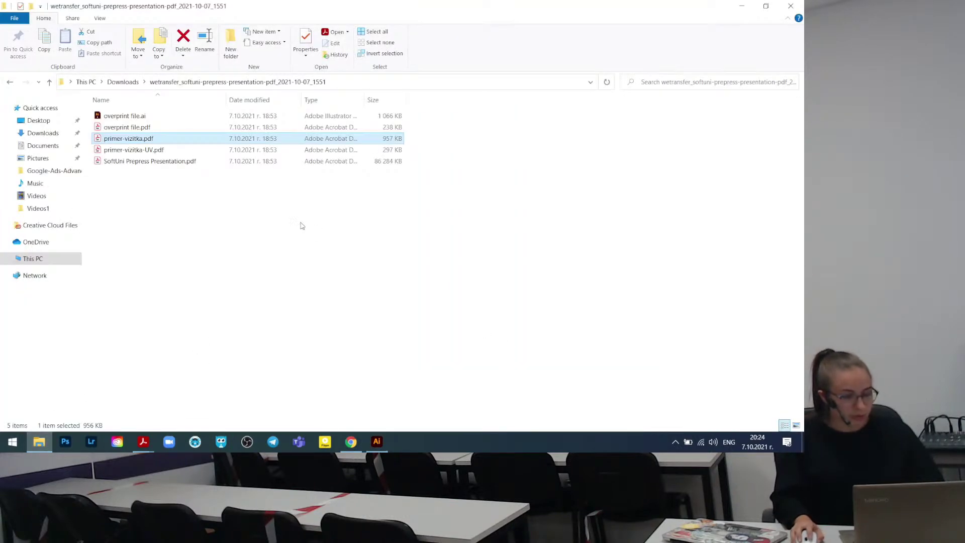
pyautogui.click(132, 139)
pyautogui.rightClick(131, 140)
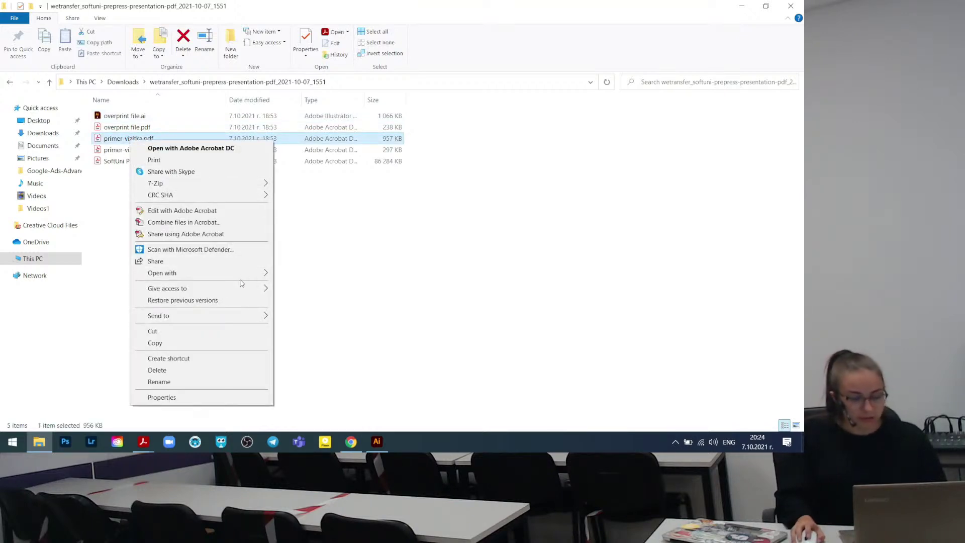
pyautogui.moveTo(238, 277)
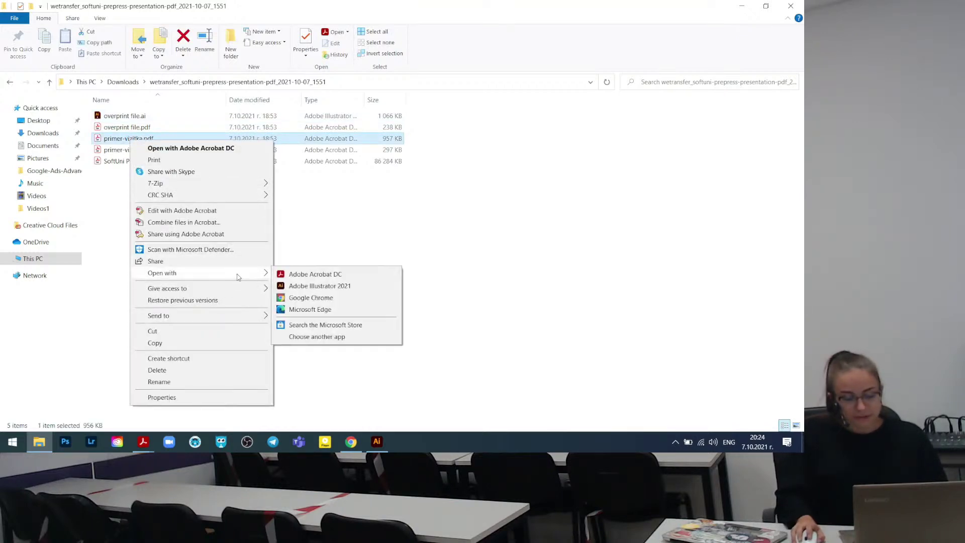
pyautogui.click(347, 287)
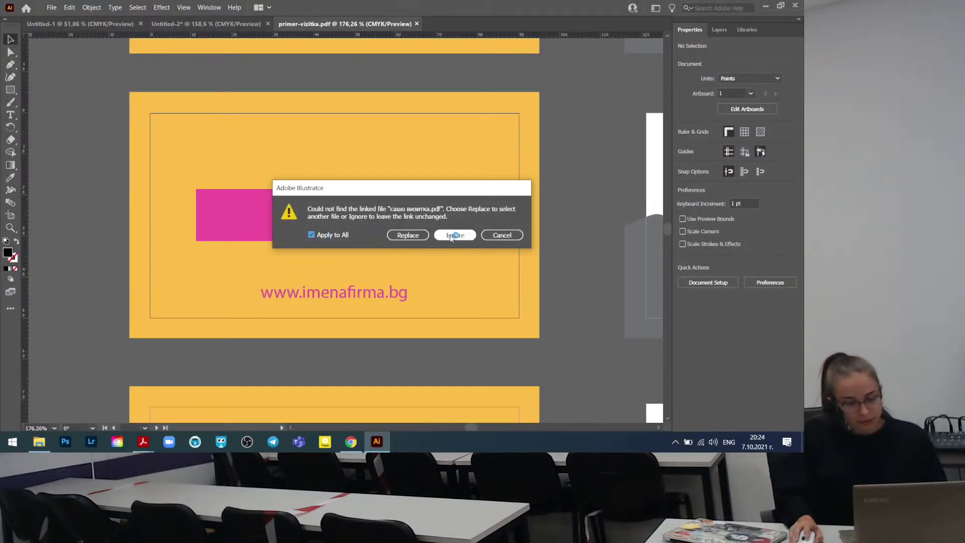
pyautogui.click(455, 234)
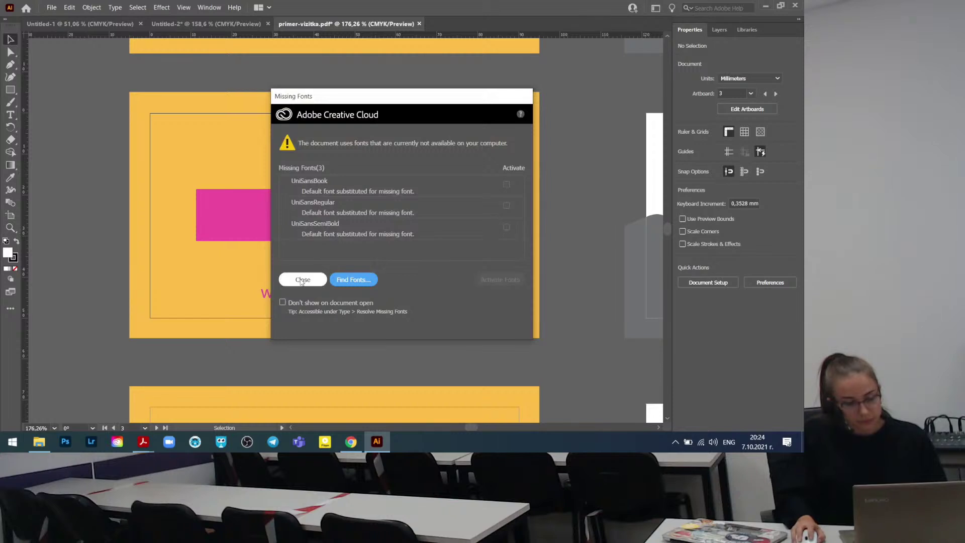
pyautogui.click(302, 279)
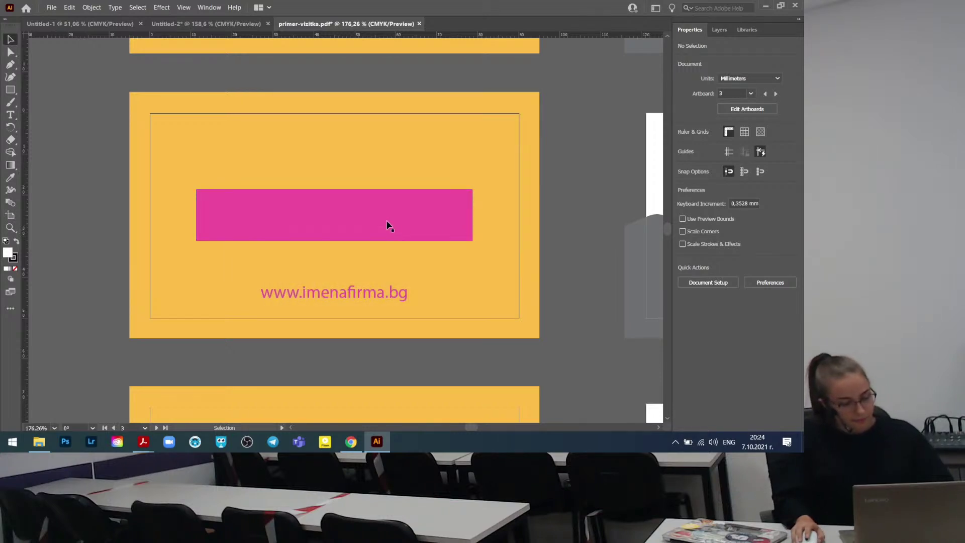
# Duplicate the artboard named Artboard 3 copy with its artwork into the empty area well to the left of the card column.
pyautogui.press('z')
pyautogui.keyDown('alt'); pyautogui.click(362, 189); pyautogui.keyUp('alt')
pyautogui.keyDown('alt'); pyautogui.click(364, 197); pyautogui.keyUp('alt')
pyautogui.keyDown('alt'); pyautogui.click(364, 201); pyautogui.keyUp('alt')
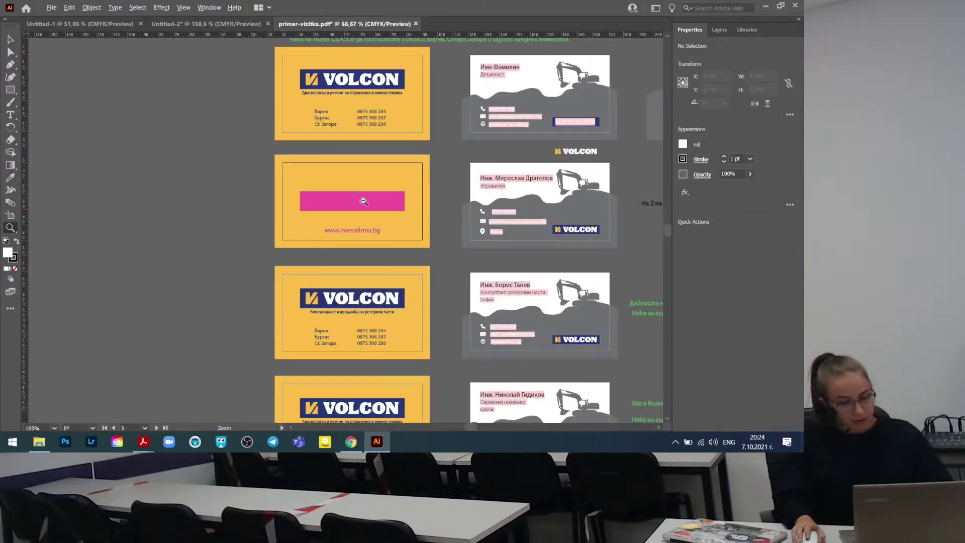
pyautogui.keyDown('alt'); pyautogui.click(440, 200); pyautogui.keyUp('alt')
pyautogui.scroll(-1, 380, 301)
pyautogui.scroll(-1, 380, 298)
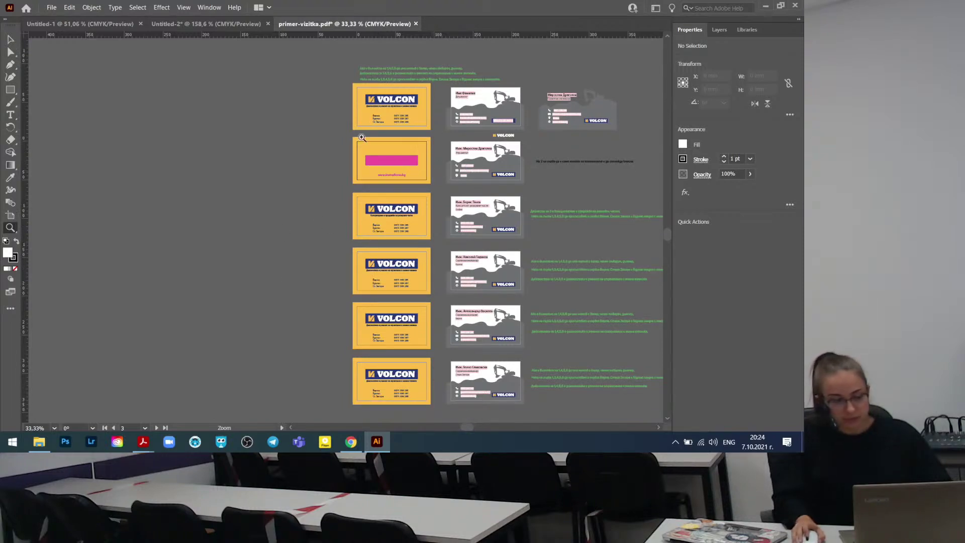
pyautogui.moveTo(236, 149); pyautogui.dragTo(455, 179)
pyautogui.hotkey('shift', 'o')
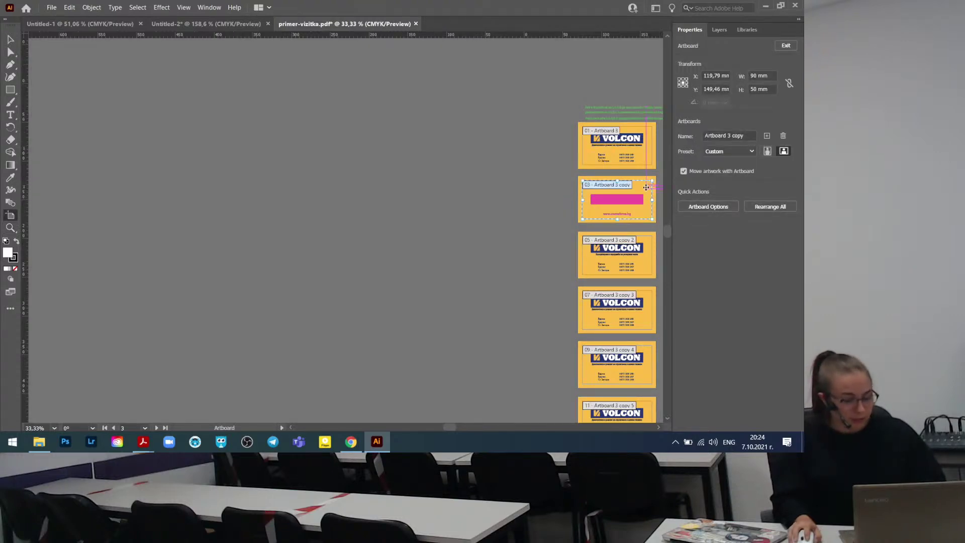
pyautogui.moveTo(647, 188); pyautogui.dragTo(317, 177)
pyautogui.press('Return')
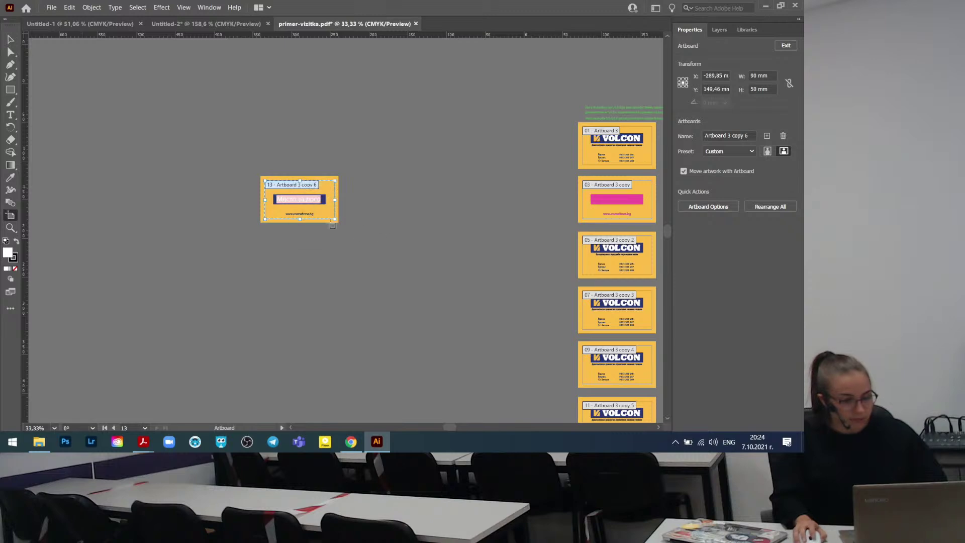
pyautogui.press('Escape')
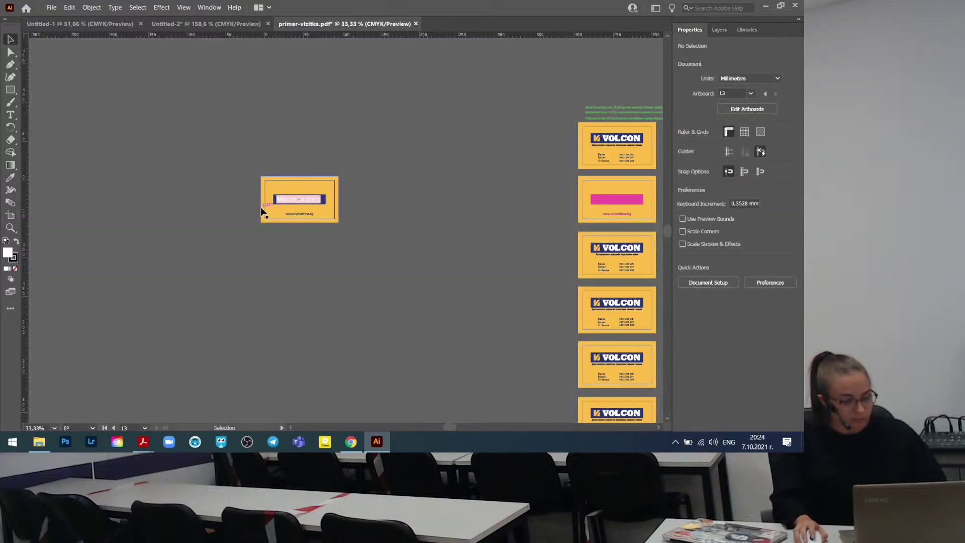
# Ungroup the logo placeholder on the duplicated card so its text is separate from the blue rectangle.
pyautogui.press('z')
pyautogui.moveTo(244, 156); pyautogui.dragTo(351, 212)
pyautogui.moveTo(491, 244); pyautogui.dragTo(384, 129)
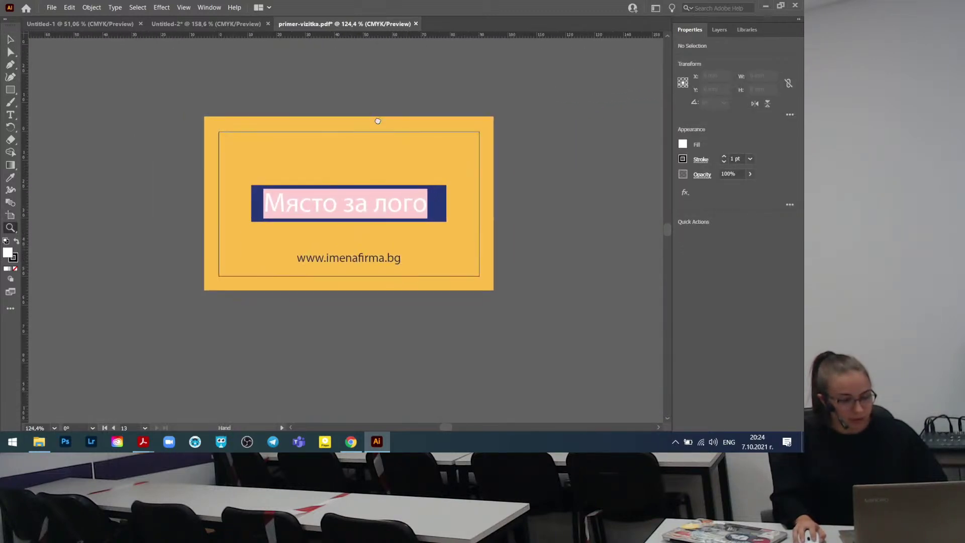
pyautogui.press('v')
pyautogui.click(379, 207)
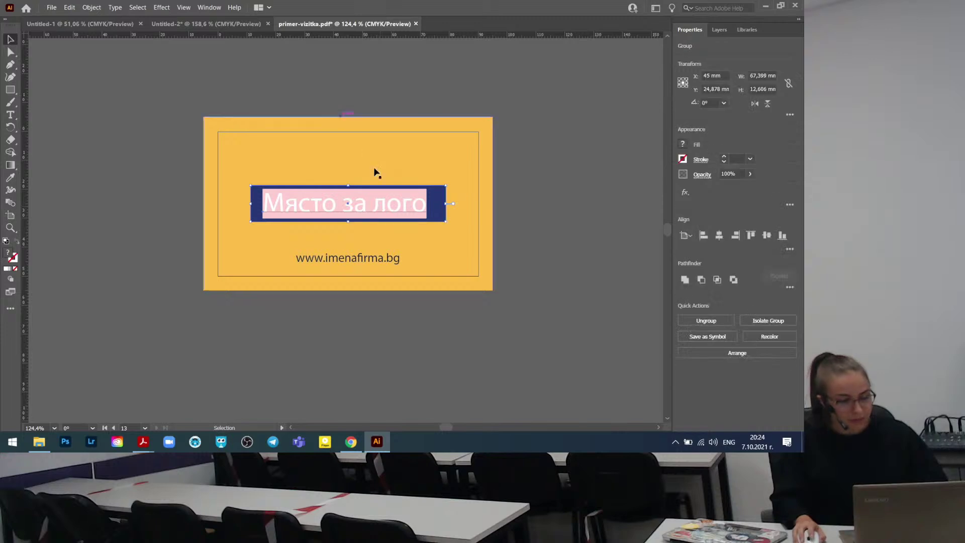
pyautogui.click(404, 90)
pyautogui.click(391, 197)
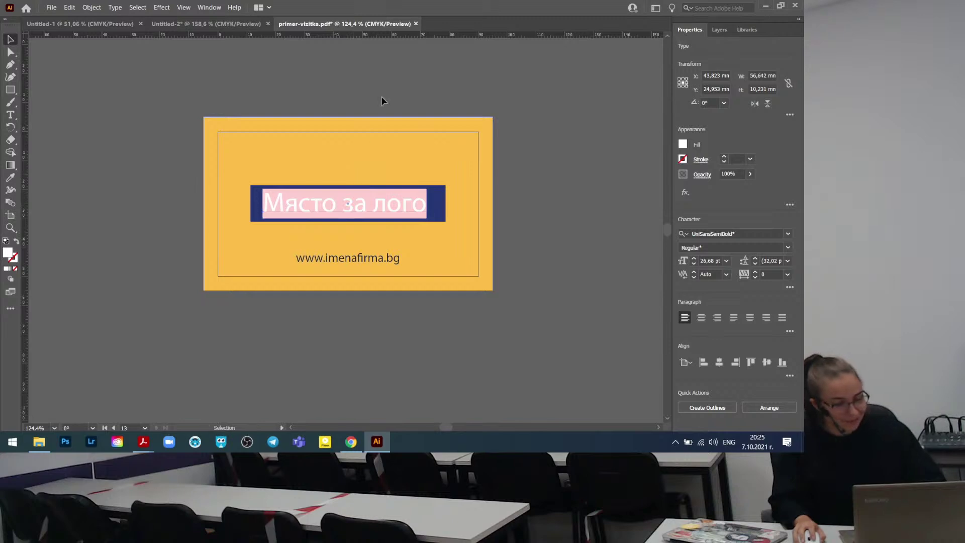
# Set the "Място за лого" text in Verdana Regular and scale it down to about 22.93 pt to fit the blue rectangle.
pyautogui.click(362, 189)
pyautogui.keyDown('shift'); pyautogui.click(358, 214); pyautogui.keyUp('shift')
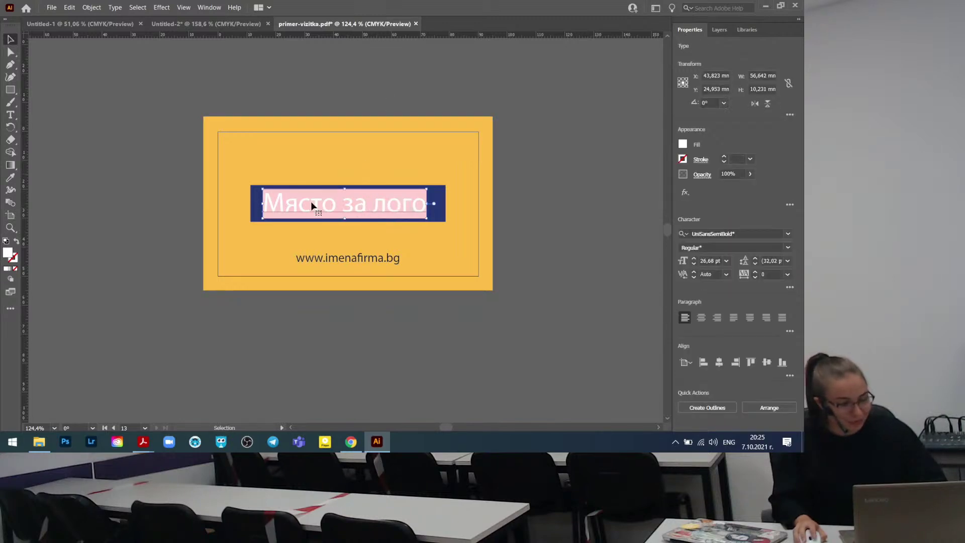
pyautogui.click(788, 235)
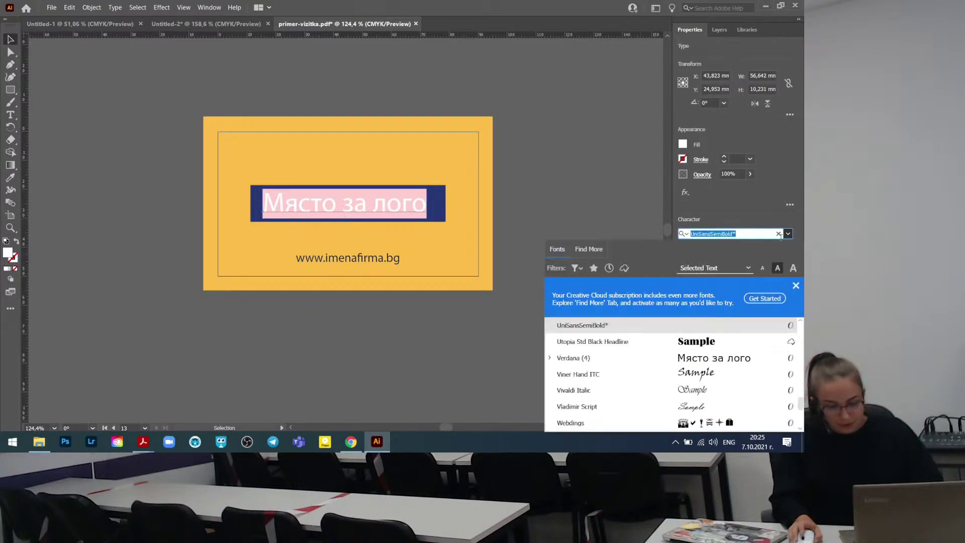
pyautogui.click(653, 357)
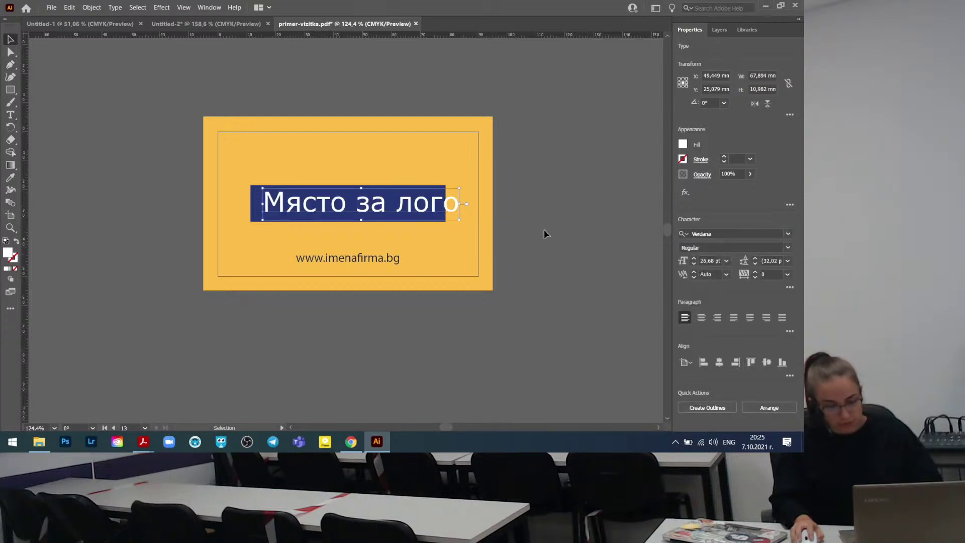
pyautogui.moveTo(459, 203); pyautogui.dragTo(432, 208)
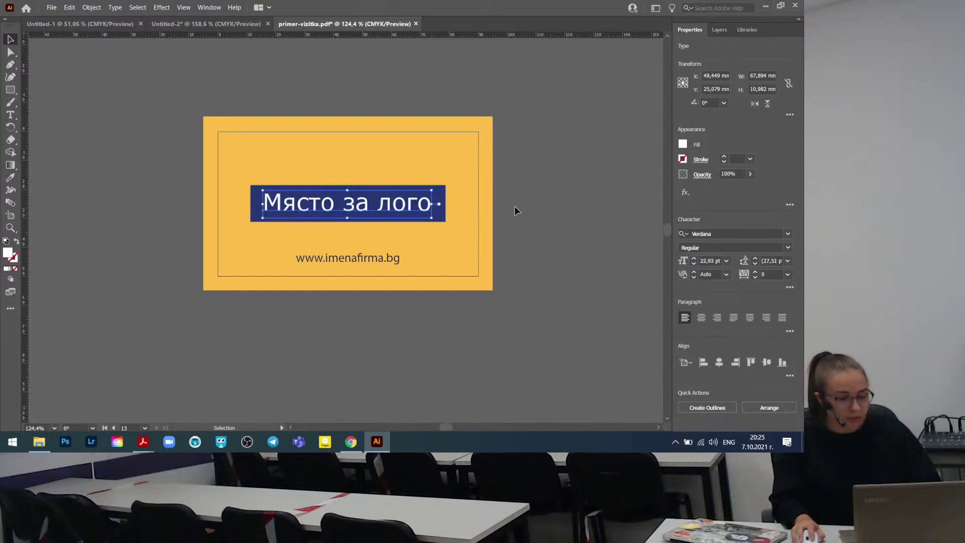
pyautogui.click(532, 268)
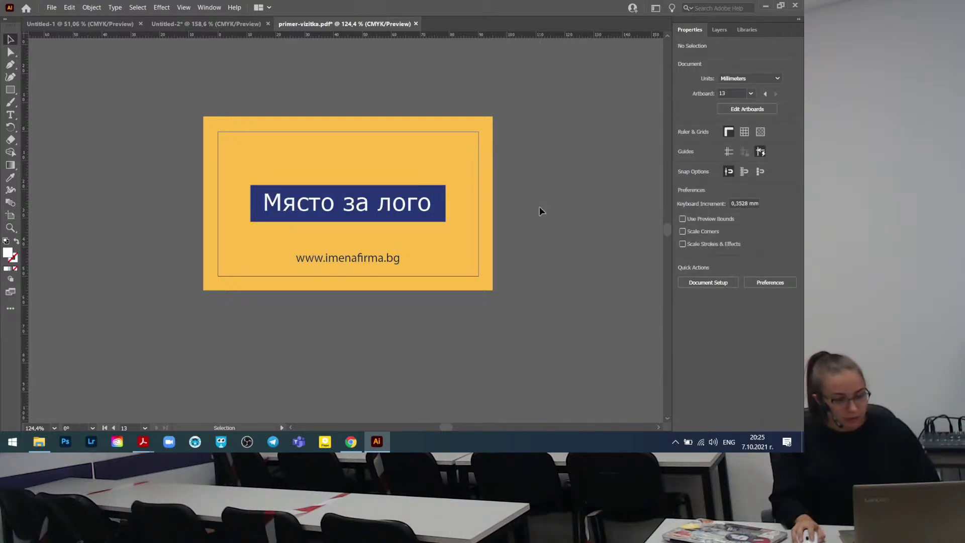
pyautogui.click(52, 7)
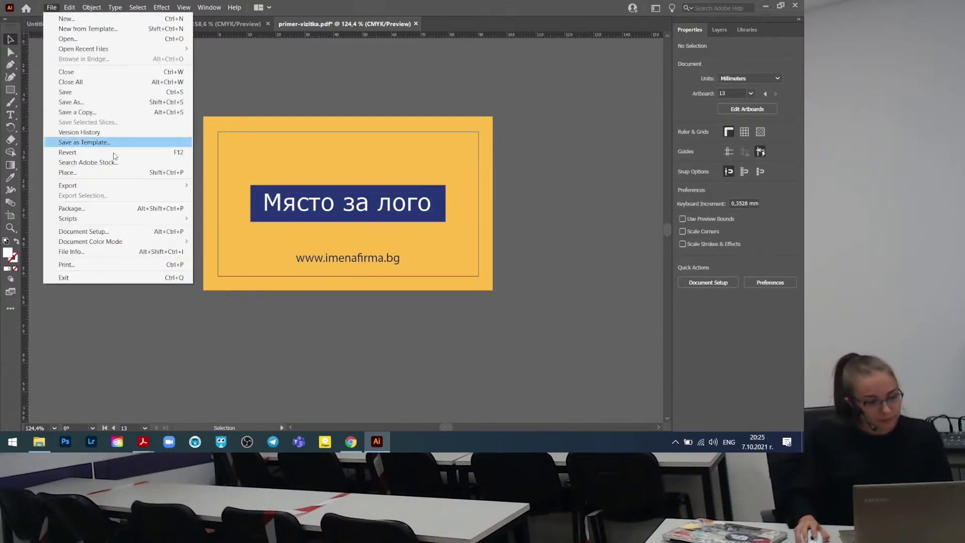
pyautogui.click(103, 234)
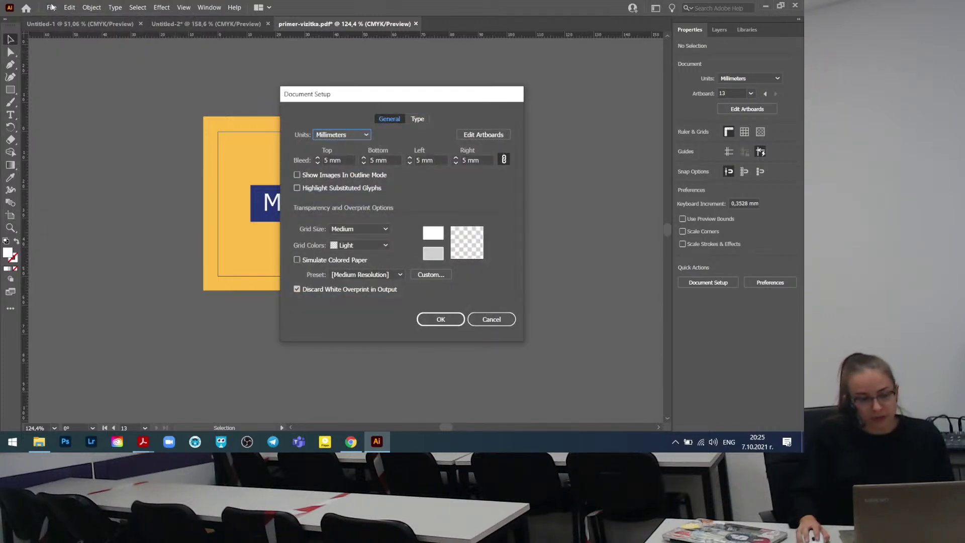
pyautogui.click(491, 319)
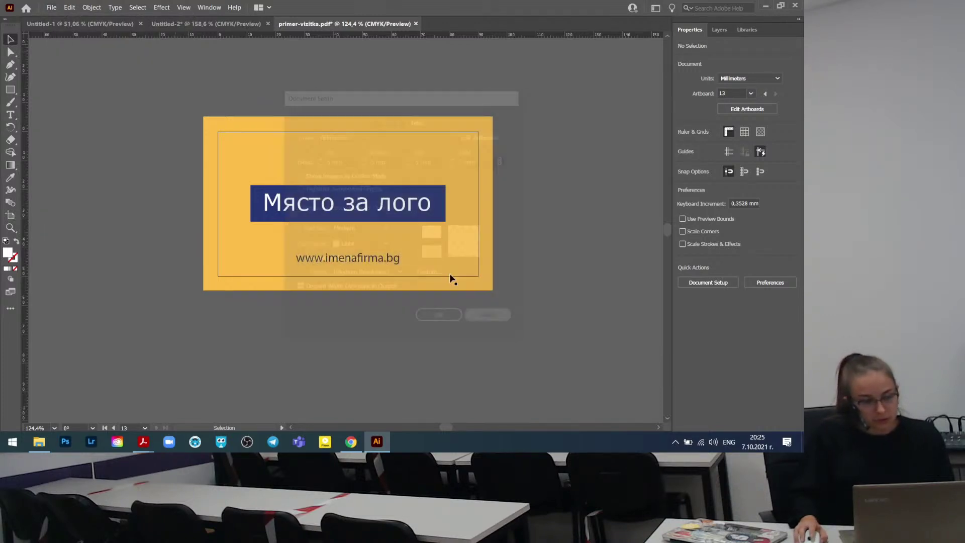
# Set the document bleed to 0 mm on all four sides, keeping the units in millimetres.
pyautogui.click(52, 8)
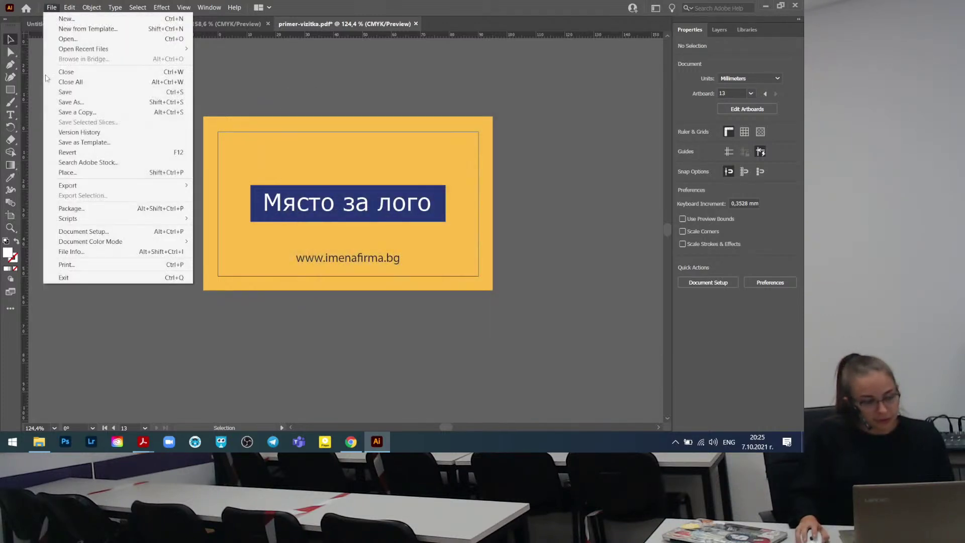
pyautogui.click(169, 234)
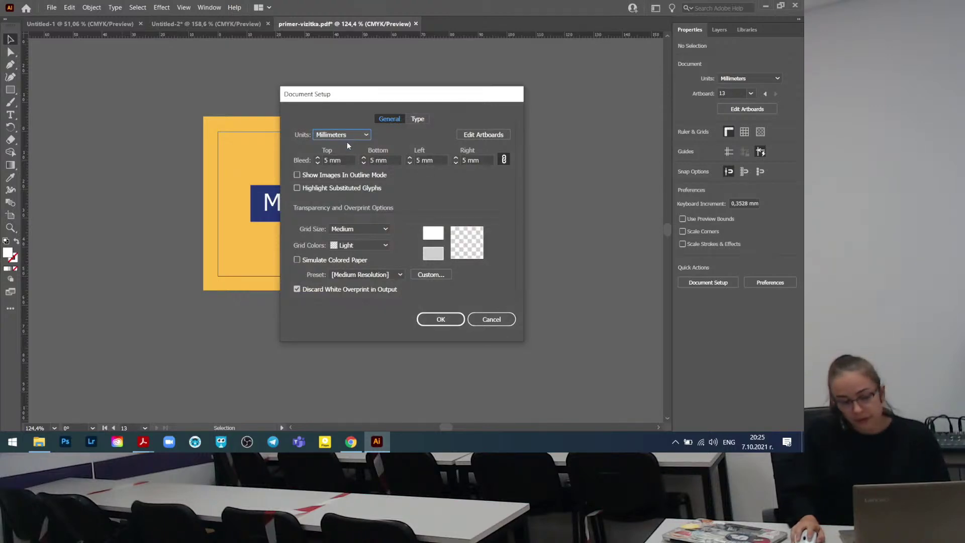
pyautogui.click(348, 136)
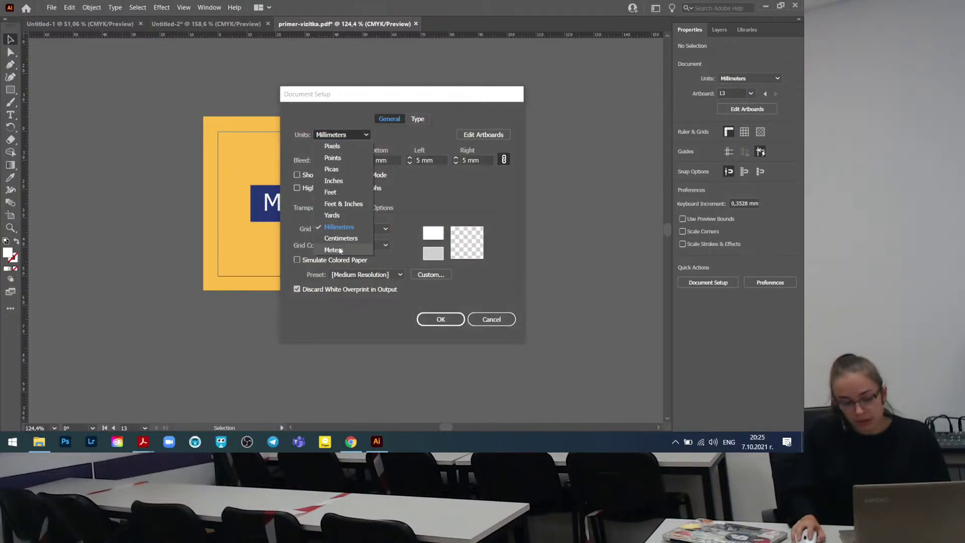
pyautogui.click(354, 117)
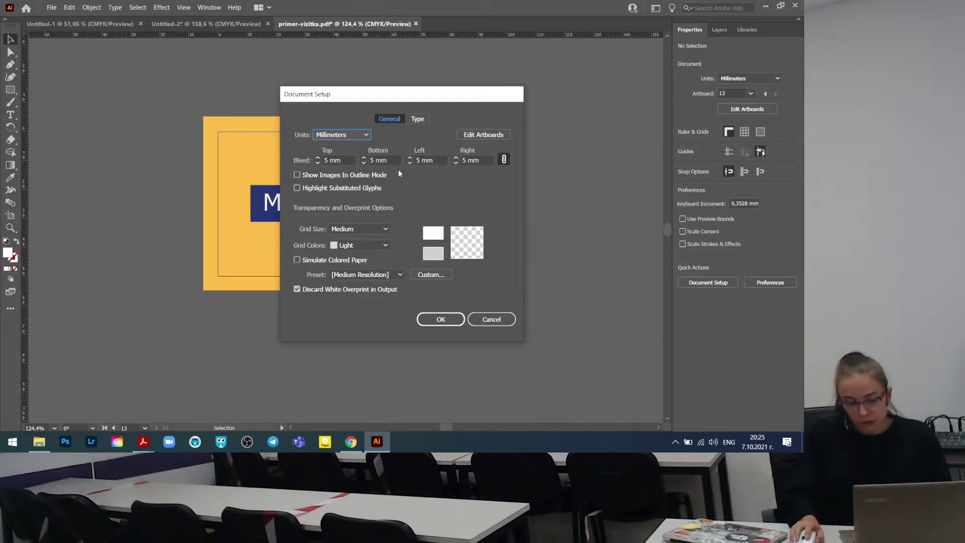
pyautogui.click(317, 163)
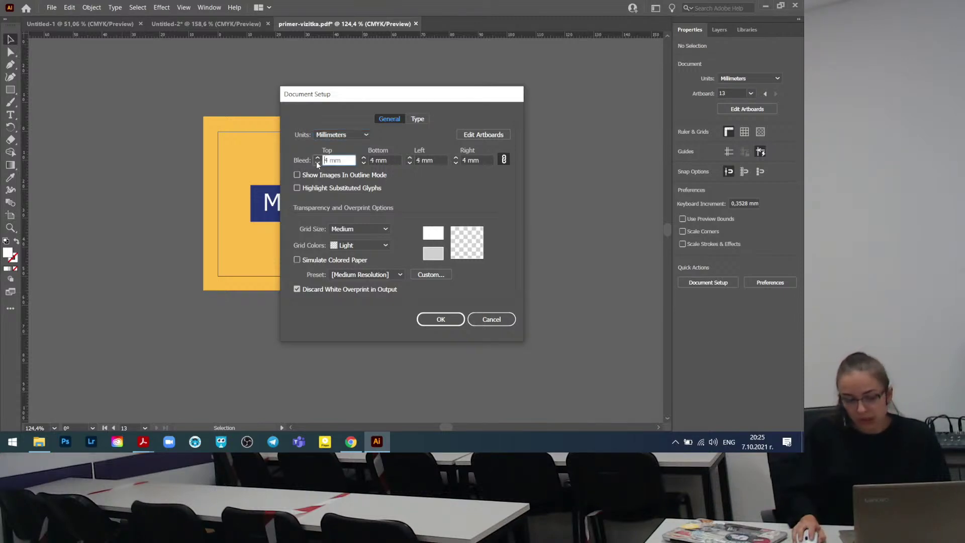
pyautogui.click(317, 163)
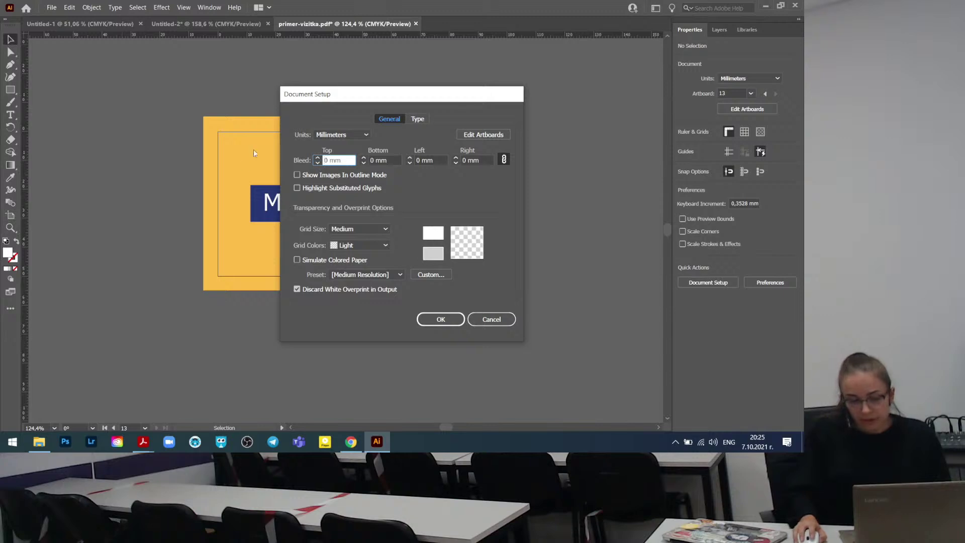
pyautogui.moveTo(373, 97); pyautogui.dragTo(585, 96)
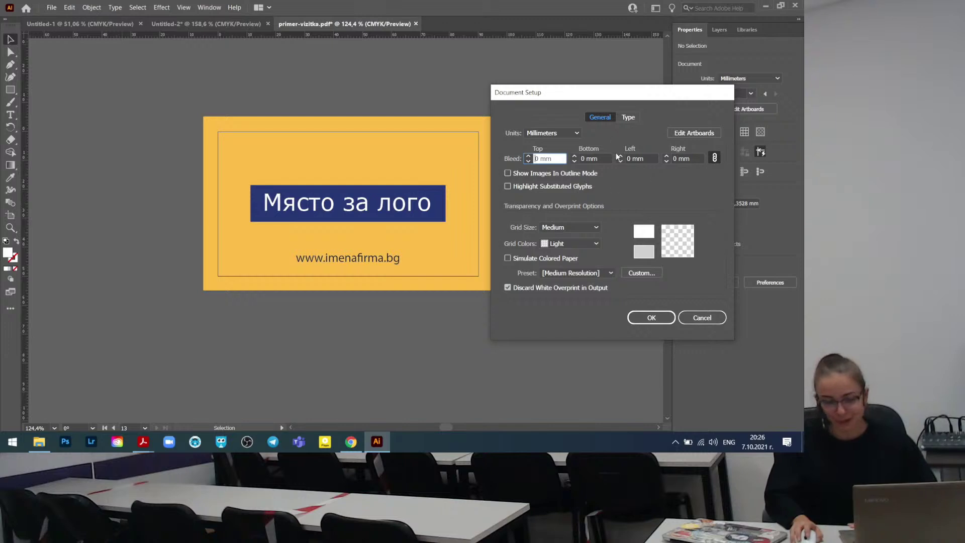
pyautogui.click(649, 317)
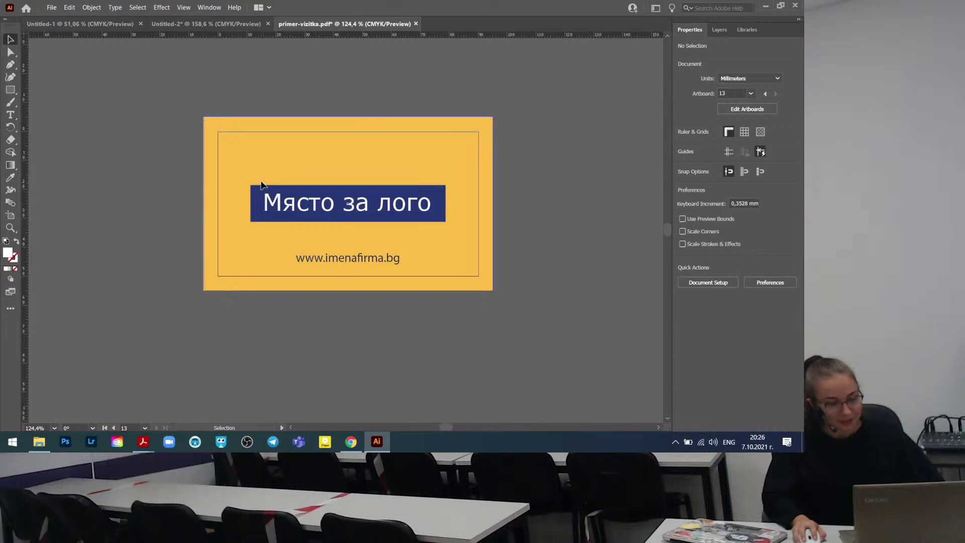
# Enlarge the duplicated card's artboard evenly around its centre to about 171 × 95 mm, leaving white space around the card.
pyautogui.click(302, 161)
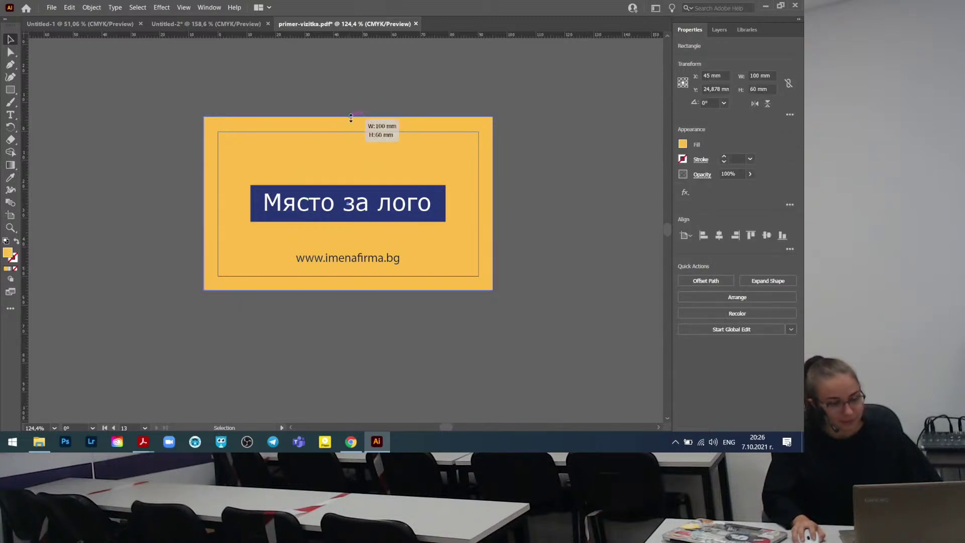
pyautogui.hotkey('shift', 'o')
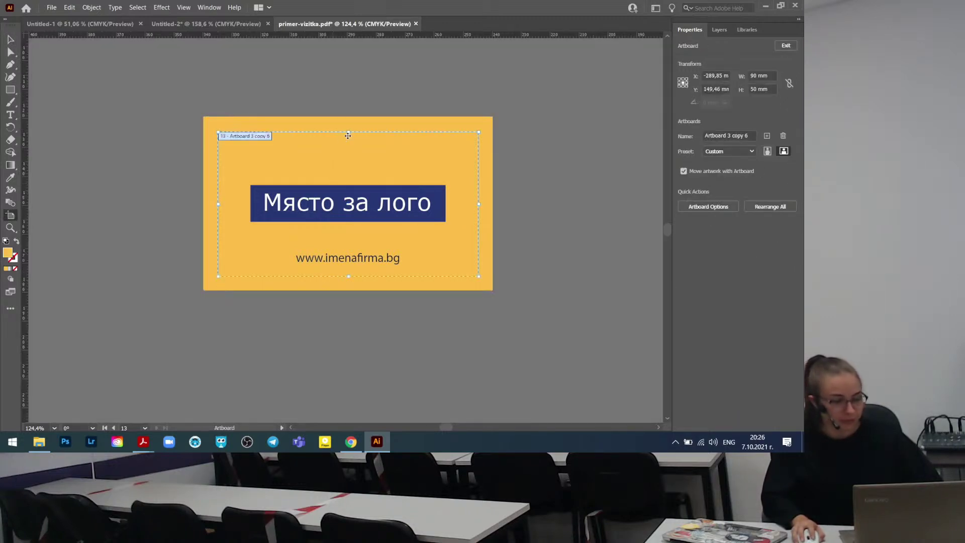
pyautogui.moveTo(349, 132); pyautogui.dragTo(361, 75)
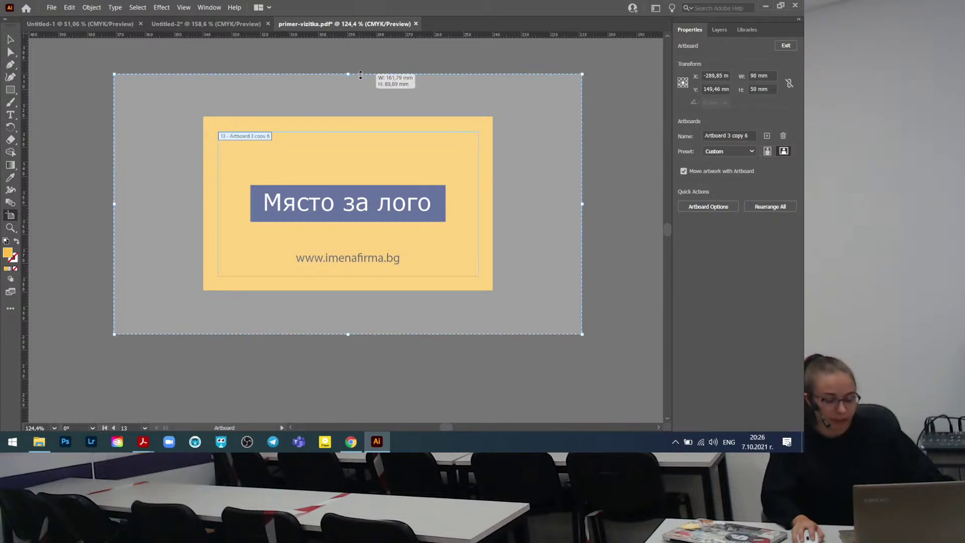
pyautogui.moveTo(361, 75); pyautogui.dragTo(373, 67)
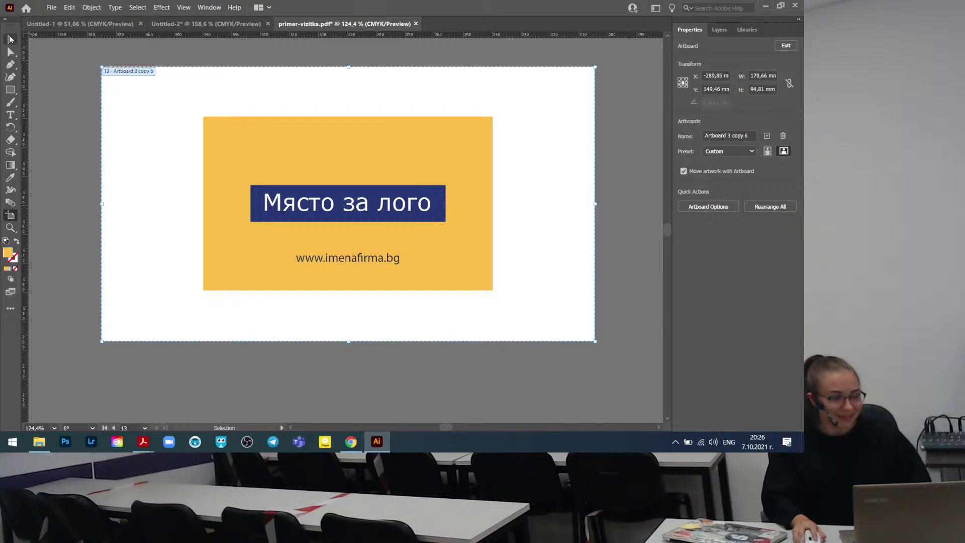
pyautogui.click(10, 39)
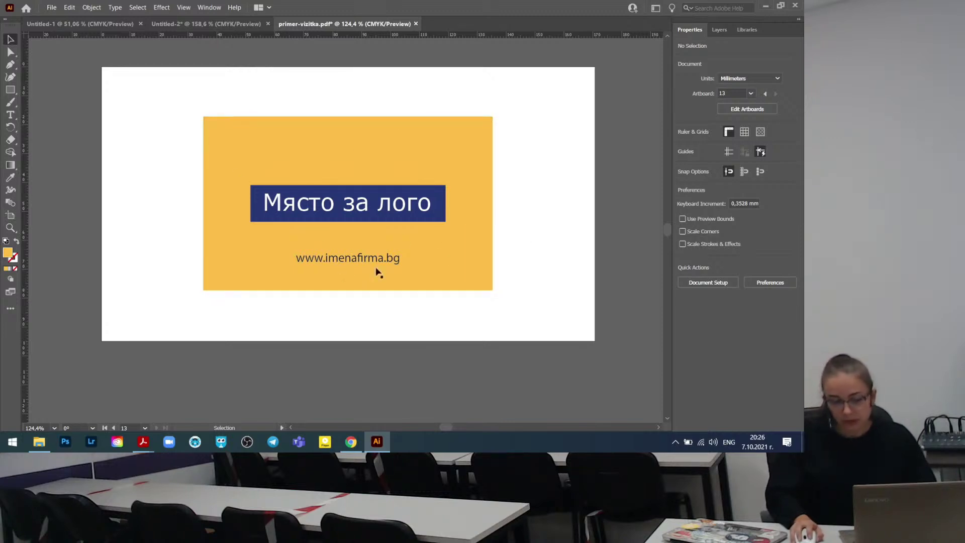
# Resize the card's yellow background rectangle to 90 mm wide and 50 mm high.
pyautogui.click(287, 165)
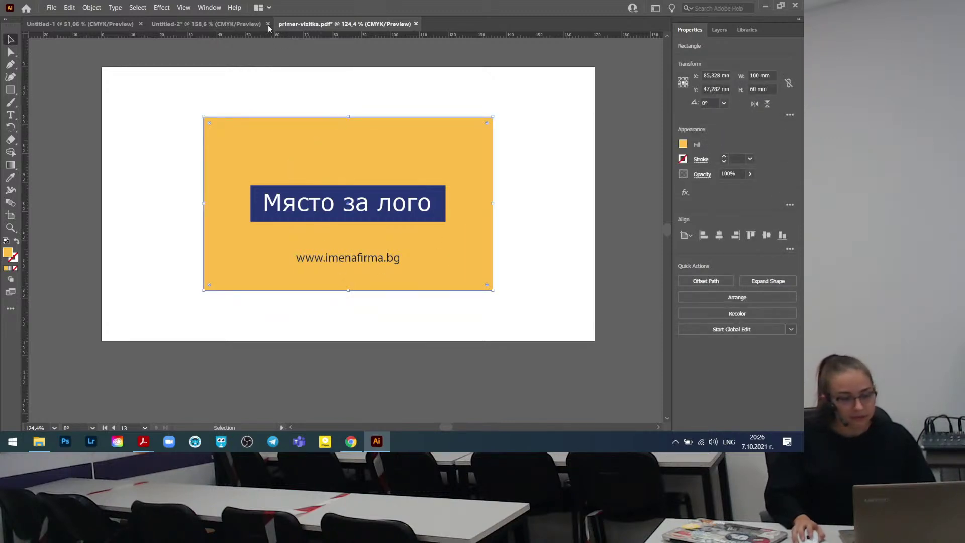
pyautogui.click(770, 75)
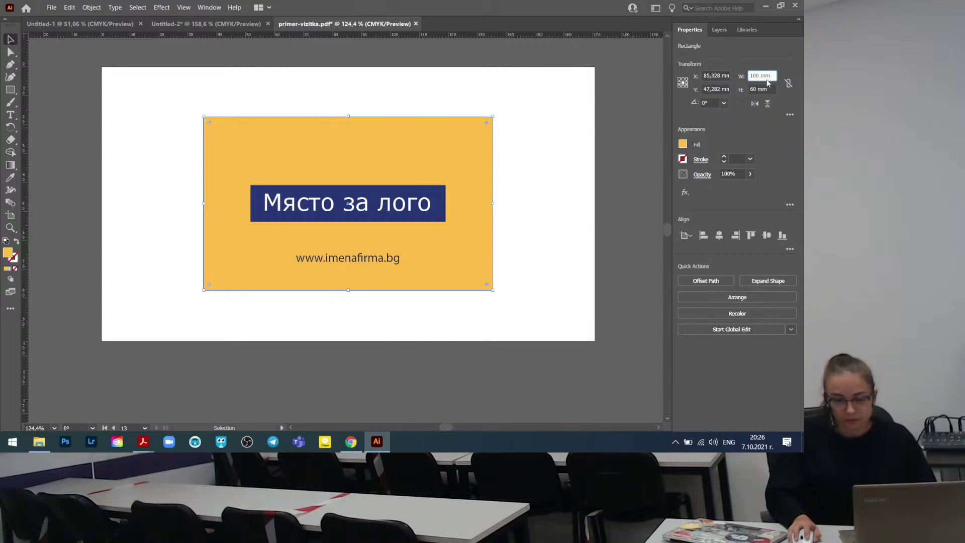
pyautogui.click(564, 86)
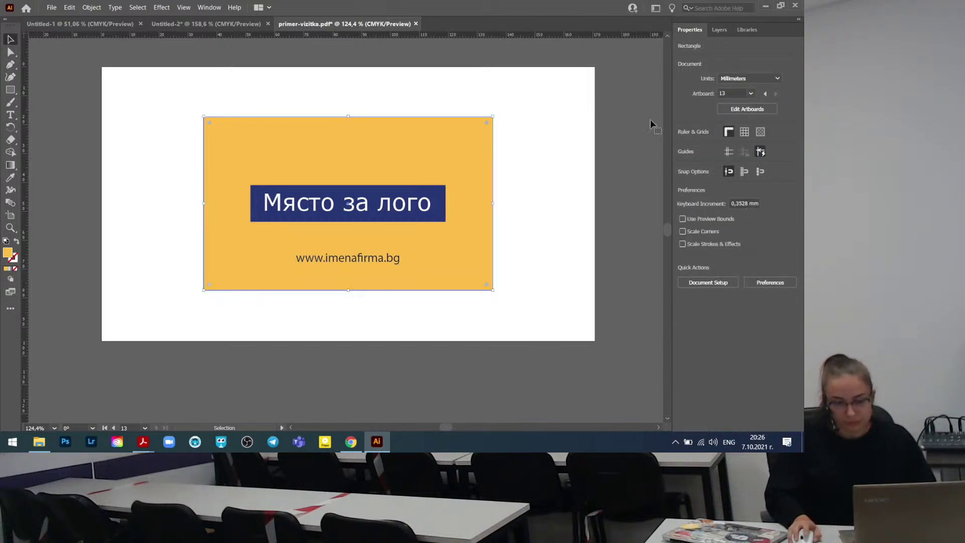
pyautogui.hotkey('ctrl', 'z')
pyautogui.click(765, 76)
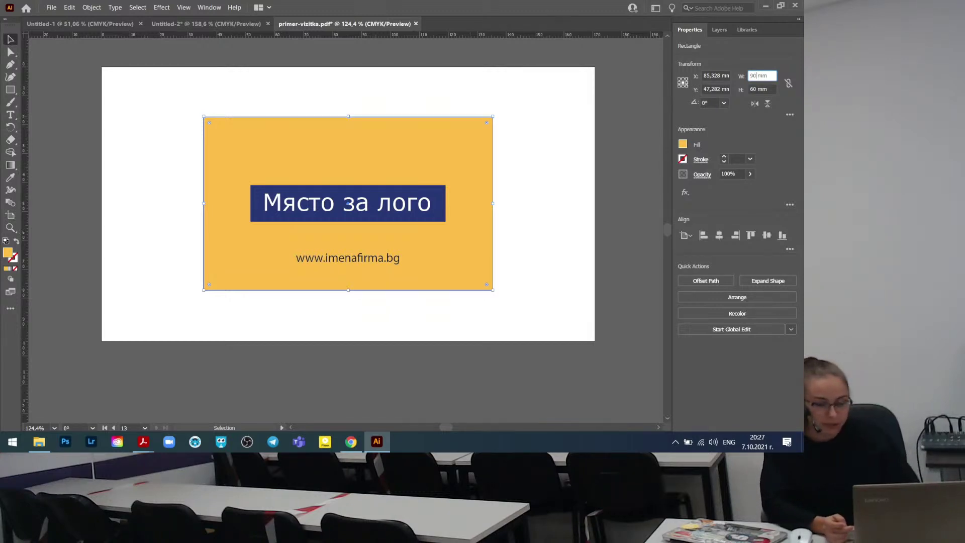
pyautogui.press('Tab')
pyautogui.write('50')
pyautogui.press('Return')
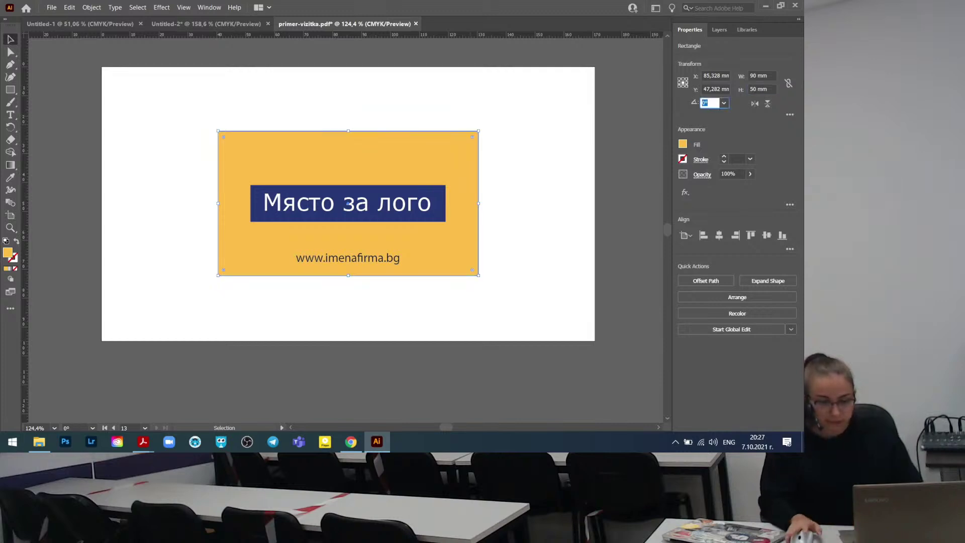
pyautogui.click(520, 173)
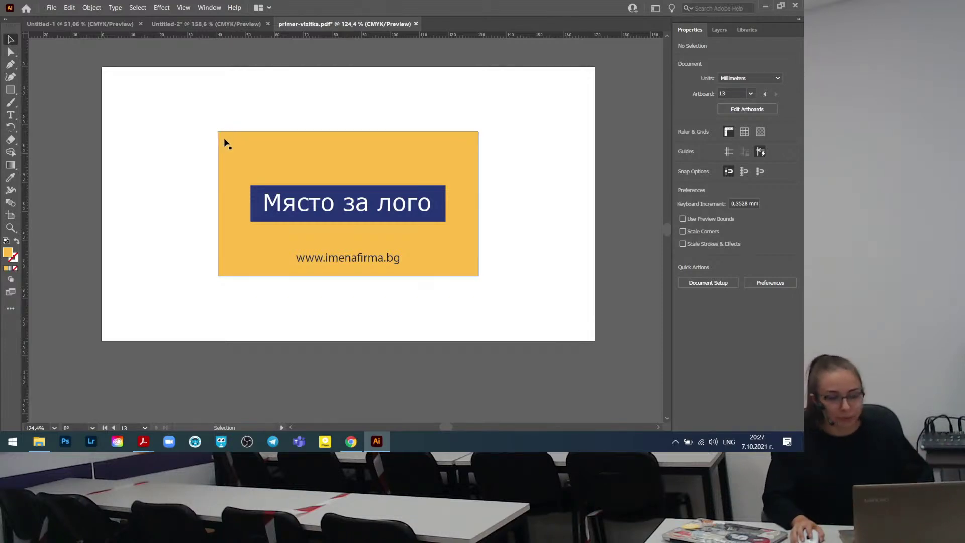
pyautogui.click(370, 162)
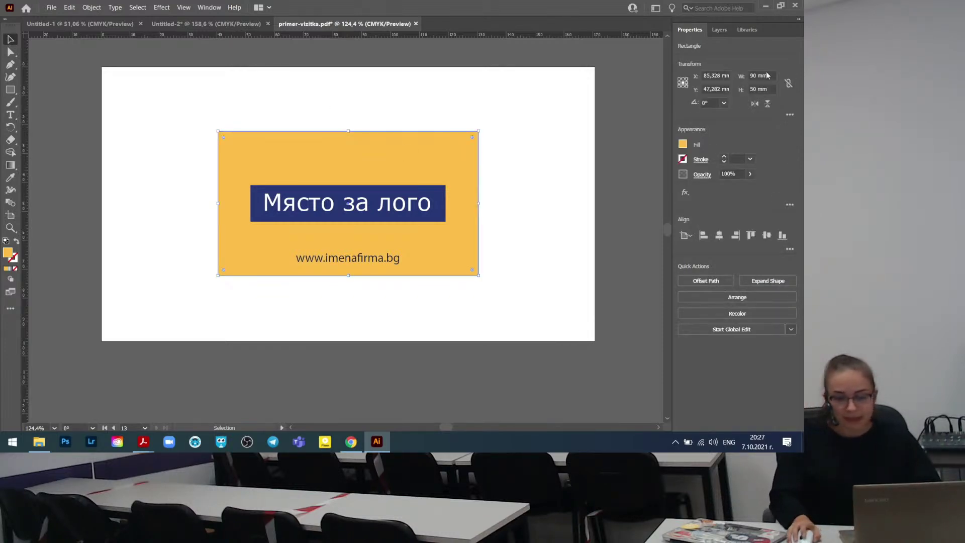
pyautogui.click(551, 185)
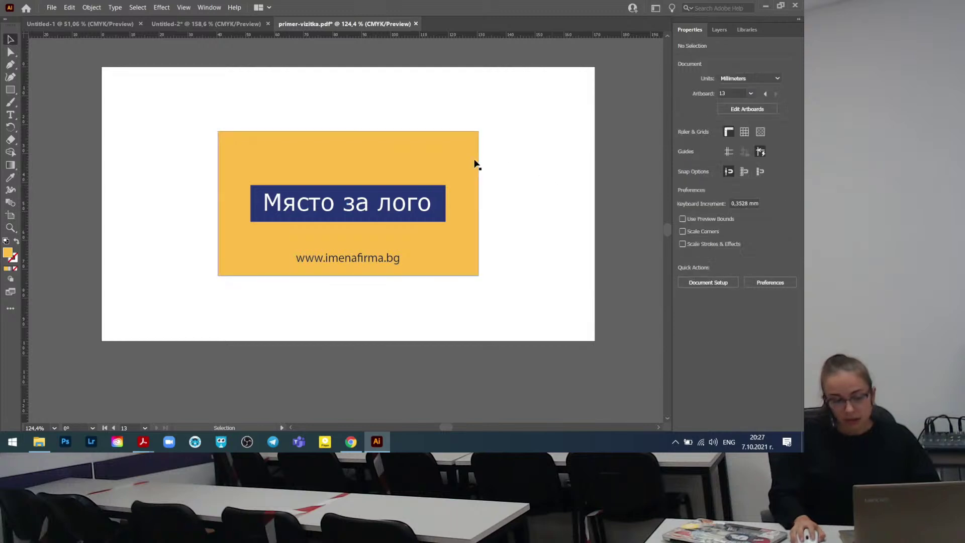
pyautogui.click(474, 161)
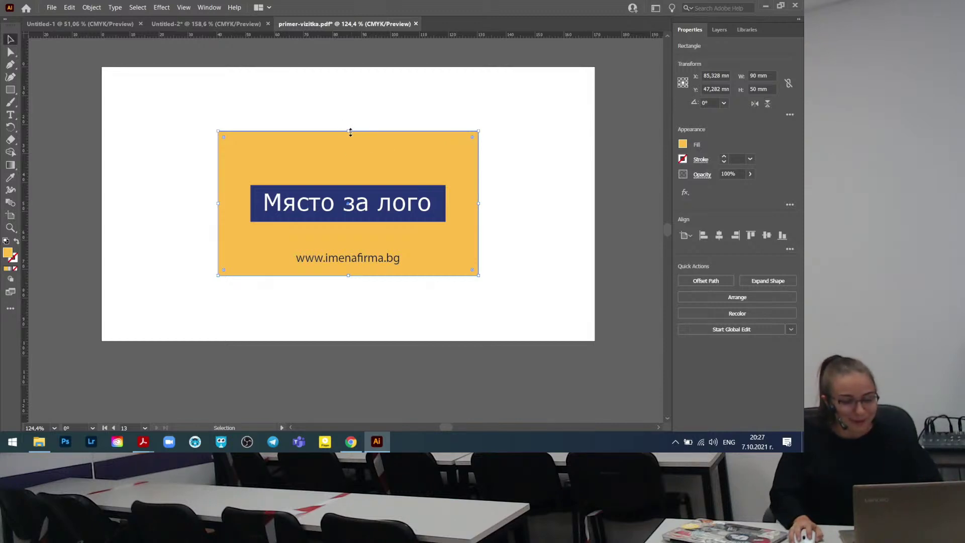
pyautogui.moveTo(350, 132); pyautogui.dragTo(355, 113)
pyautogui.hotkey('ctrl', 'z')
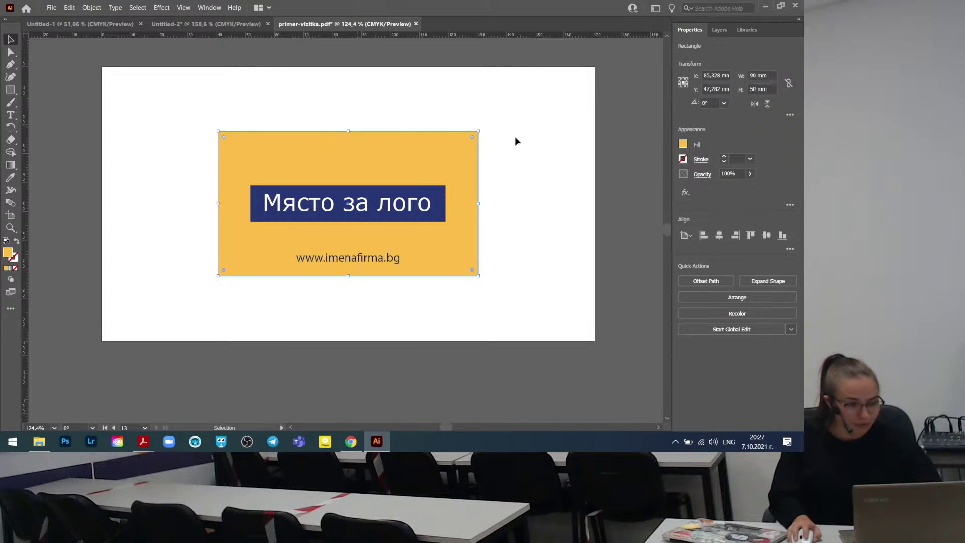
# Fill the rectangle behind the card's yellow background with purple and enlarge it around its centre to about 128 × 71 mm.
pyautogui.click(515, 137)
pyautogui.keyDown('ctrl'); pyautogui.click(424, 156); pyautogui.keyUp('ctrl')
pyautogui.click(528, 113)
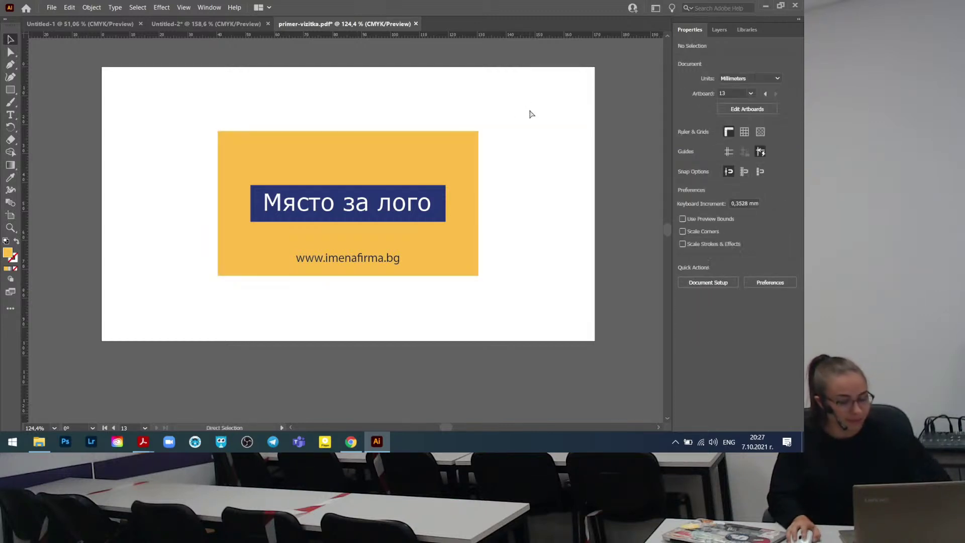
pyautogui.click(352, 154)
pyautogui.doubleClick(7, 252)
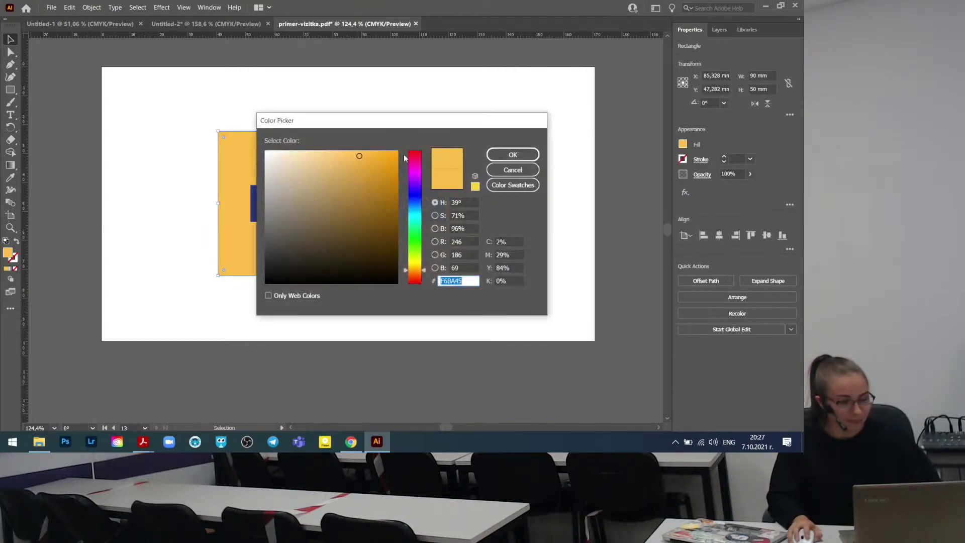
pyautogui.click(415, 177)
pyautogui.click(513, 154)
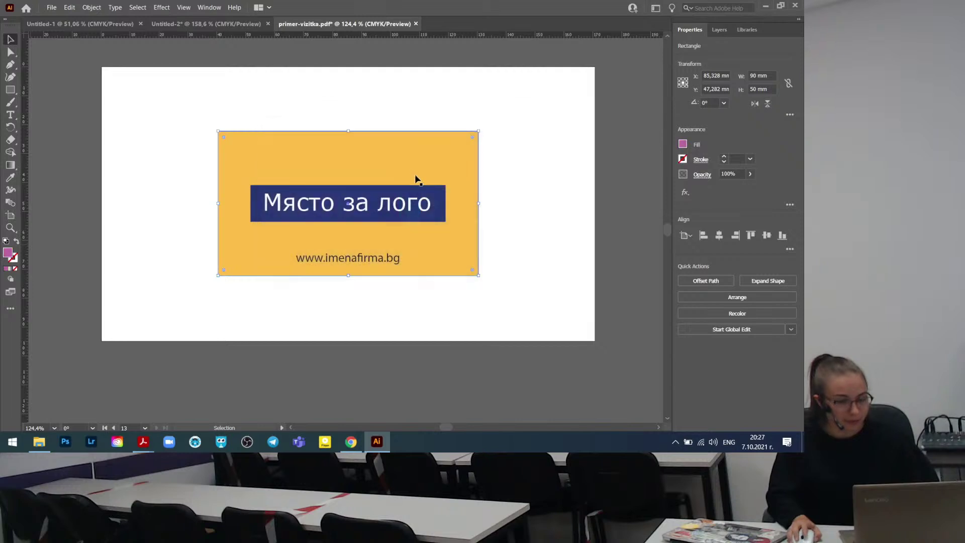
pyautogui.moveTo(350, 132); pyautogui.dragTo(358, 100)
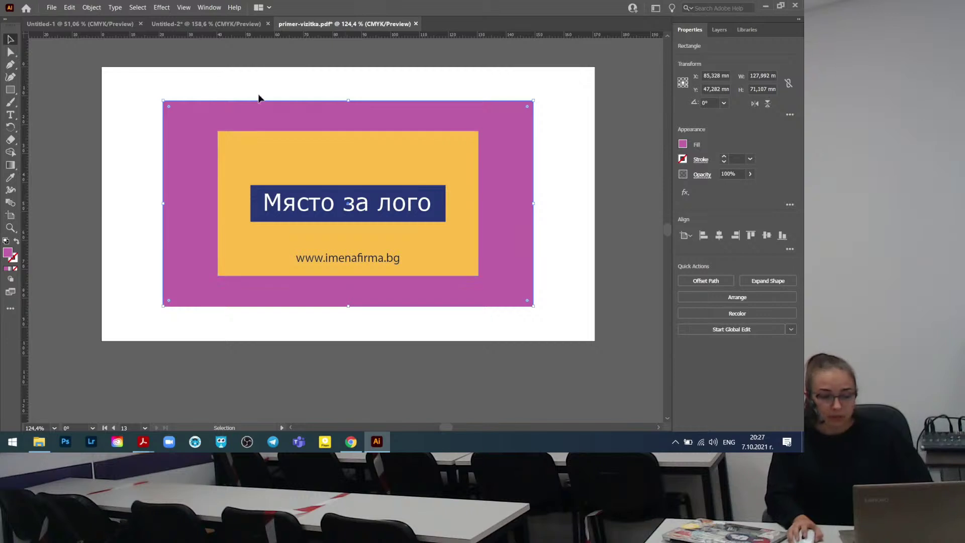
# Delete the purple rectangle behind the card.
pyautogui.click(579, 179)
pyautogui.click(515, 143)
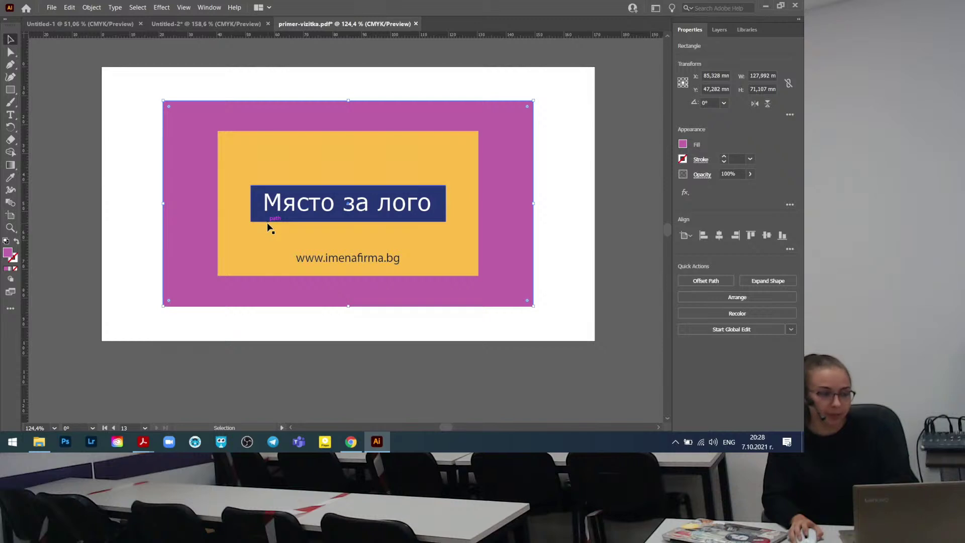
pyautogui.press('Delete')
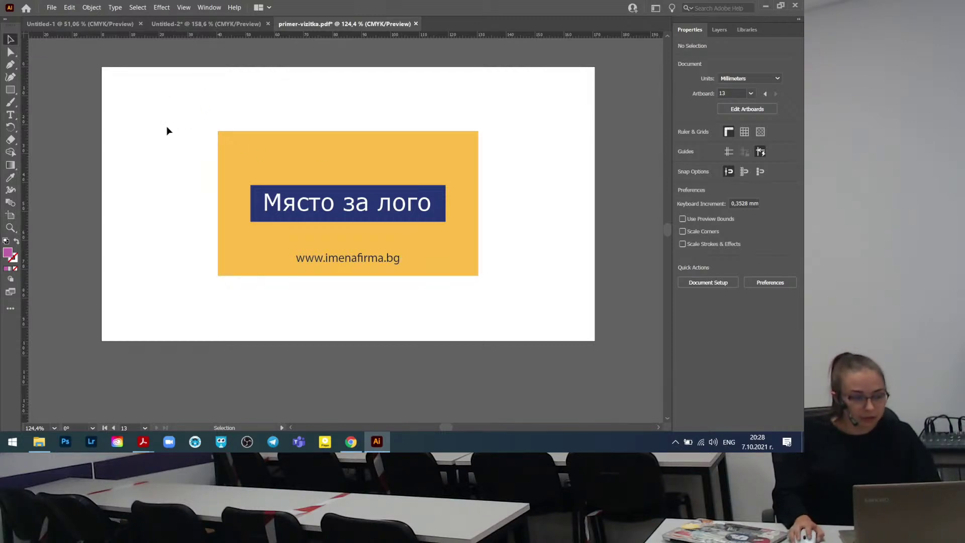
# Draw a purple five-pointed star about 102 × 100 mm, slightly tilted and overlapping the artboard's lower edge.
pyautogui.moveTo(14, 92); pyautogui.dragTo(55, 127)
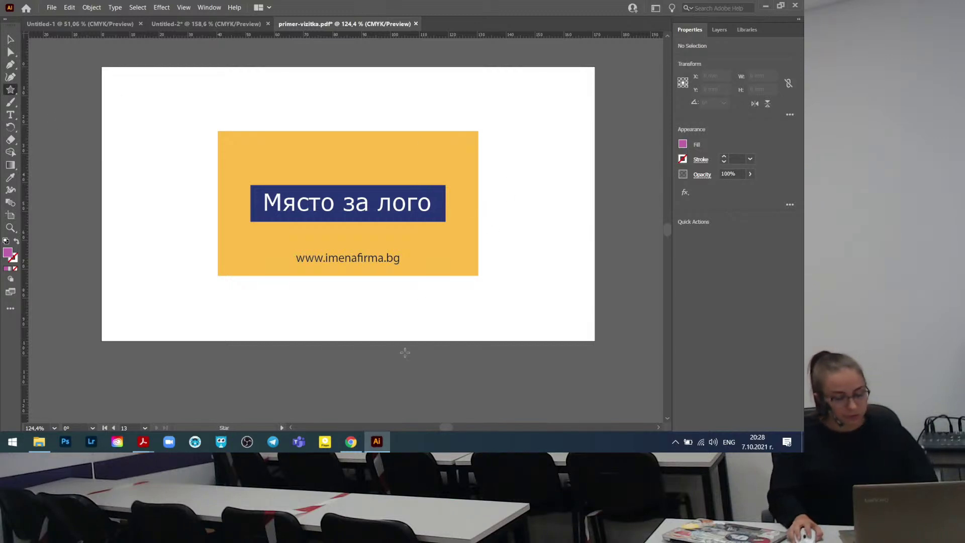
pyautogui.moveTo(330, 377)
pyautogui.mouseDown()
pyautogui.moveTo(426, 292)
pyautogui.moveTo(407, 262)
pyautogui.moveTo(472, 315)
pyautogui.mouseUp()
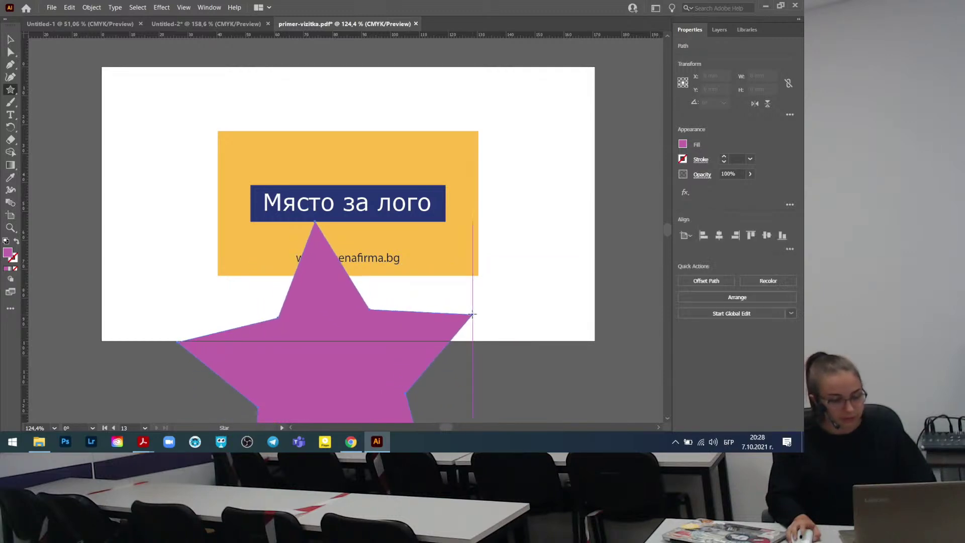
# Move the card artwork off the artboard, past its upper-left corner, leaving only the star behind.
pyautogui.press('v')
pyautogui.click(477, 118)
pyautogui.moveTo(478, 117); pyautogui.dragTo(130, 36)
pyautogui.click(190, 228)
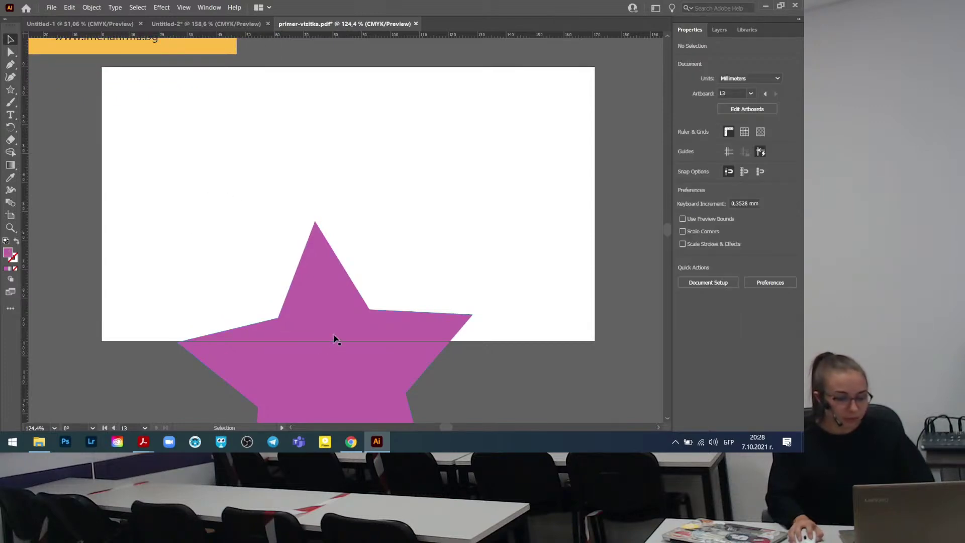
# Move the star to the centre of the artboard and scale it down proportionally to about 72 × 70 mm.
pyautogui.moveTo(332, 320); pyautogui.dragTo(367, 168)
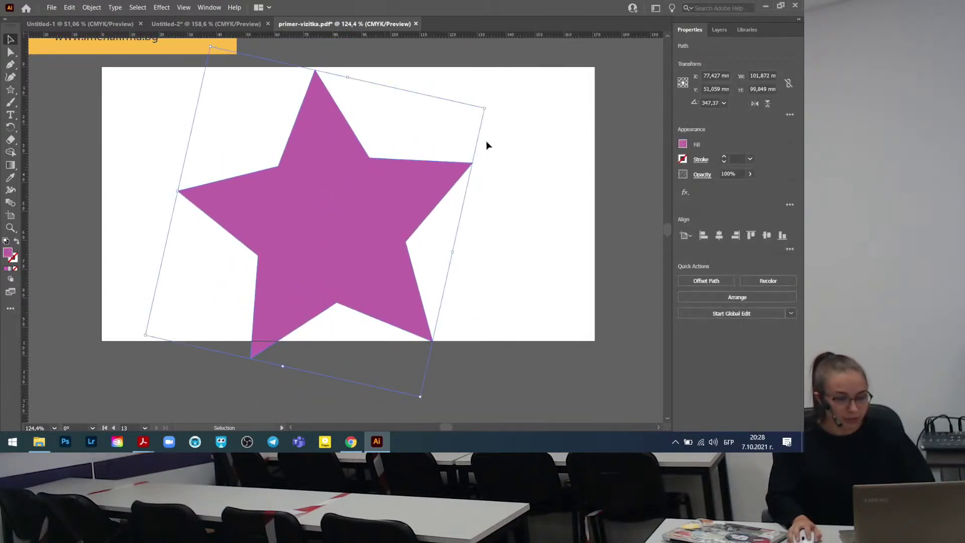
pyautogui.moveTo(485, 109); pyautogui.dragTo(431, 142)
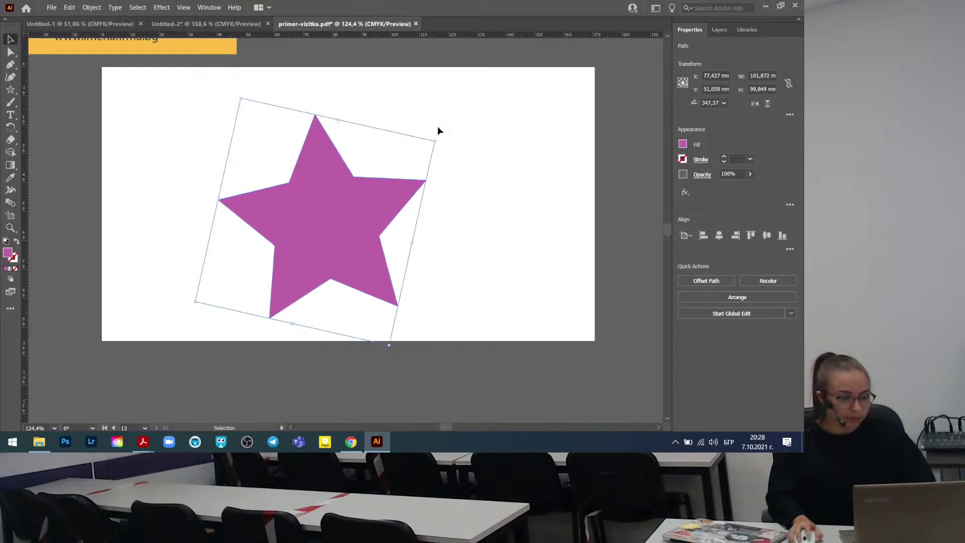
pyautogui.moveTo(360, 216); pyautogui.dragTo(383, 207)
pyautogui.press('a')
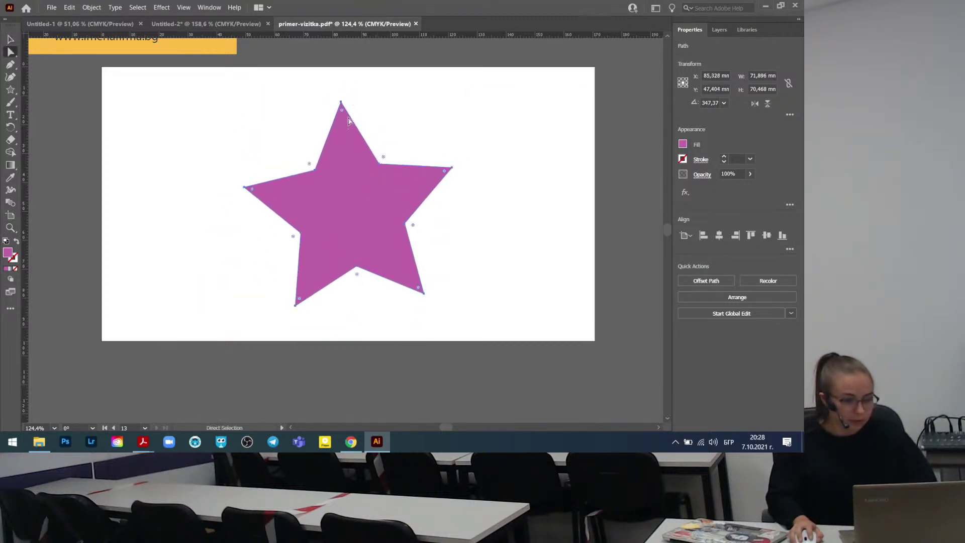
# Round all the corners of the purple star using its live corners, bringing it to about 62 × 61 mm.
pyautogui.moveTo(344, 115); pyautogui.dragTo(354, 141)
pyautogui.click(468, 133)
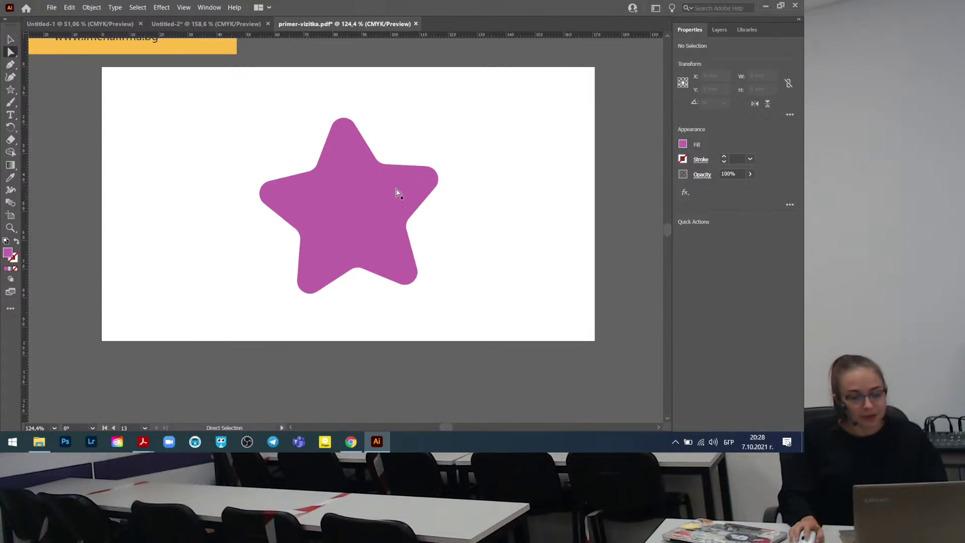
pyautogui.click(346, 207)
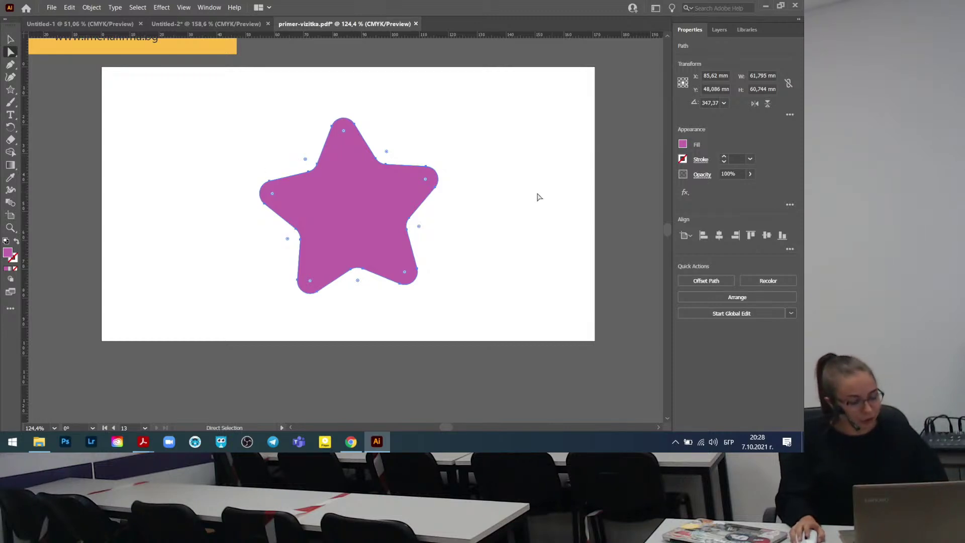
pyautogui.hotkey('ctrl', 'shift', 'b')
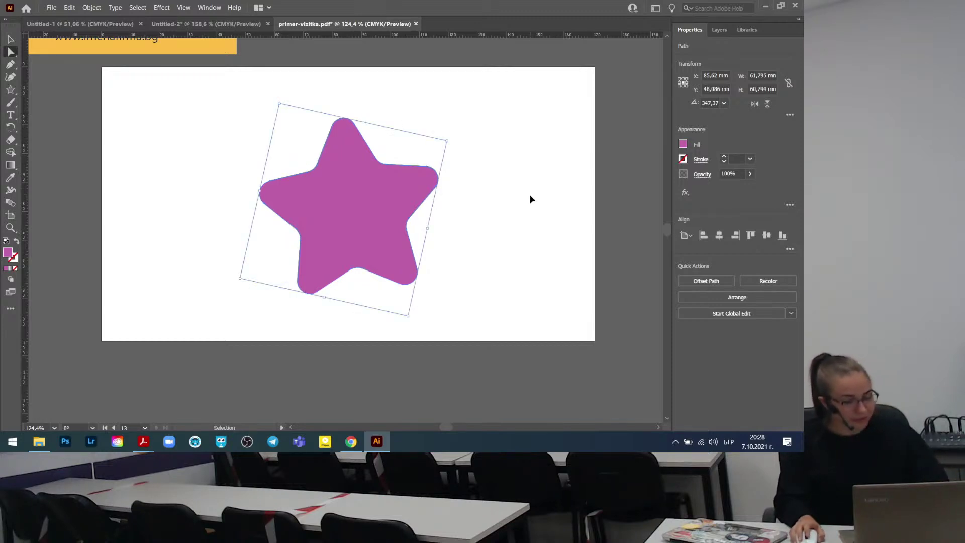
pyautogui.hotkey('ctrl', 'shift', 'b')
pyautogui.click(517, 269)
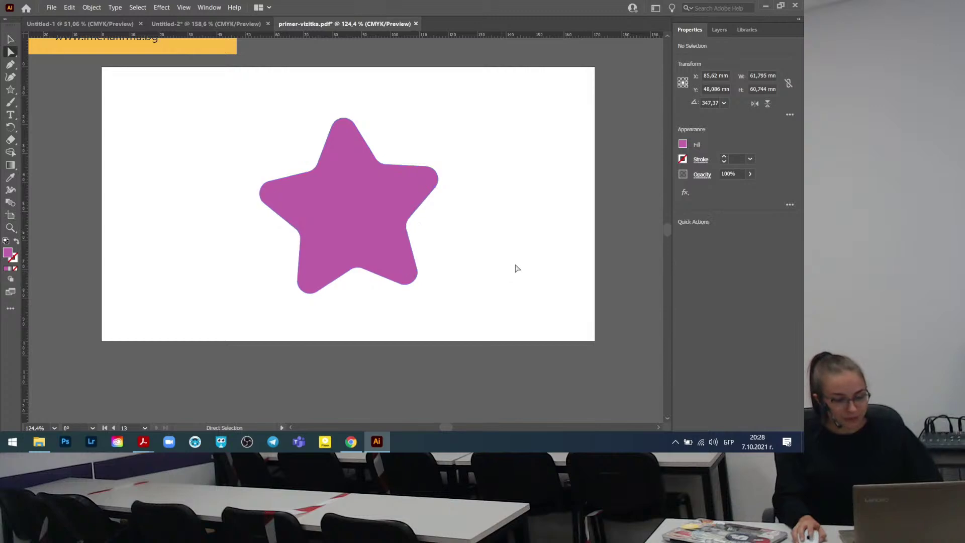
# Set the rounded star's width and height to 50 mm each.
pyautogui.click(355, 216)
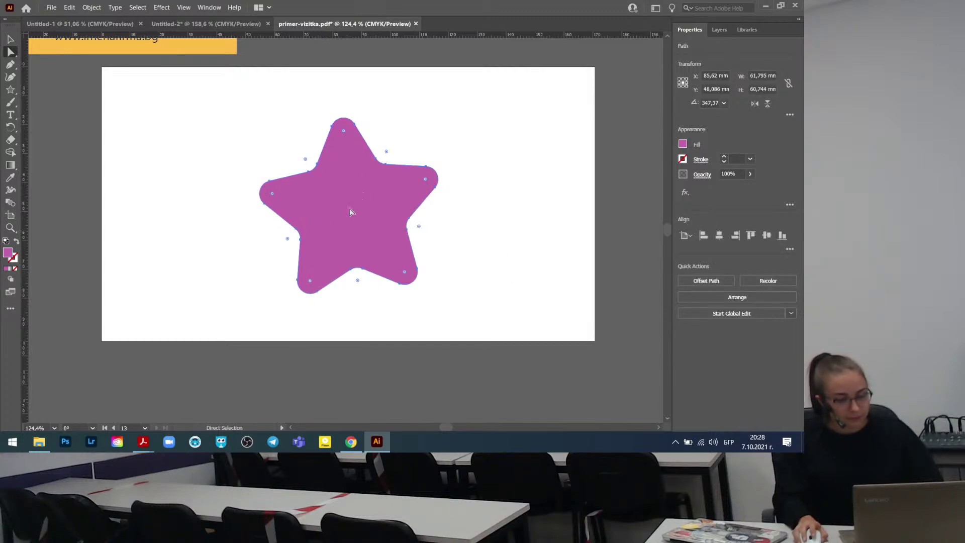
pyautogui.click(767, 74)
pyautogui.write('50')
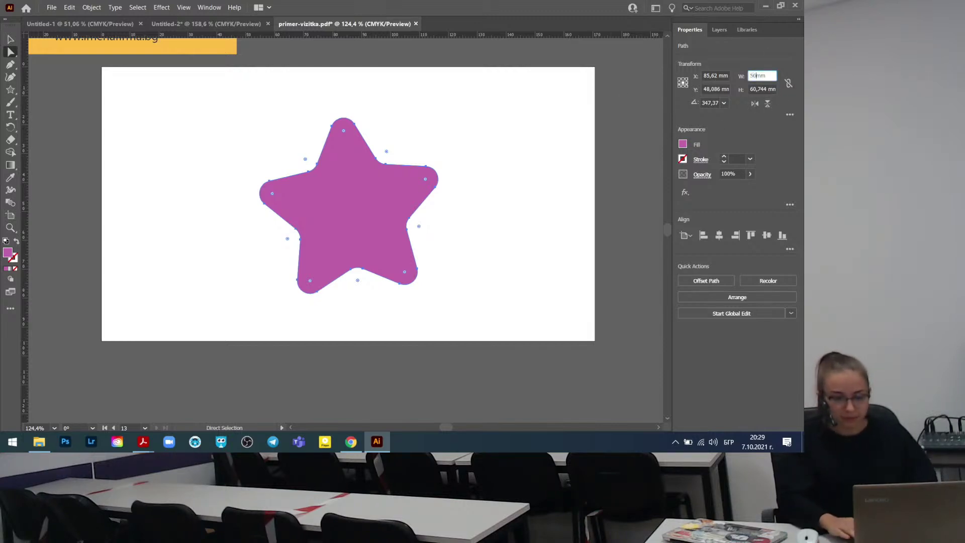
pyautogui.press('Tab')
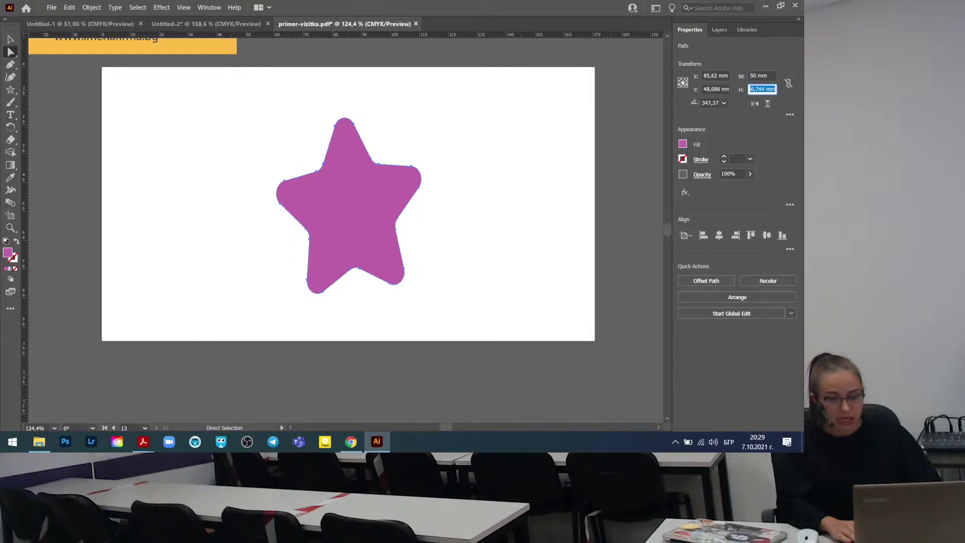
pyautogui.write('50')
pyautogui.press('Tab')
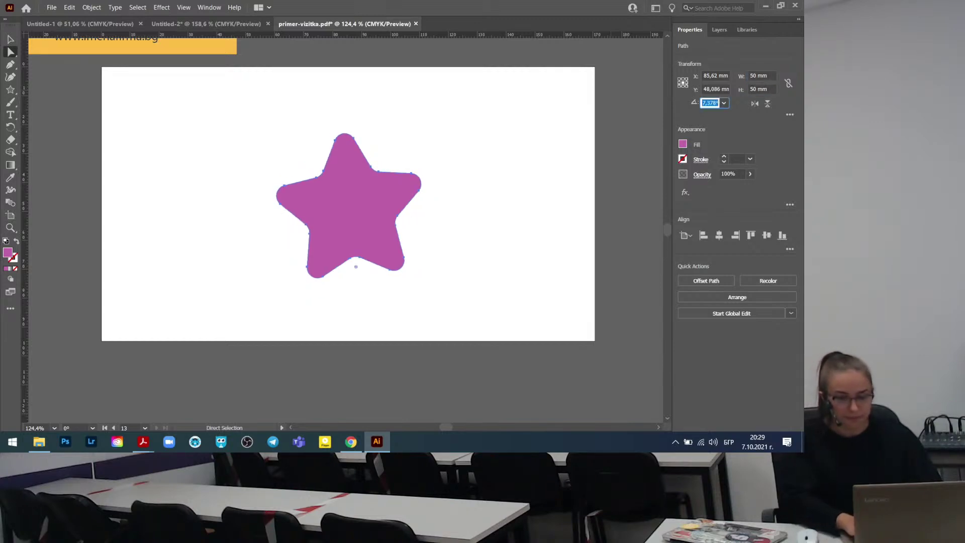
pyautogui.press('Escape')
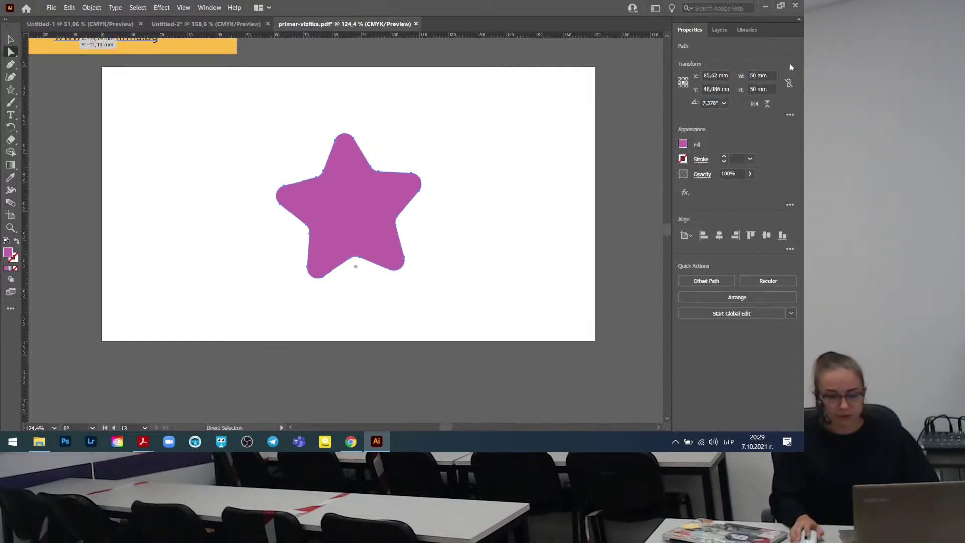
pyautogui.click(366, 196)
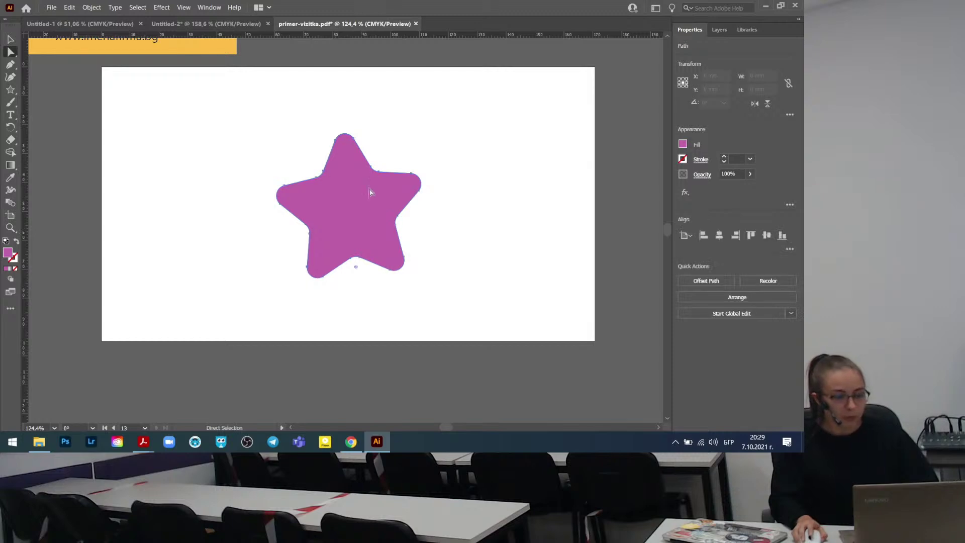
pyautogui.click(381, 193)
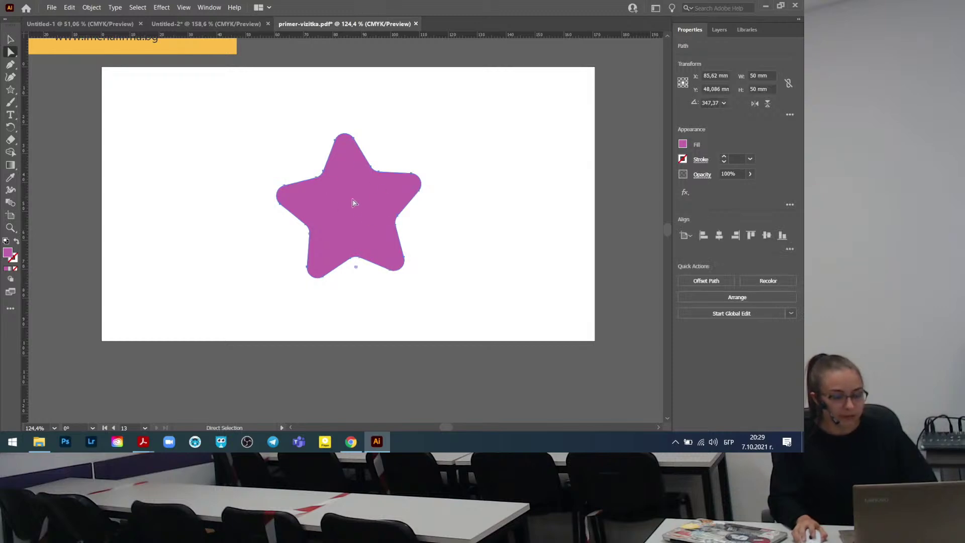
pyautogui.click(91, 7)
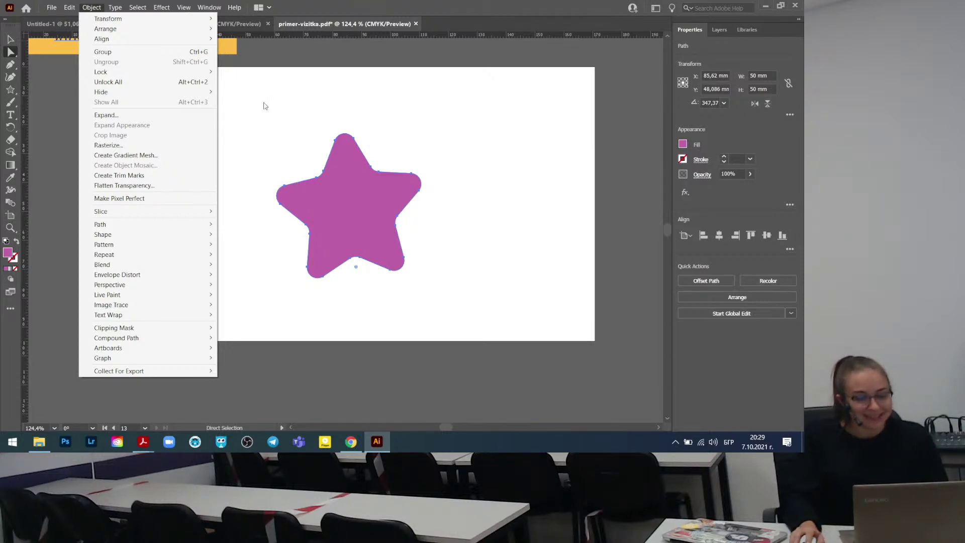
pyautogui.click(400, 165)
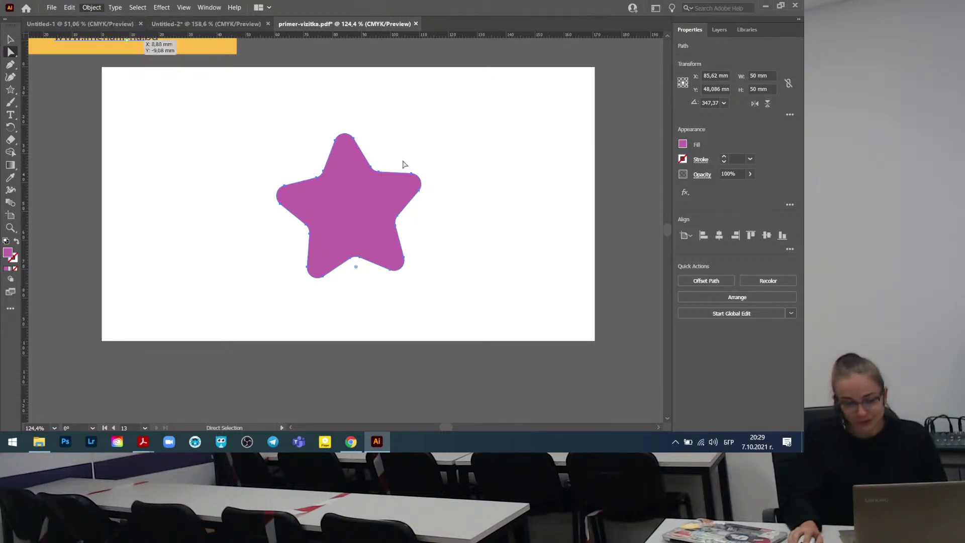
pyautogui.click(377, 146)
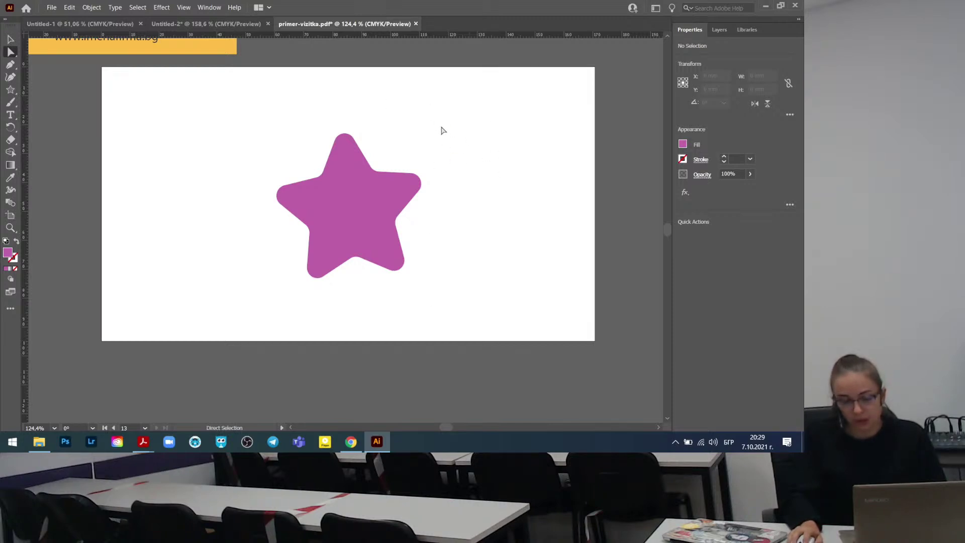
# Start an Offset Path on the 50 mm star with the offset set to 5 mm and the preview on.
pyautogui.click(376, 221)
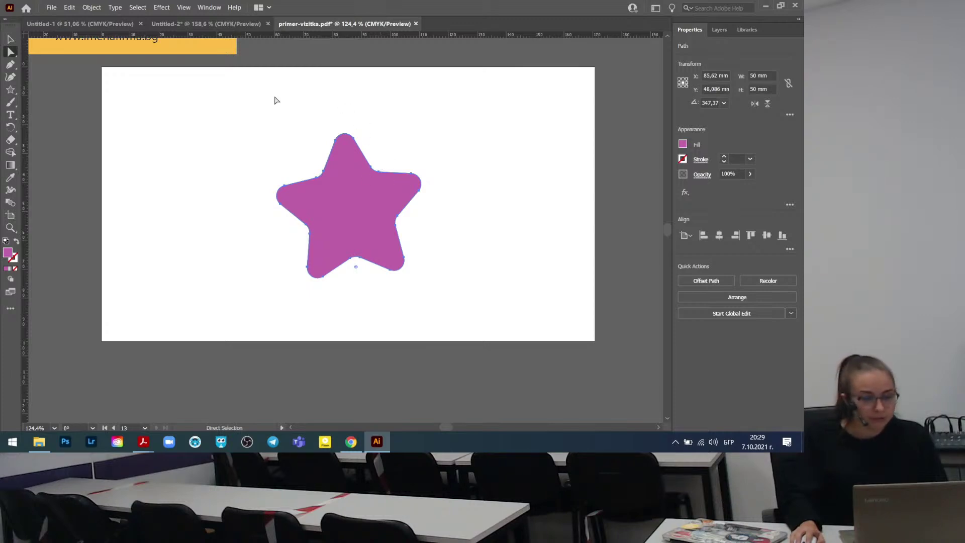
pyautogui.click(92, 7)
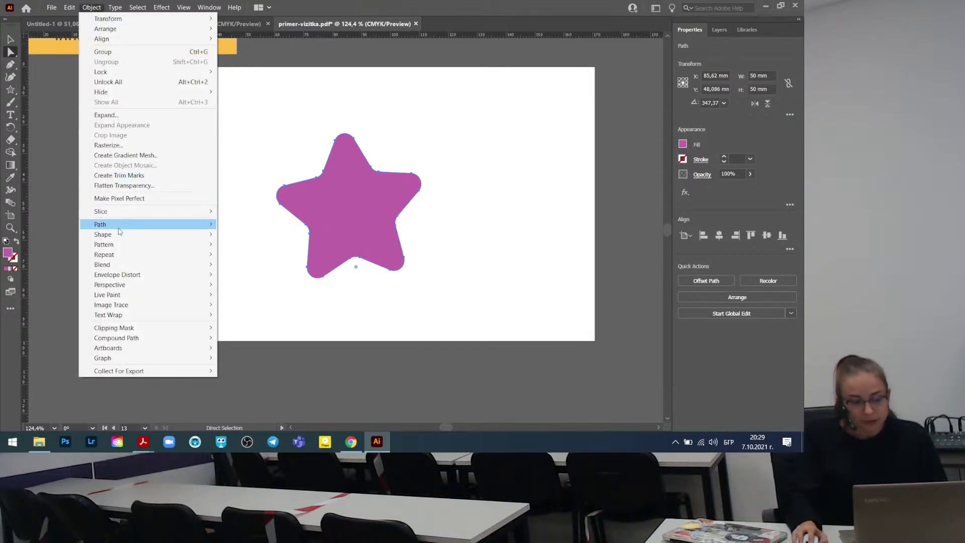
pyautogui.moveTo(105, 227)
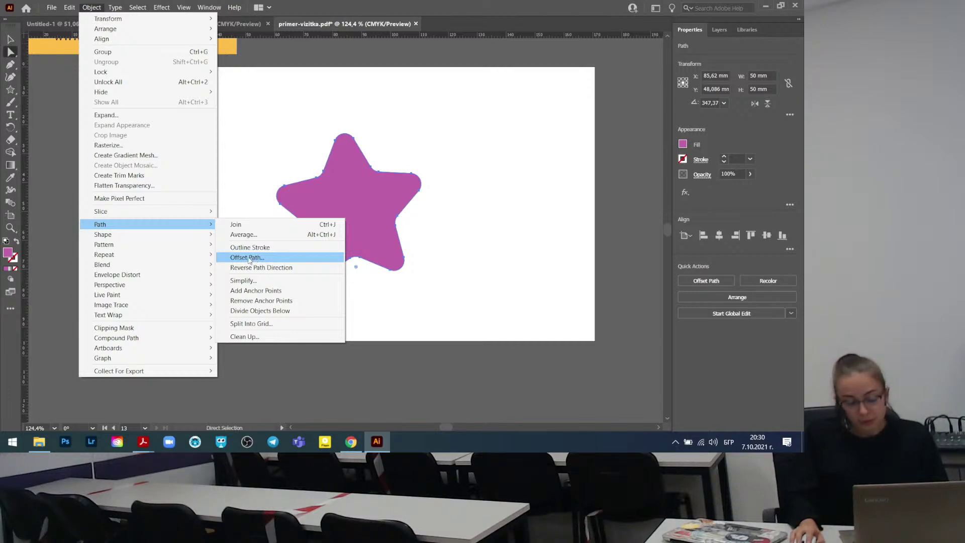
pyautogui.click(245, 258)
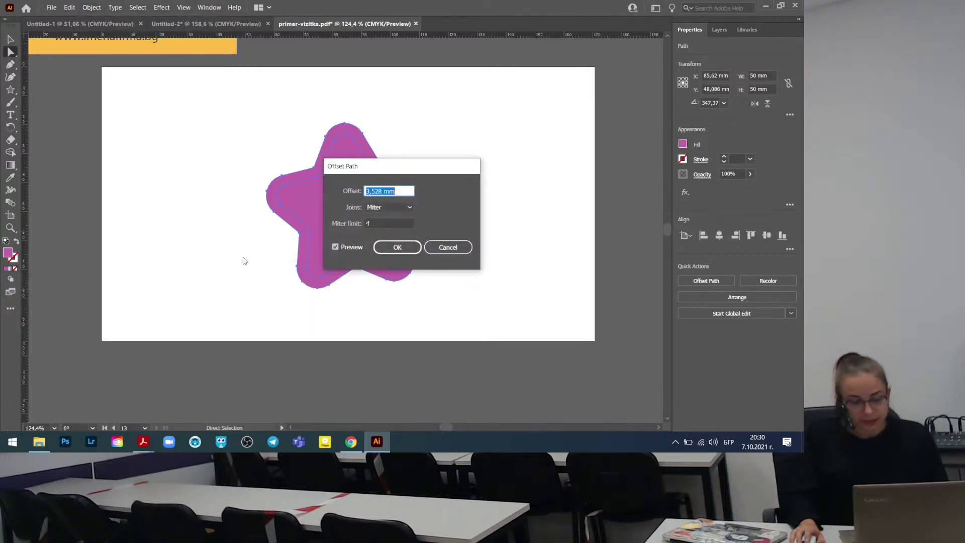
pyautogui.moveTo(374, 167); pyautogui.dragTo(538, 183)
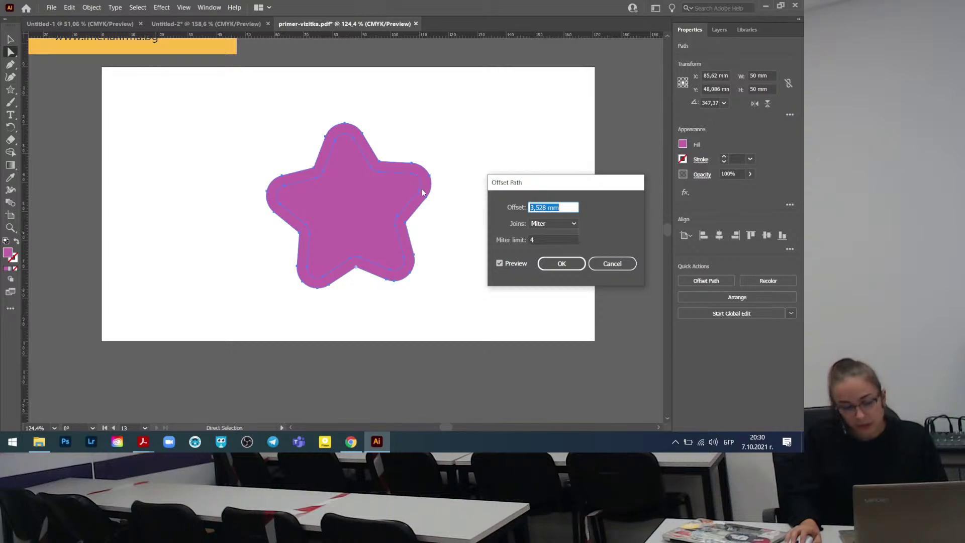
pyautogui.click(561, 208)
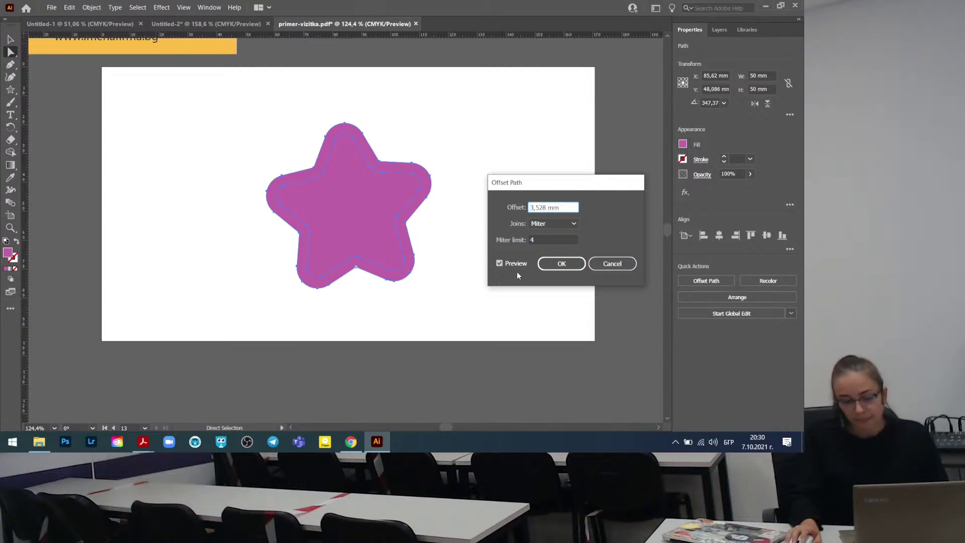
pyautogui.click(499, 263)
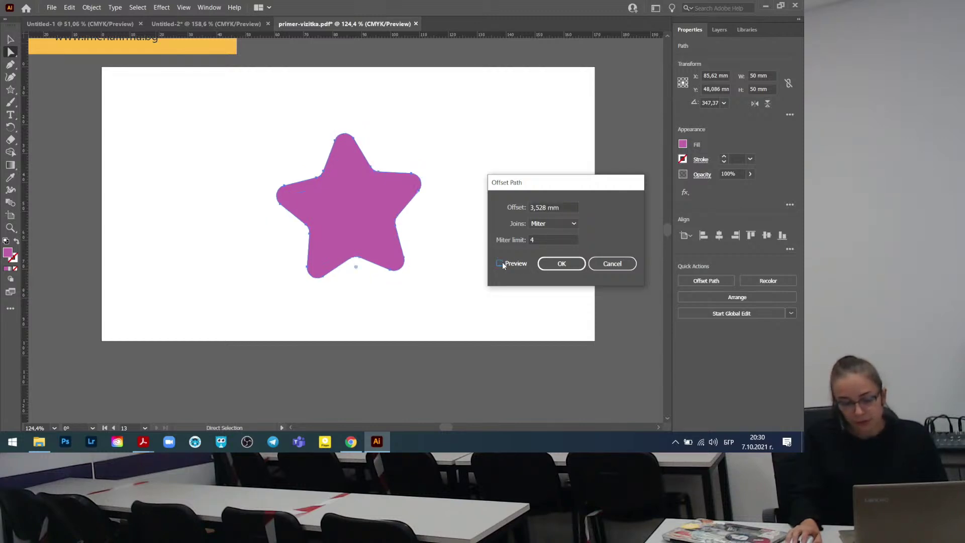
pyautogui.doubleClick(538, 208)
pyautogui.write('5')
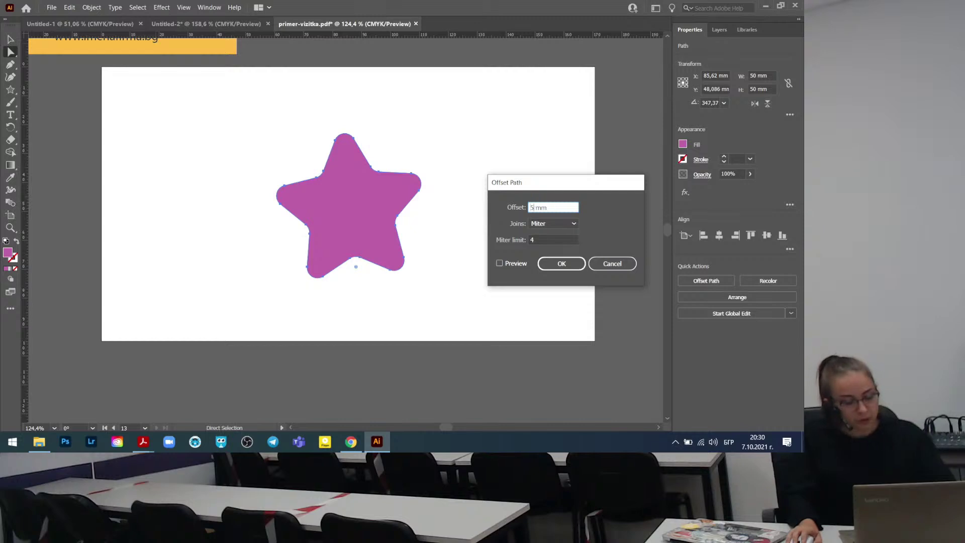
pyautogui.press('Tab')
pyautogui.click(500, 263)
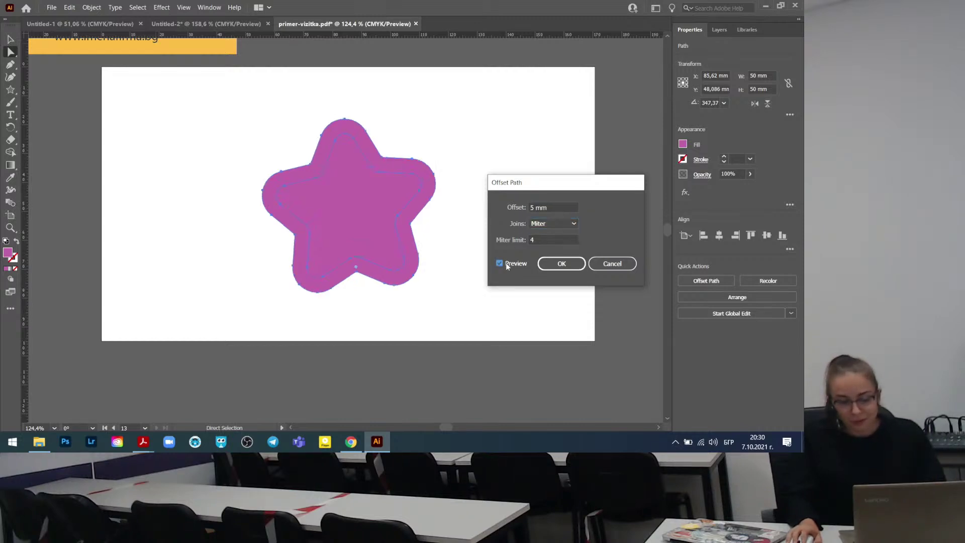
# Preview offsets between 3 and 6 mm around the star and apply the path offset at 5 mm.
pyautogui.click(537, 207)
pyautogui.press('Down')
pyautogui.press('Down')
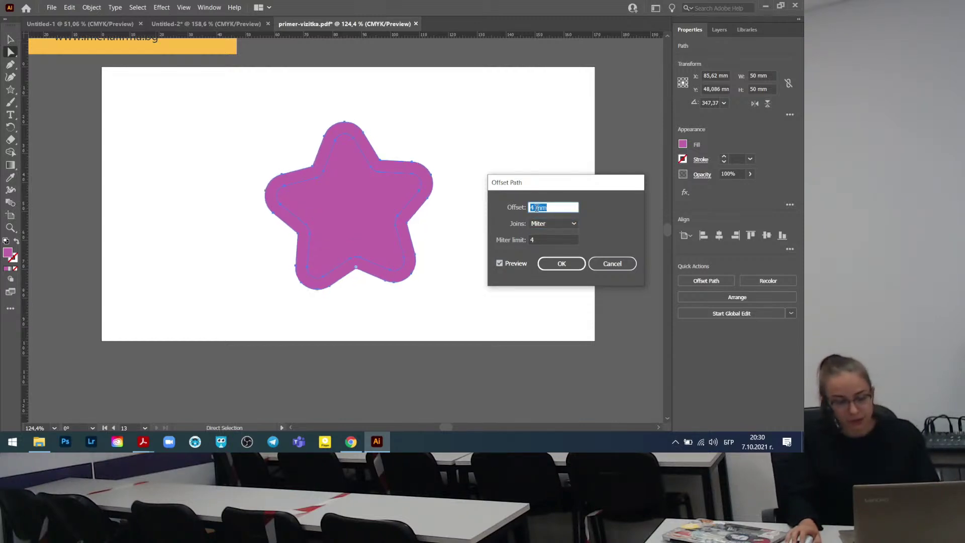
pyautogui.press('Up')
pyautogui.press('Up')
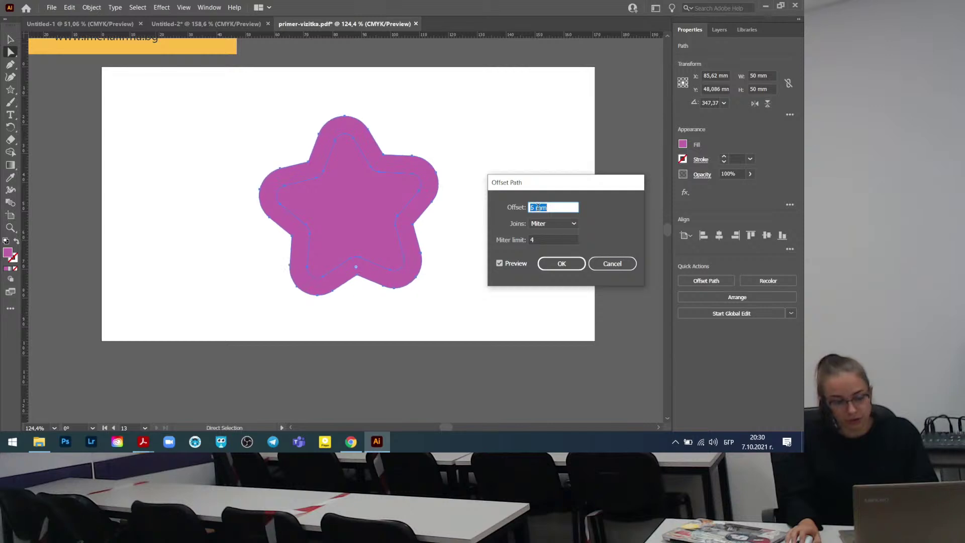
pyautogui.press('Down')
pyautogui.press('Down')
pyautogui.press('Down')
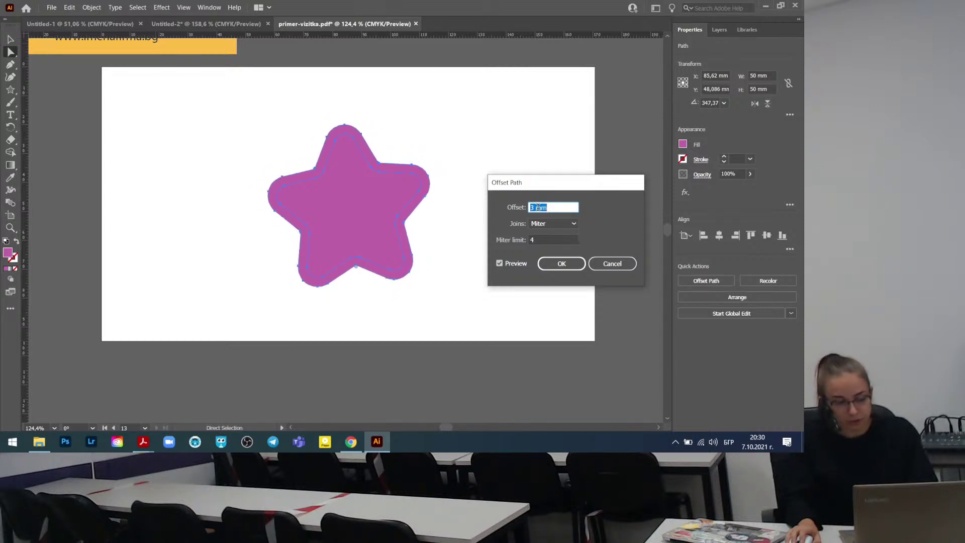
pyautogui.press('Up')
pyautogui.press('Up')
pyautogui.press('Up')
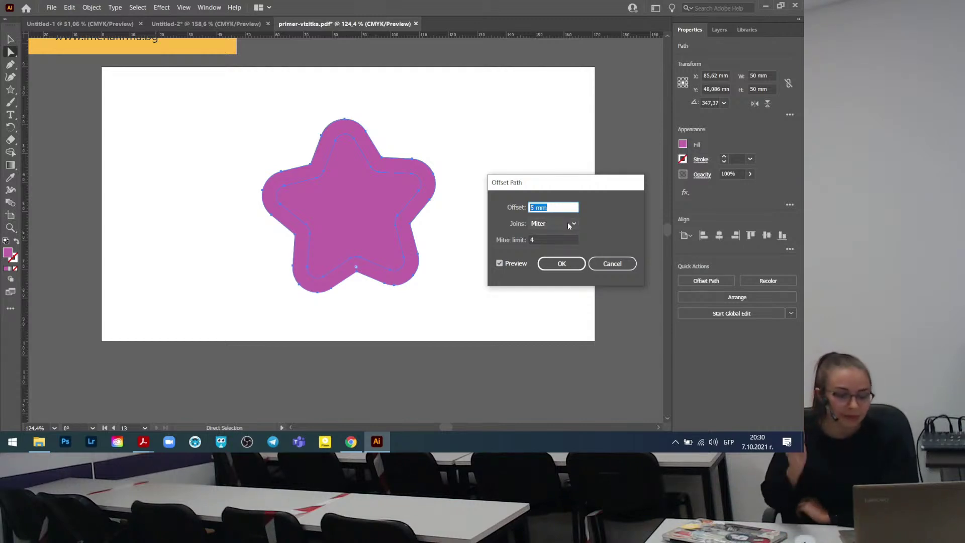
pyautogui.click(562, 264)
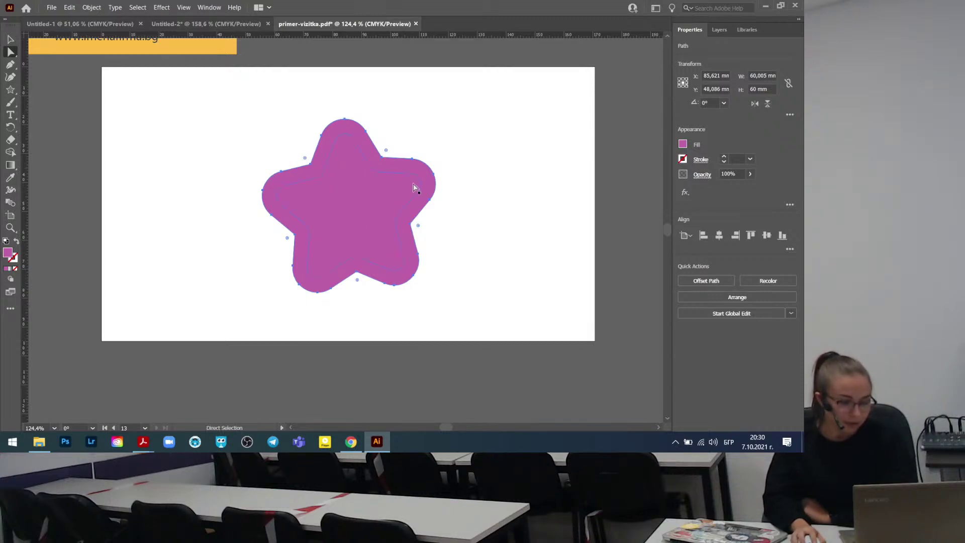
# Compare the original and offset star contours by switching between Outline and normal preview, finishing in normal preview.
pyautogui.click(465, 227)
pyautogui.hotkey('ctrl', 'y')
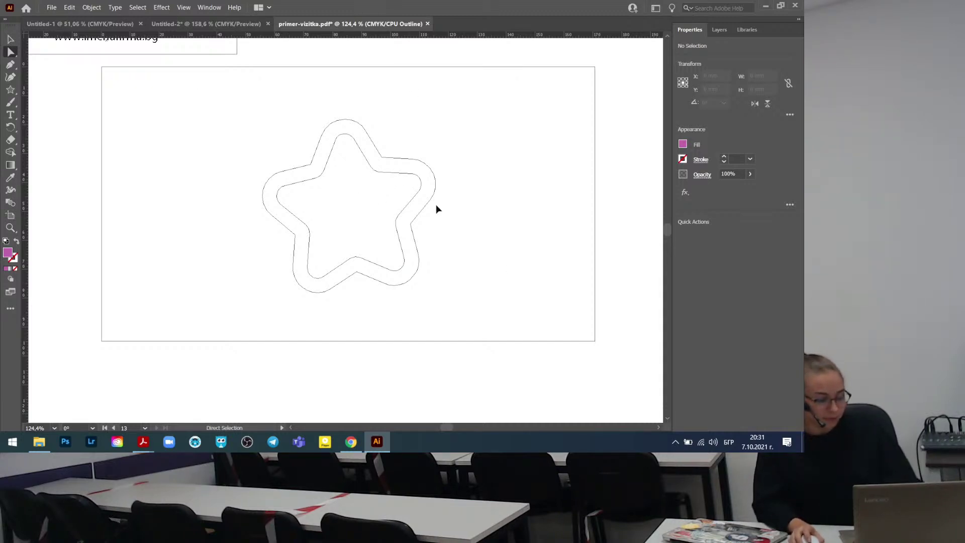
pyautogui.hotkey('ctrl', 'y')
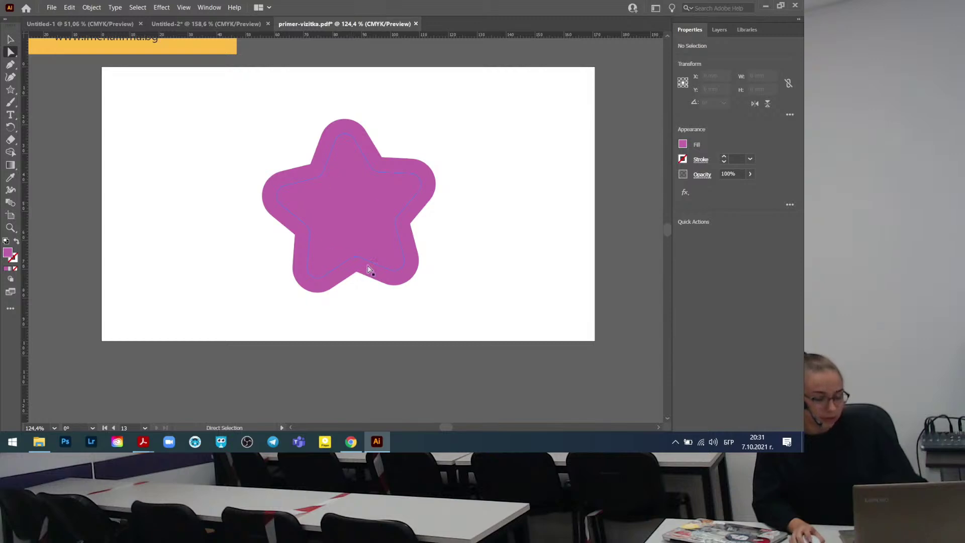
pyautogui.click(184, 7)
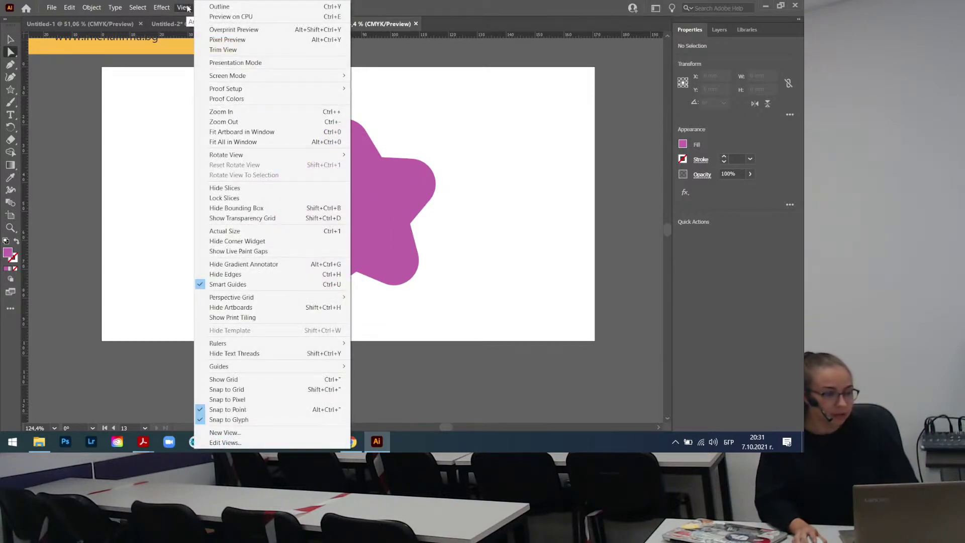
pyautogui.click(227, 7)
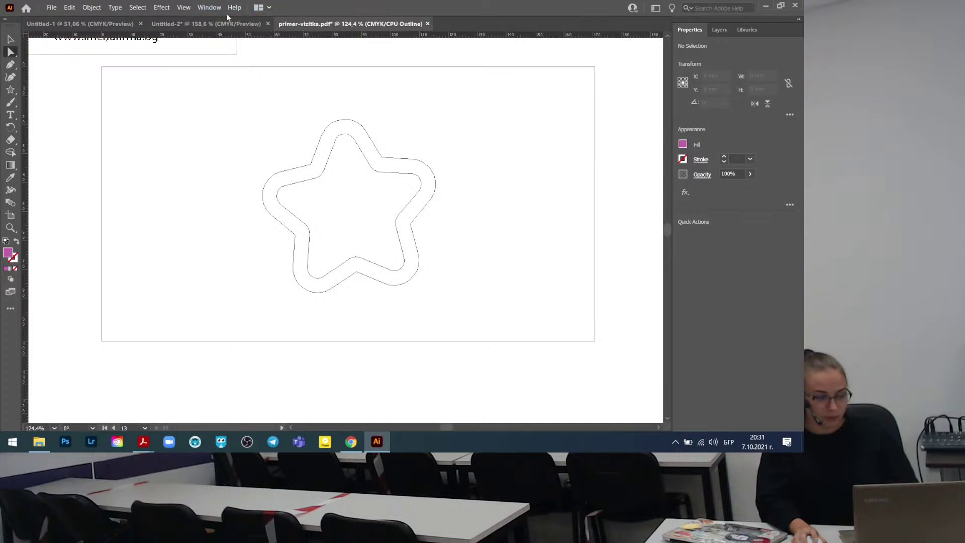
pyautogui.click(184, 7)
pyautogui.click(225, 17)
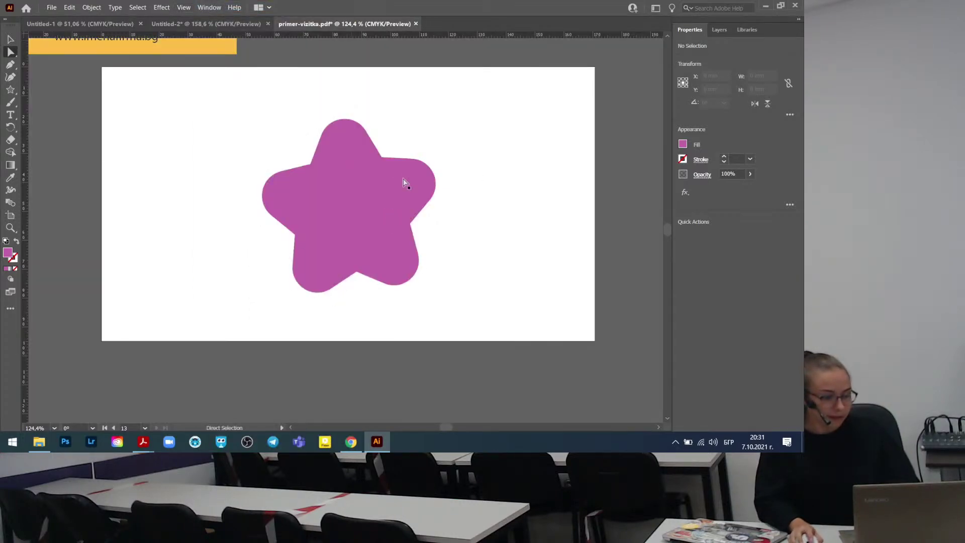
pyautogui.hotkey('ctrl', 'y')
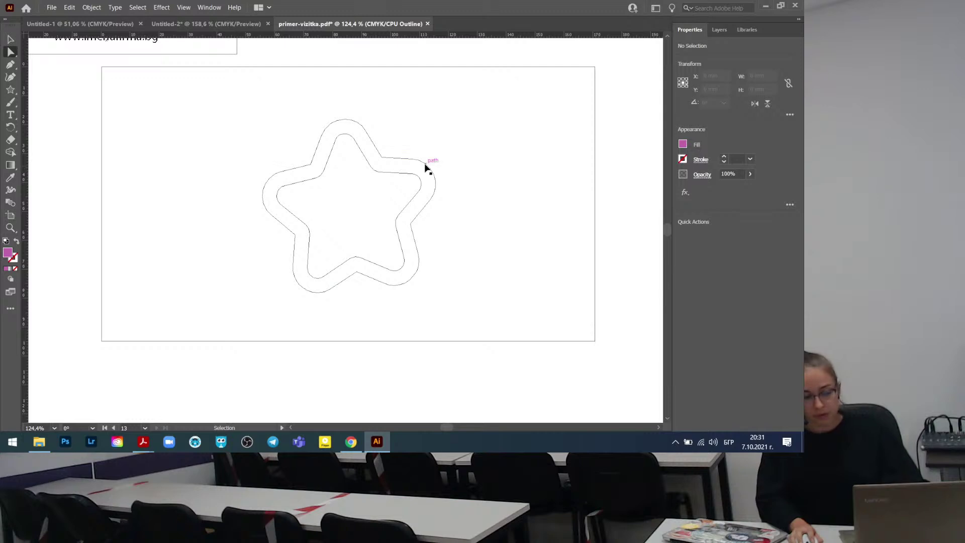
pyautogui.hotkey('ctrl', 'y')
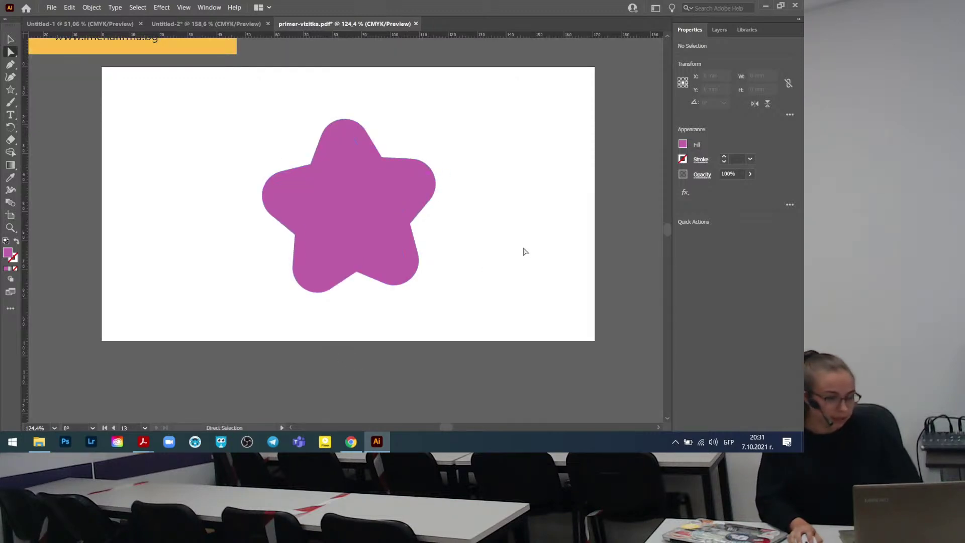
# Delete the existing Layer 2 and add a new empty layer above Layer 1.
pyautogui.click(385, 197)
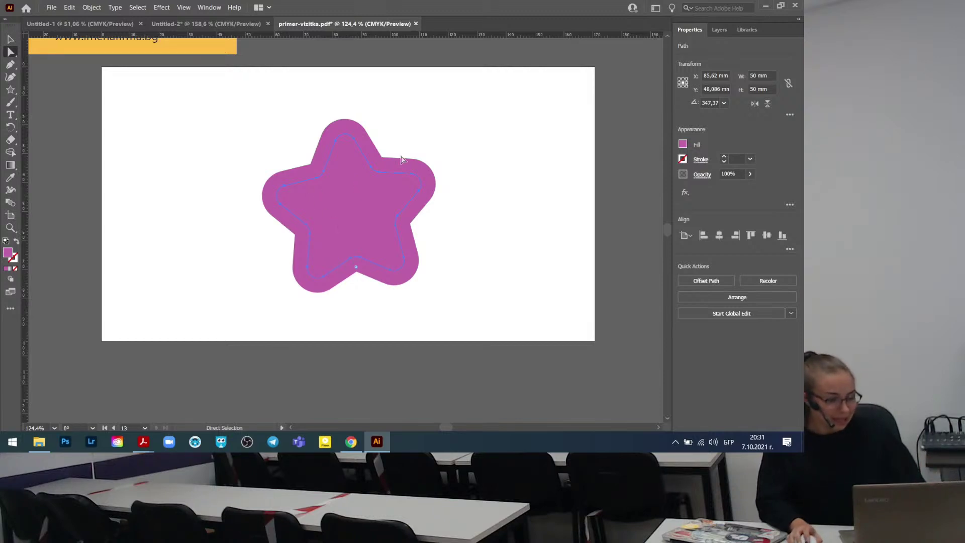
pyautogui.click(719, 31)
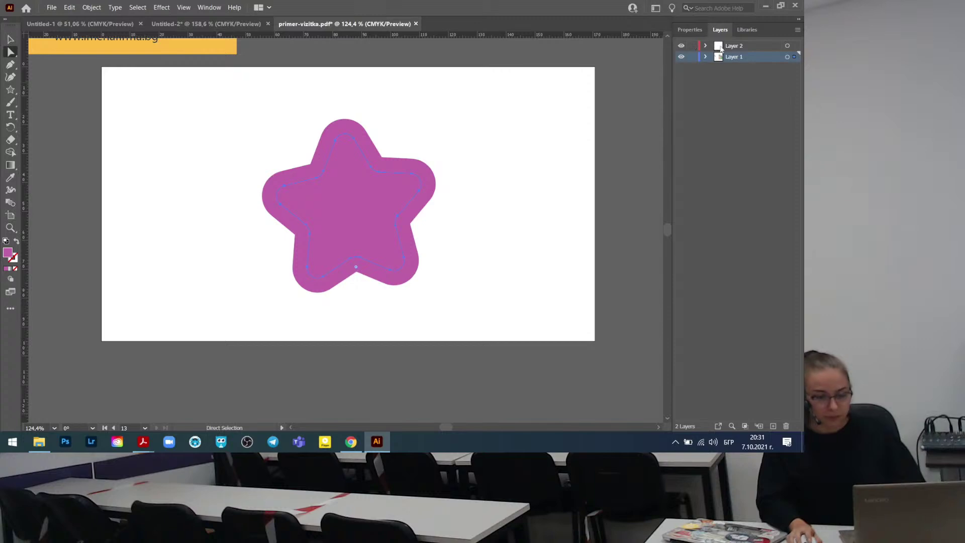
pyautogui.click(748, 46)
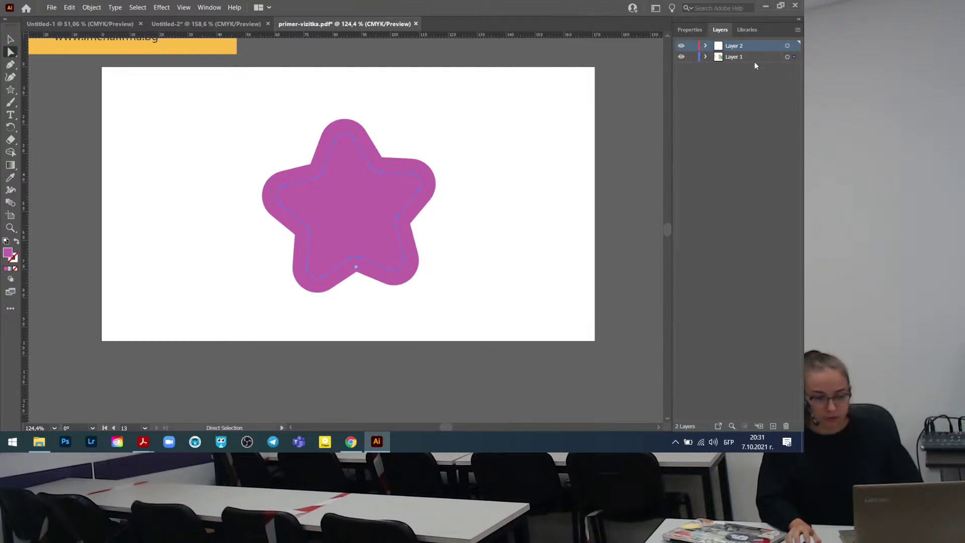
pyautogui.click(786, 426)
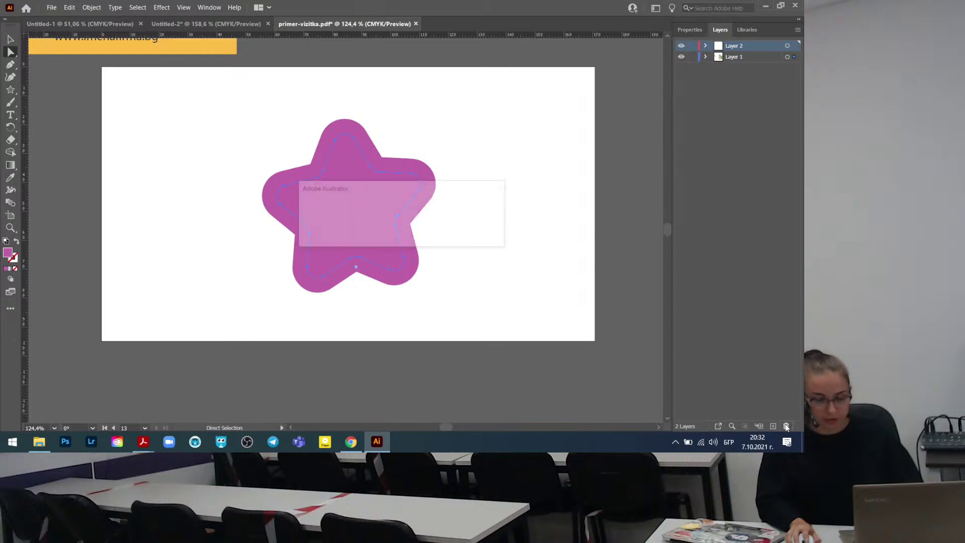
pyautogui.click(446, 236)
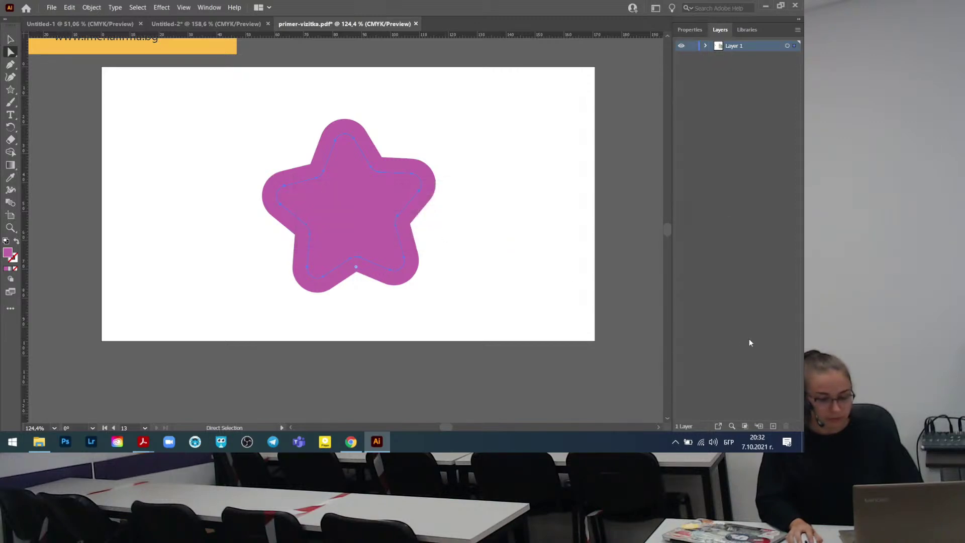
pyautogui.click(774, 427)
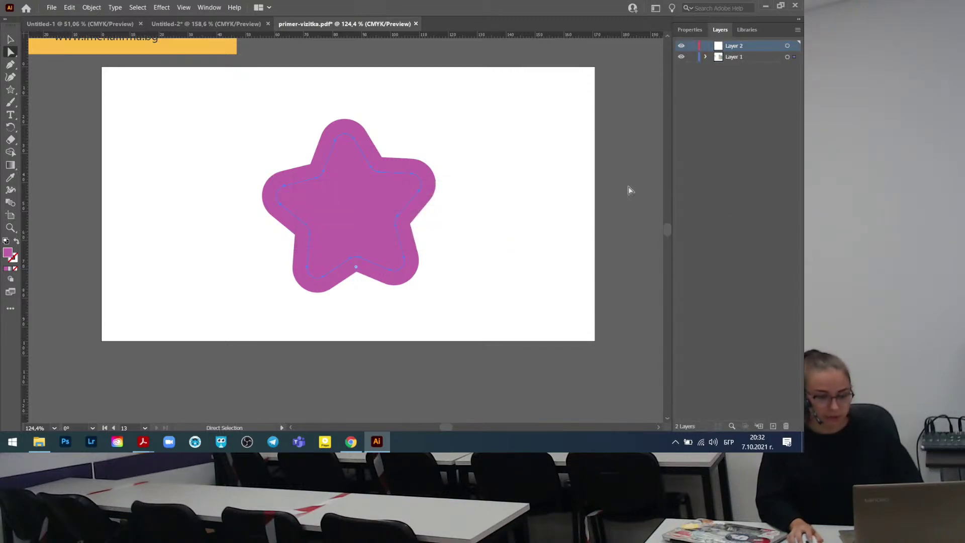
# Cut the inner 50 mm star from Layer 1, leaving the offset star there.
pyautogui.click(754, 59)
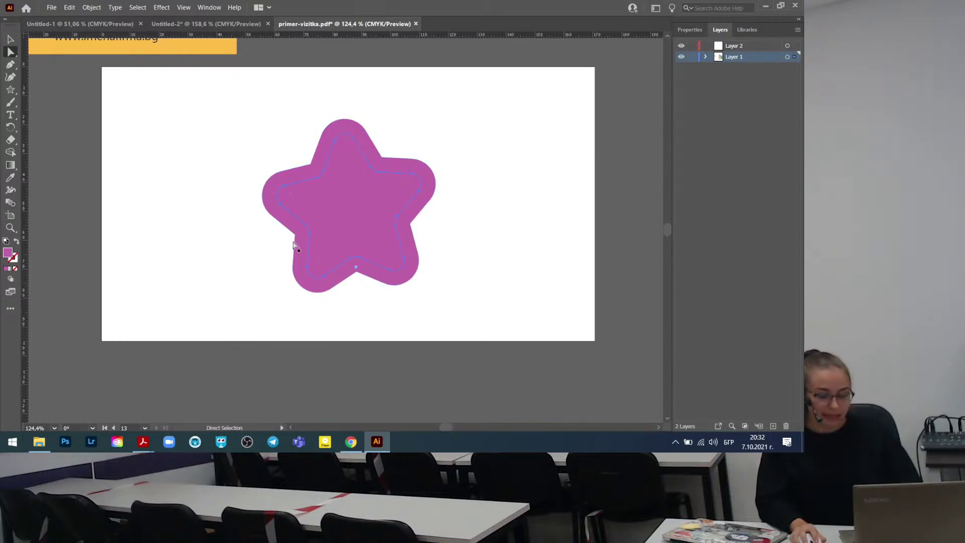
pyautogui.press('v')
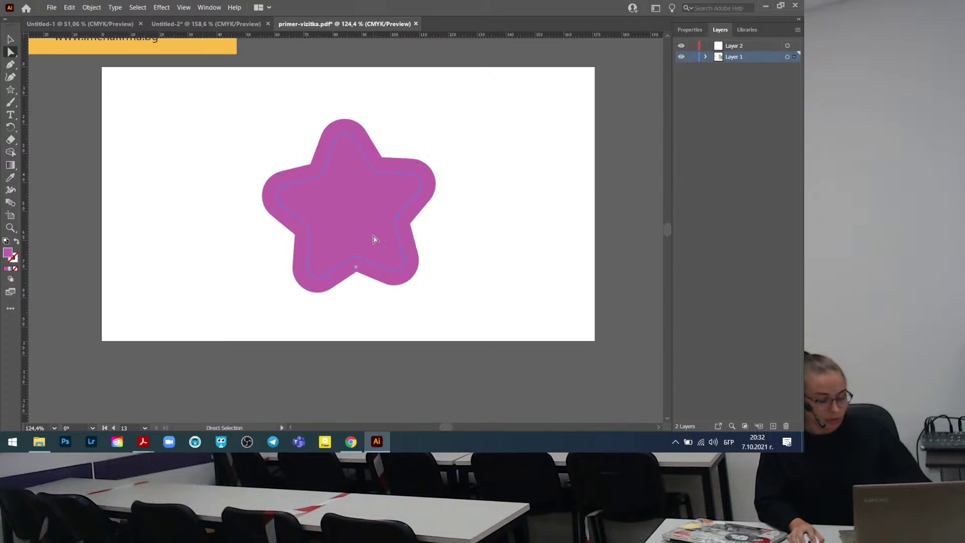
pyautogui.press('a')
pyautogui.hotkey('ctrl', 'shift', 'a')
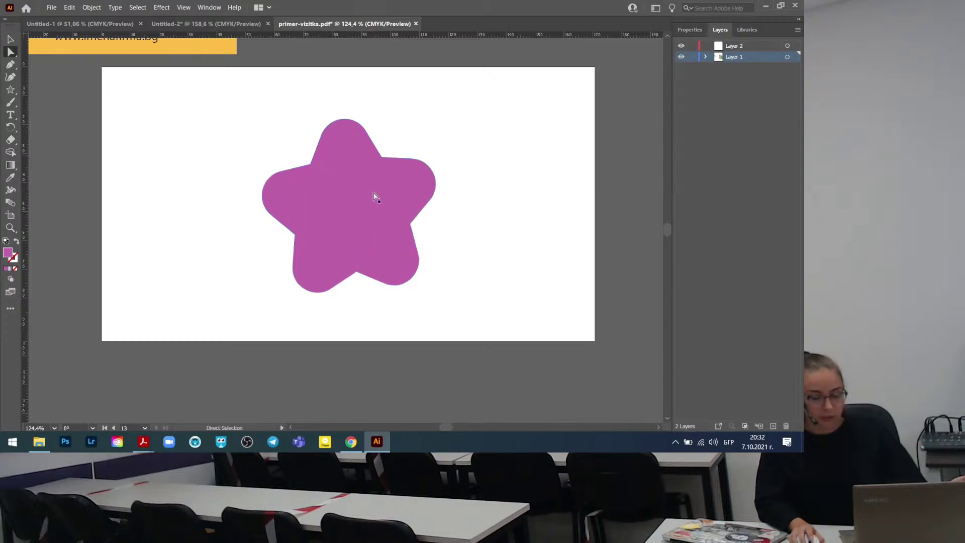
pyautogui.rightClick(374, 195)
pyautogui.click(294, 124)
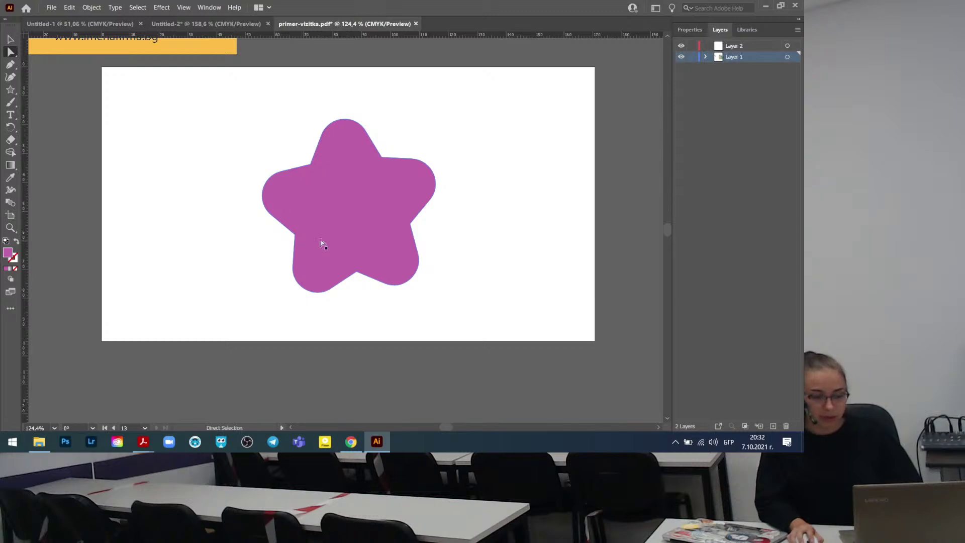
# Paste the cut inner star onto Layer 2 with Paste in Place.
pyautogui.click(735, 48)
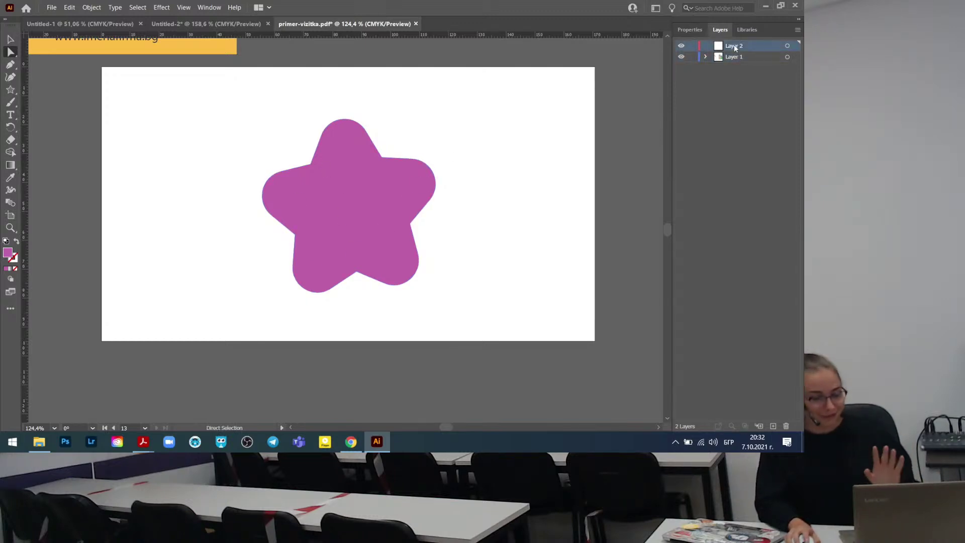
pyautogui.press('ctrl')
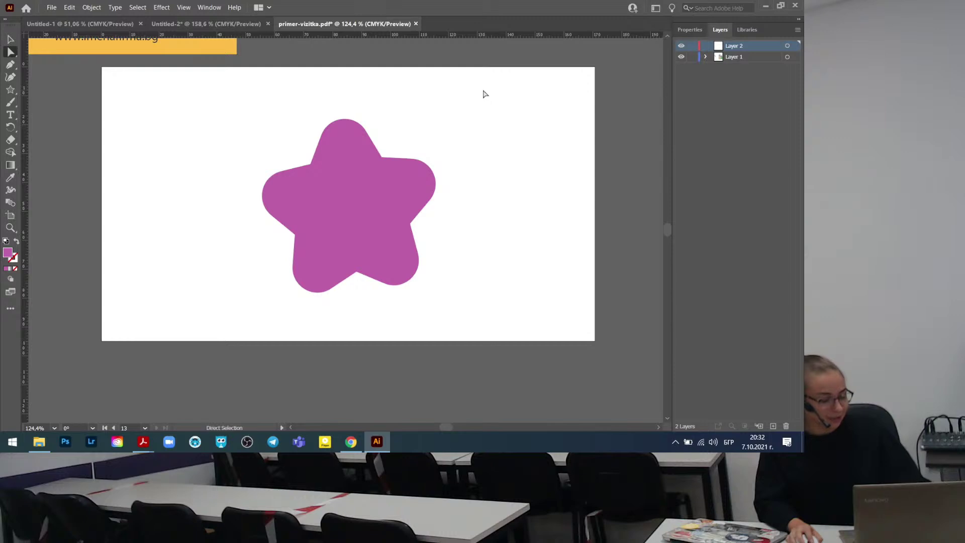
pyautogui.hotkey('ctrl', 'f')
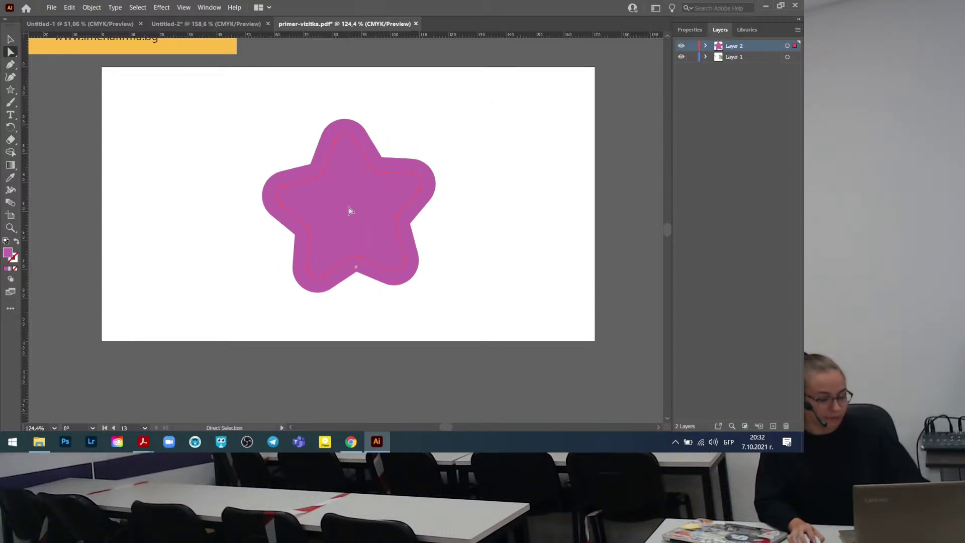
pyautogui.hotkey('ctrl', 'z')
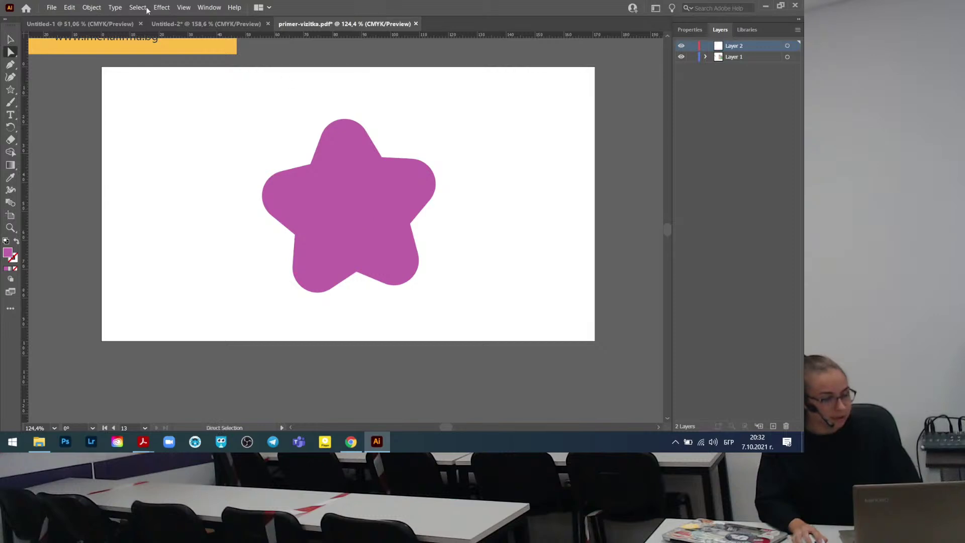
pyautogui.click(66, 8)
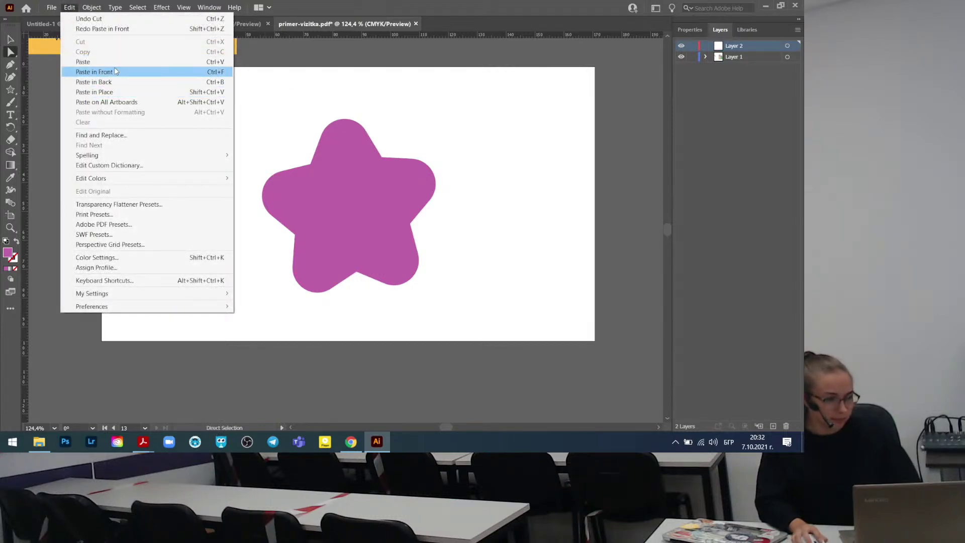
pyautogui.click(106, 92)
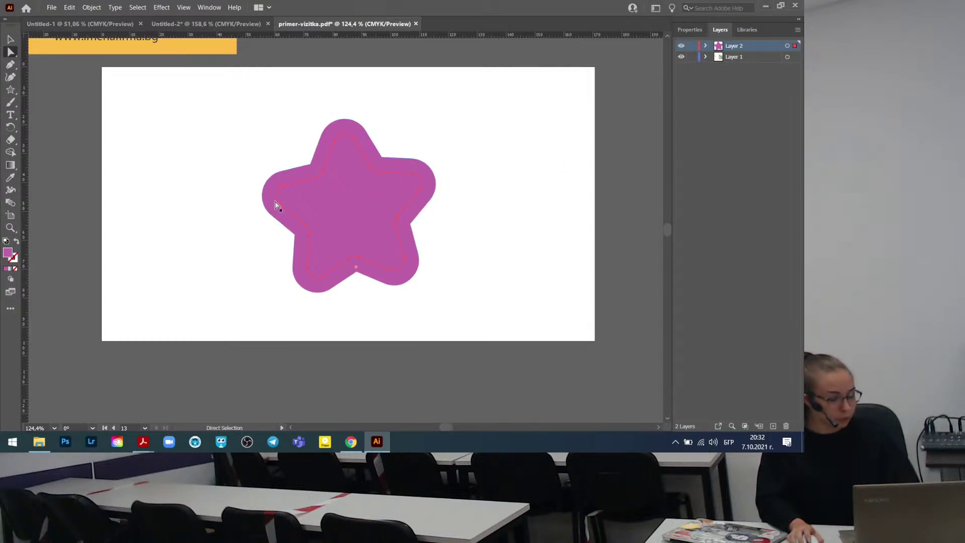
# Change the fill of both the inner and the offset star to light blue.
pyautogui.press('z')
pyautogui.moveTo(273, 127); pyautogui.dragTo(317, 157)
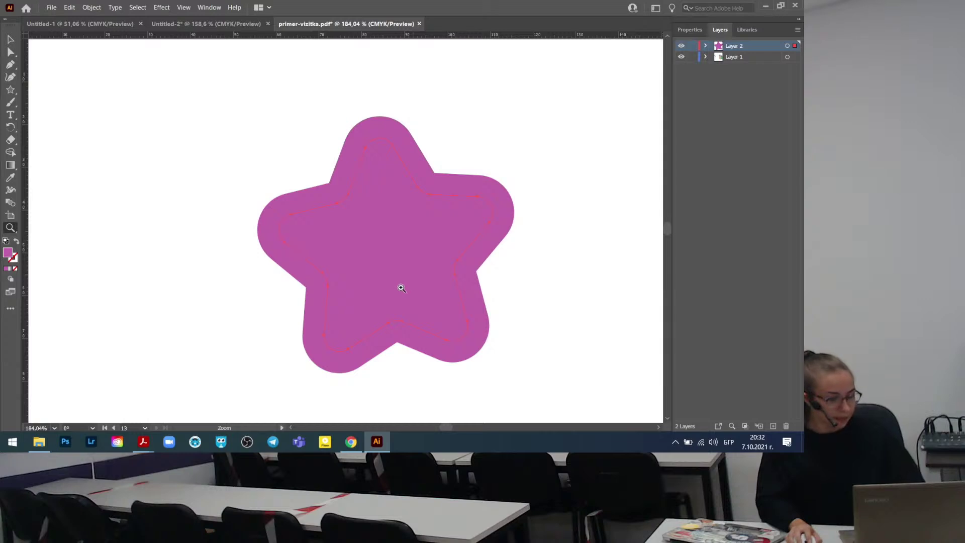
pyautogui.press('a')
pyautogui.click(367, 214)
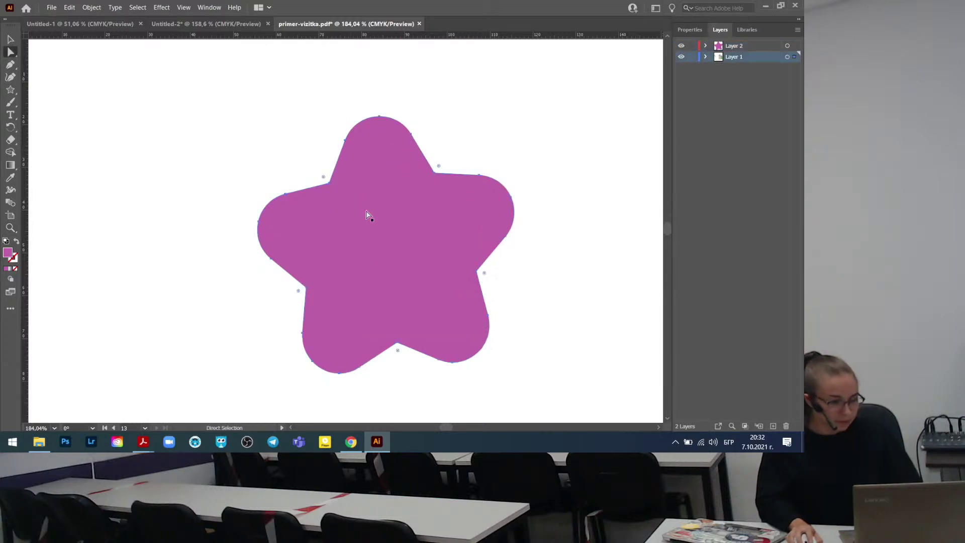
pyautogui.click(373, 232)
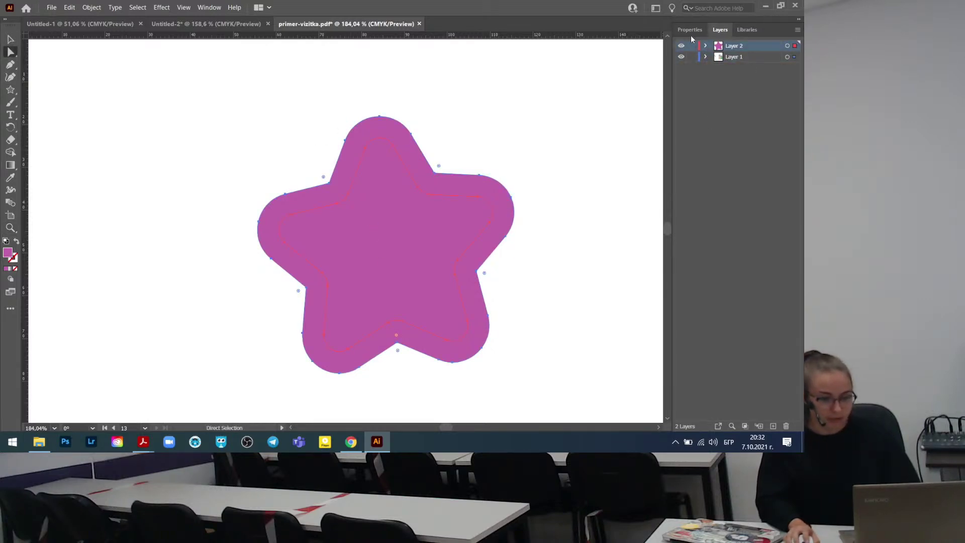
pyautogui.doubleClick(8, 253)
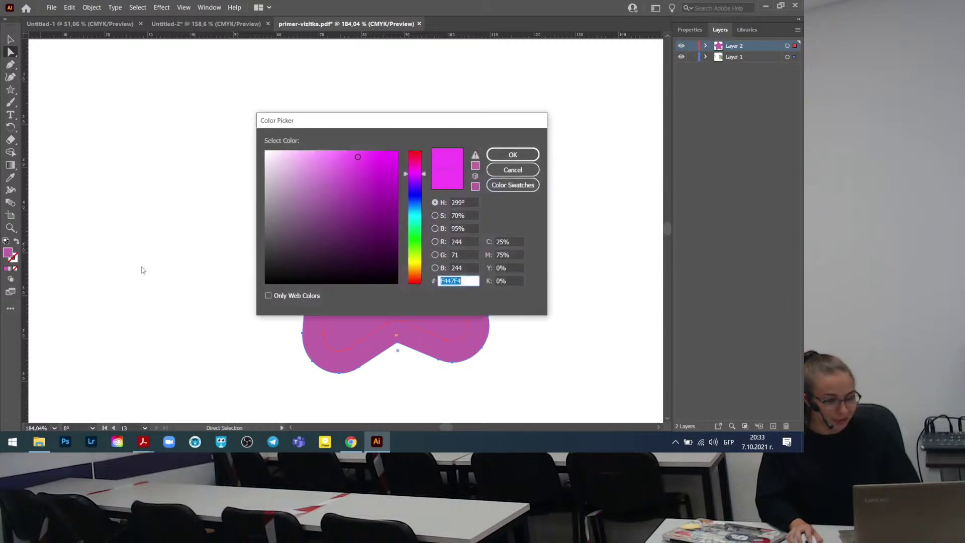
pyautogui.moveTo(416, 205)
pyautogui.mouseDown()
pyautogui.moveTo(412, 219)
pyautogui.moveTo(413, 208)
pyautogui.mouseUp()
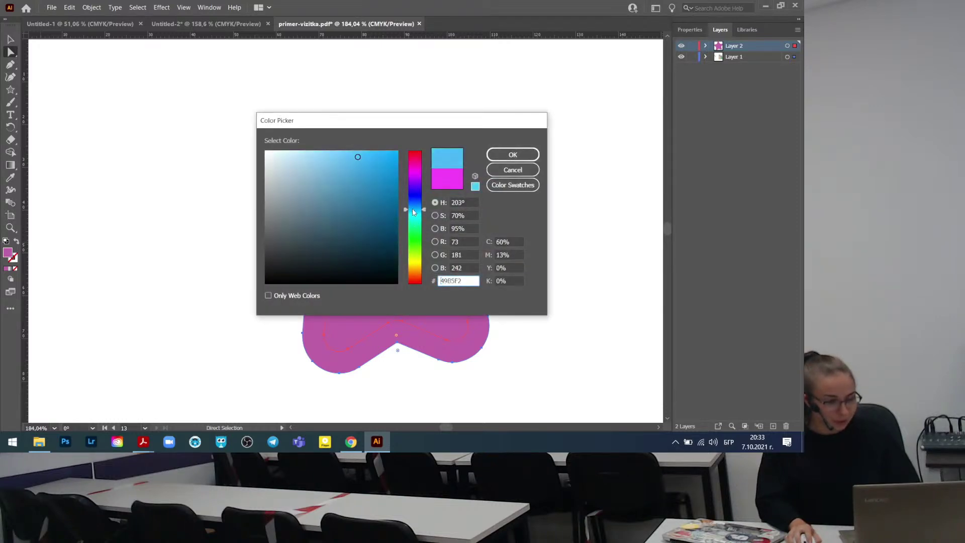
pyautogui.moveTo(323, 154); pyautogui.dragTo(342, 160)
pyautogui.click(513, 155)
pyautogui.click(571, 207)
# Select the inner star on Layer 2 and display the document's Swatches, enlarged beside the artwork.
pyautogui.click(371, 258)
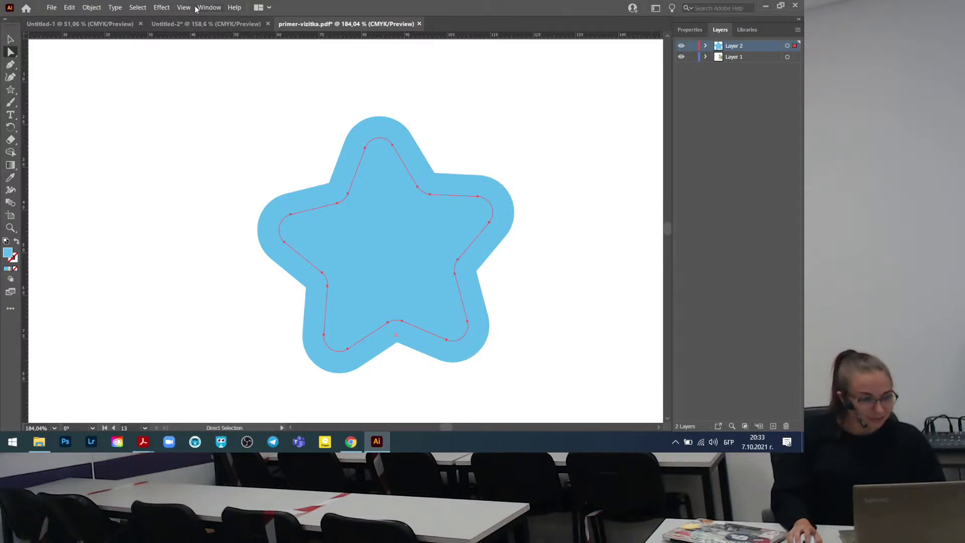
pyautogui.click(51, 7)
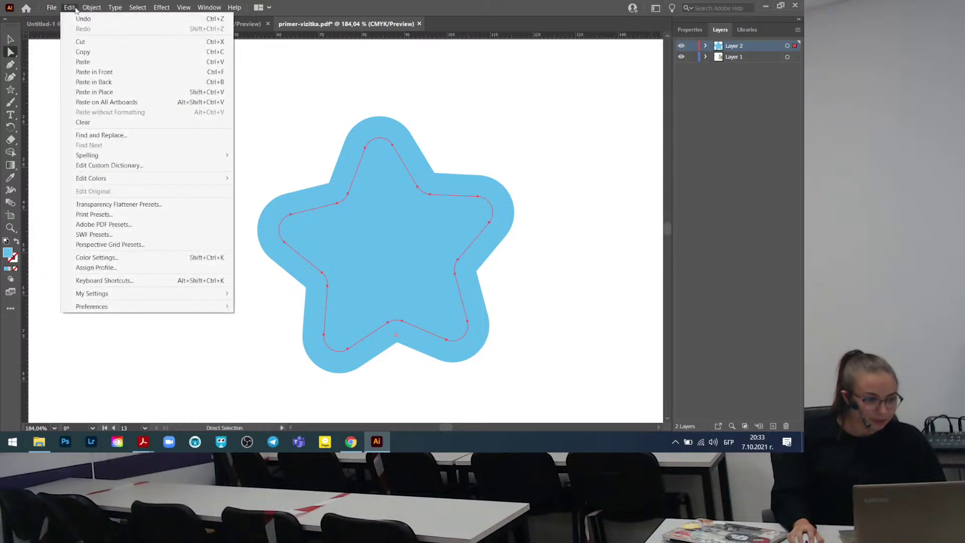
pyautogui.moveTo(184, 7)
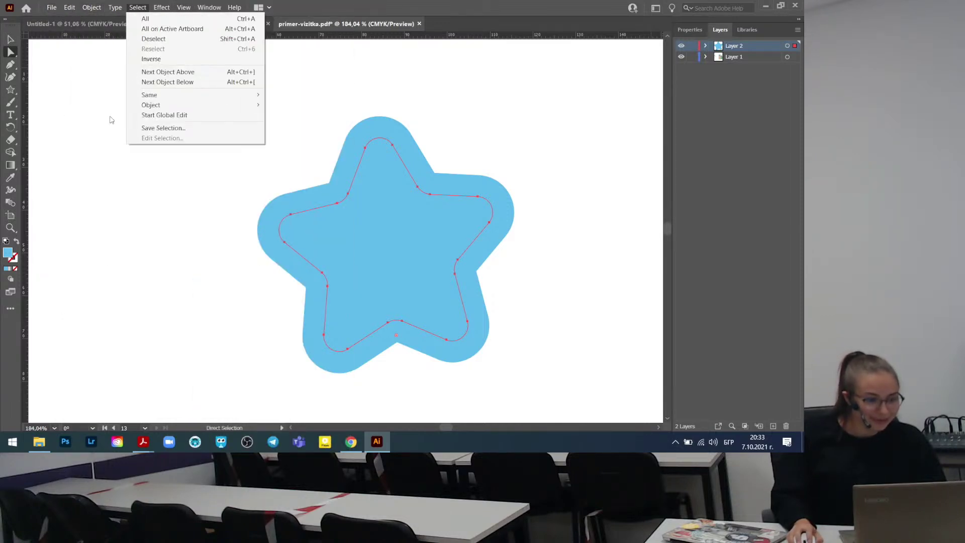
pyautogui.click(111, 121)
pyautogui.click(360, 237)
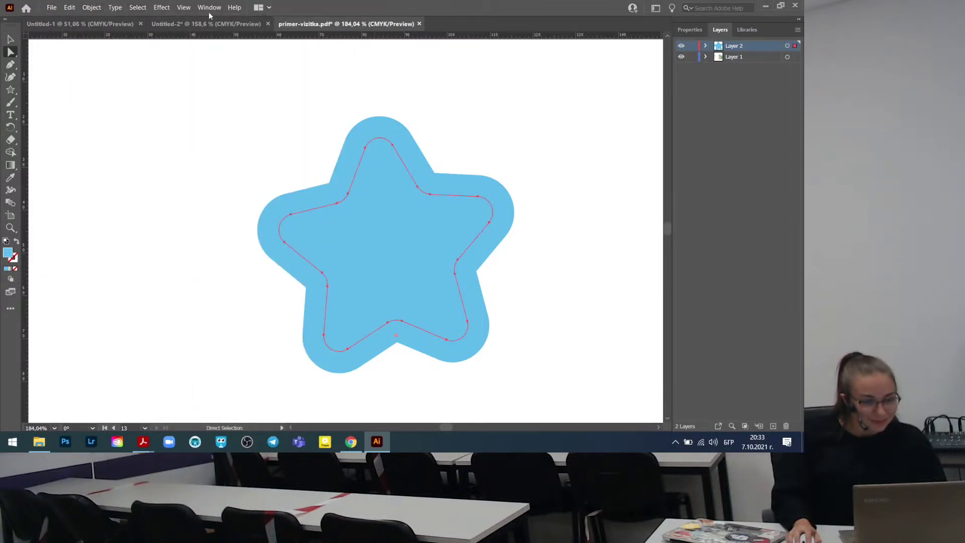
pyautogui.click(209, 10)
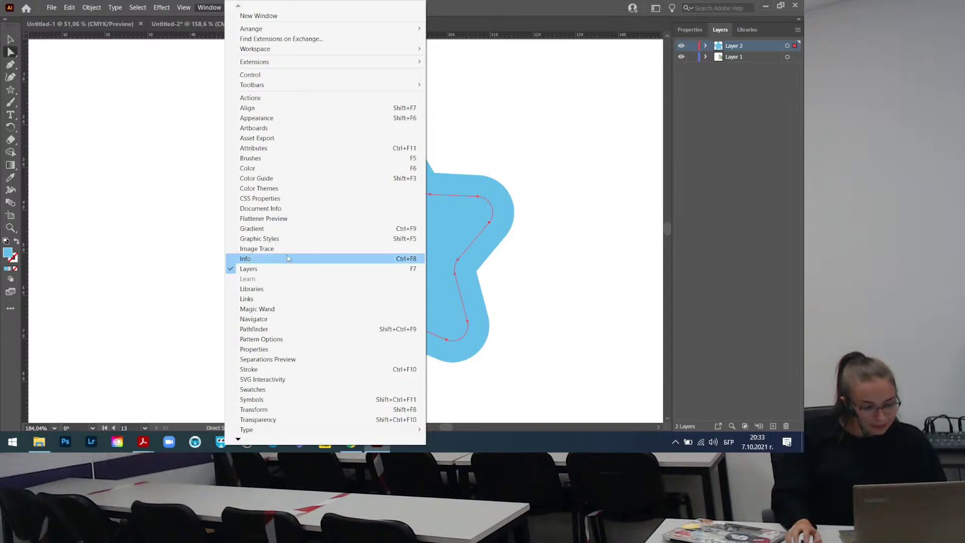
pyautogui.click(252, 391)
pyautogui.moveTo(512, 101); pyautogui.dragTo(619, 107)
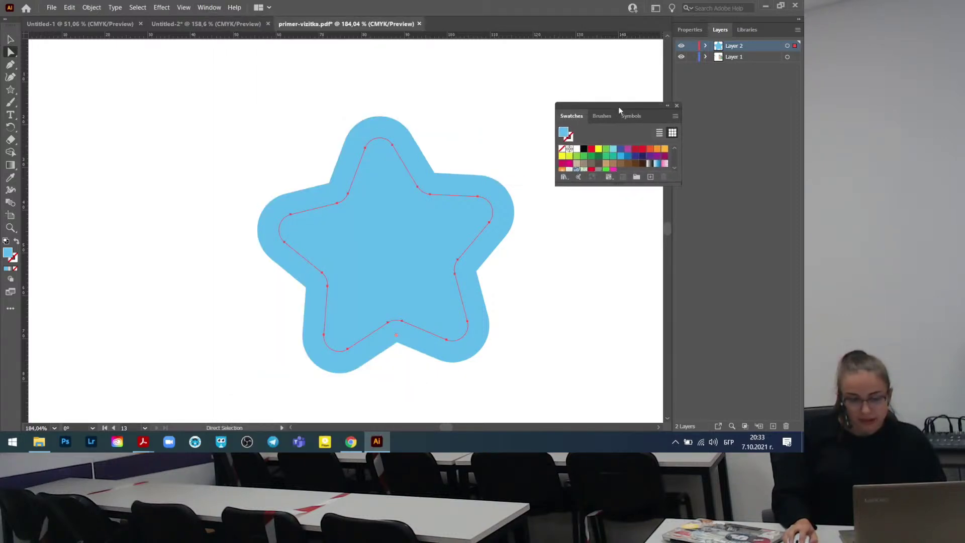
pyautogui.moveTo(622, 185); pyautogui.dragTo(623, 363)
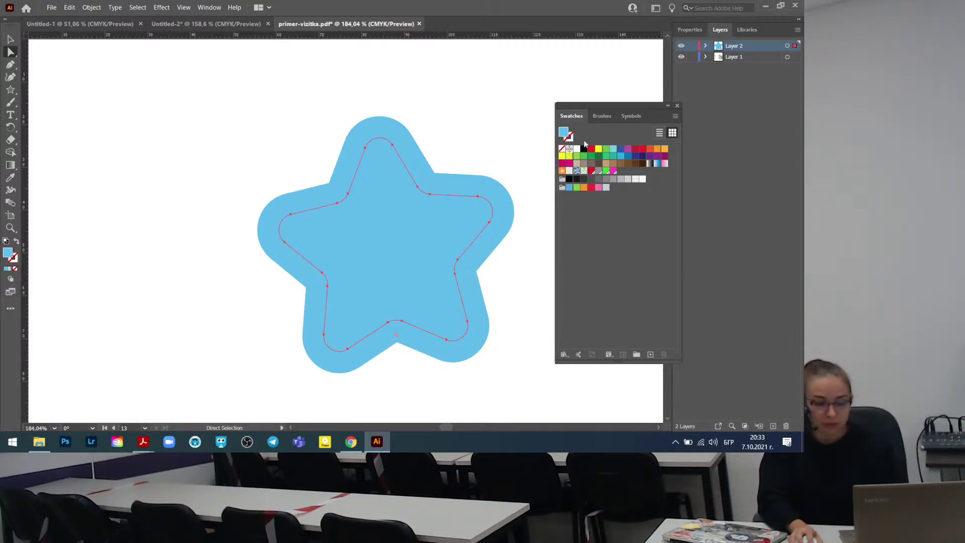
# Load the PANTONE+ Solid Coated color book and enlarge its swatch list beside the star.
pyautogui.click(564, 355)
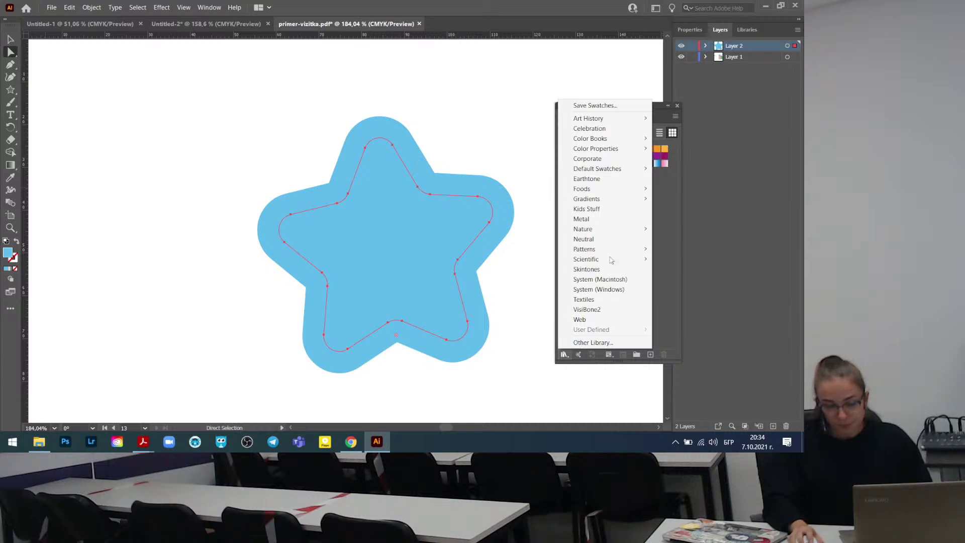
pyautogui.moveTo(613, 141)
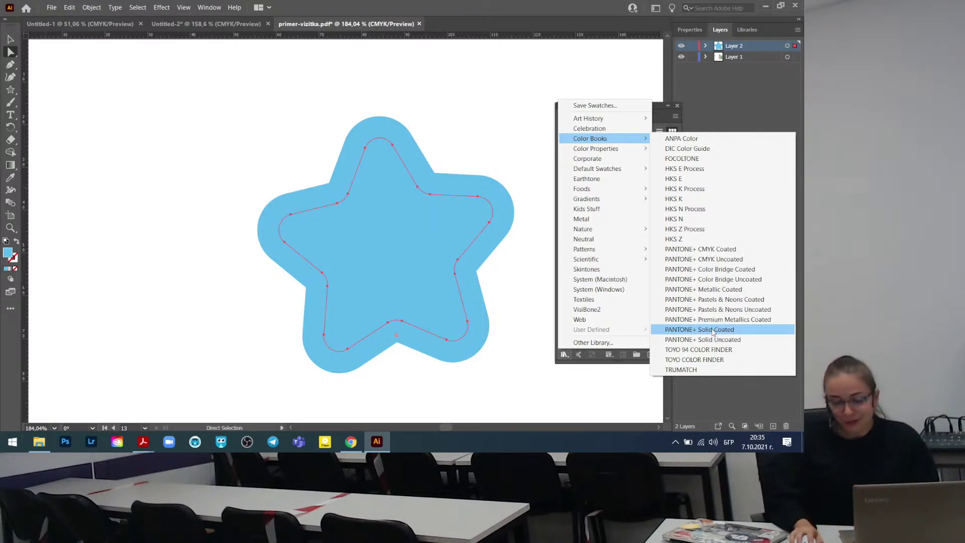
pyautogui.click(713, 332)
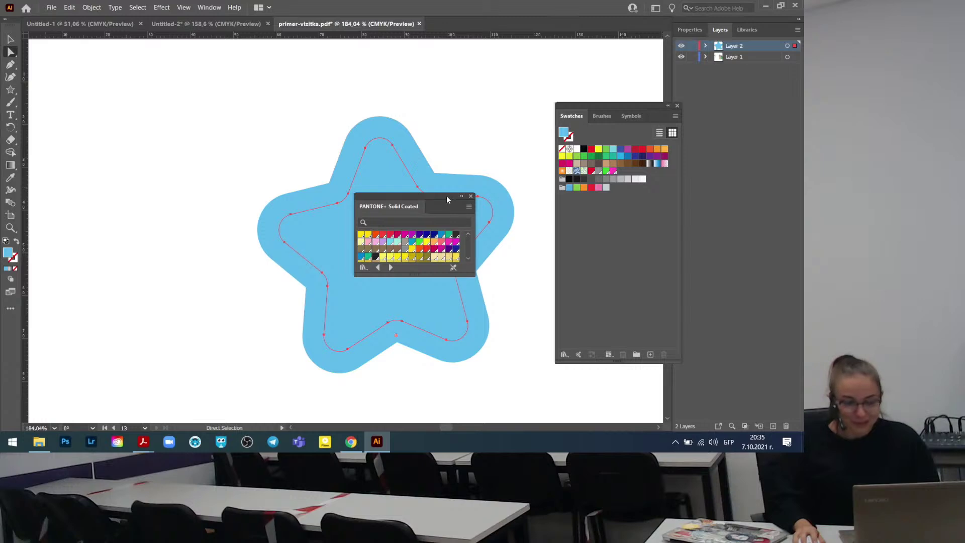
pyautogui.moveTo(446, 196); pyautogui.dragTo(631, 209)
pyautogui.moveTo(600, 290); pyautogui.dragTo(599, 416)
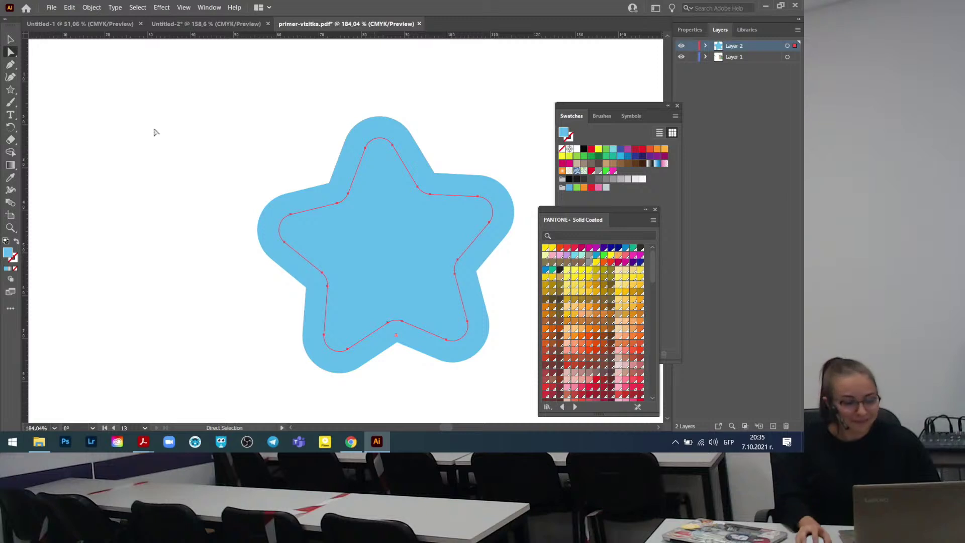
# Remove the inner star's fill and give its contour a PANTONE Rubine Red stroke from the color book.
pyautogui.click(17, 241)
pyautogui.click(14, 258)
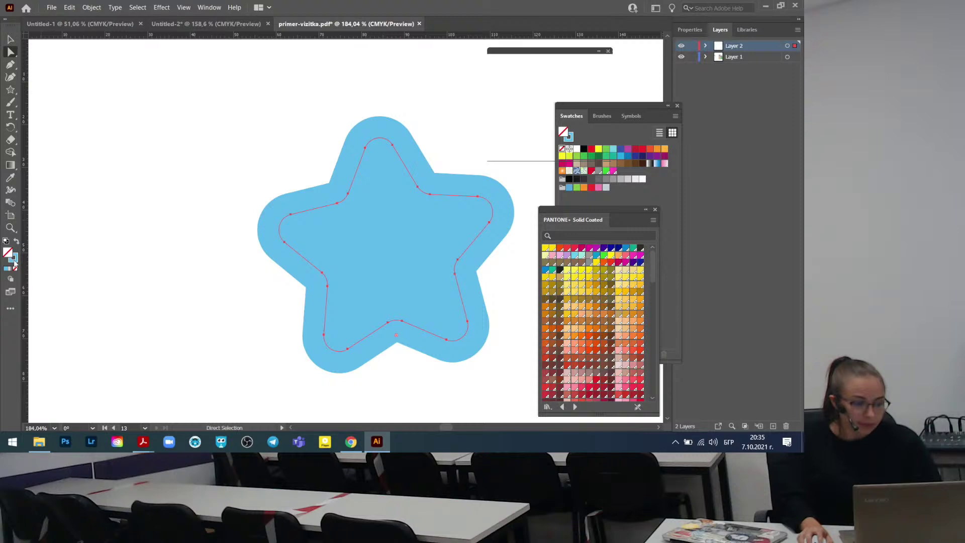
pyautogui.moveTo(512, 59); pyautogui.dragTo(755, 87)
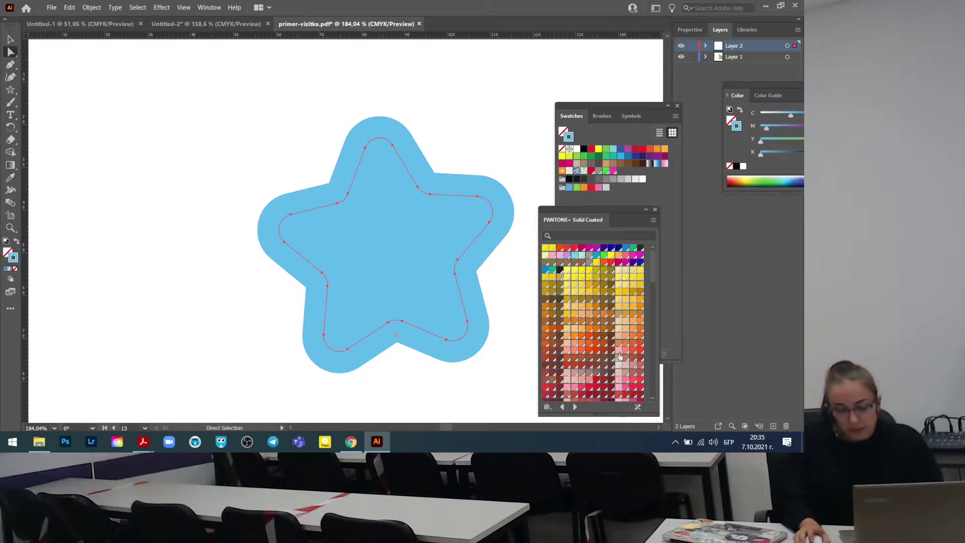
pyautogui.click(582, 250)
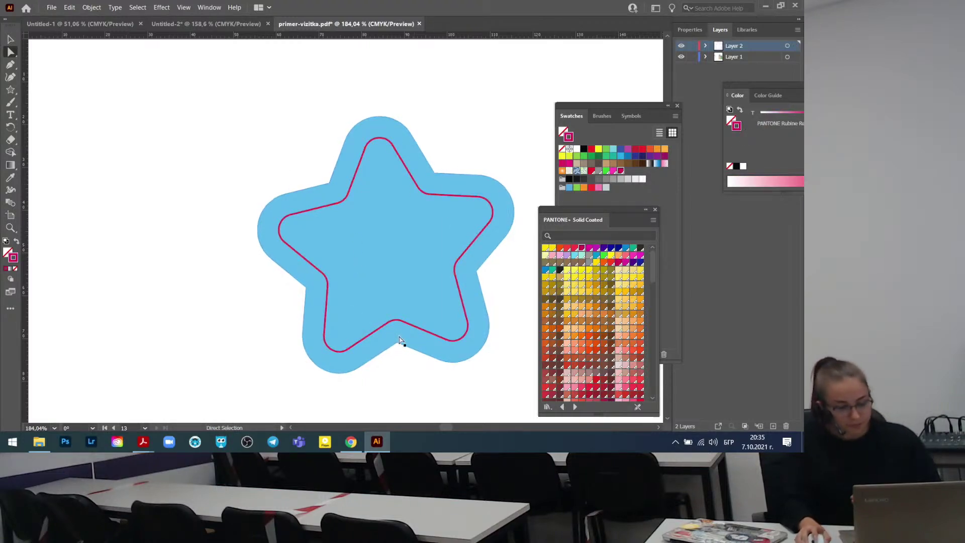
# Select the inner star's contour and move the PANTONE+ Solid Coated color book clear of the document's swatches.
pyautogui.press('v')
pyautogui.click(253, 166)
pyautogui.moveTo(257, 149); pyautogui.dragTo(164, 139)
pyautogui.click(307, 136)
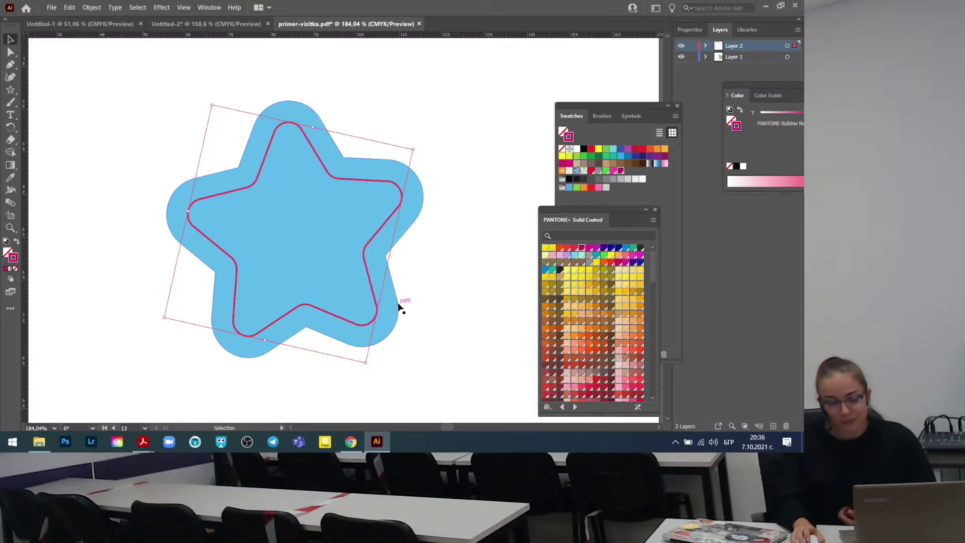
pyautogui.click(421, 299)
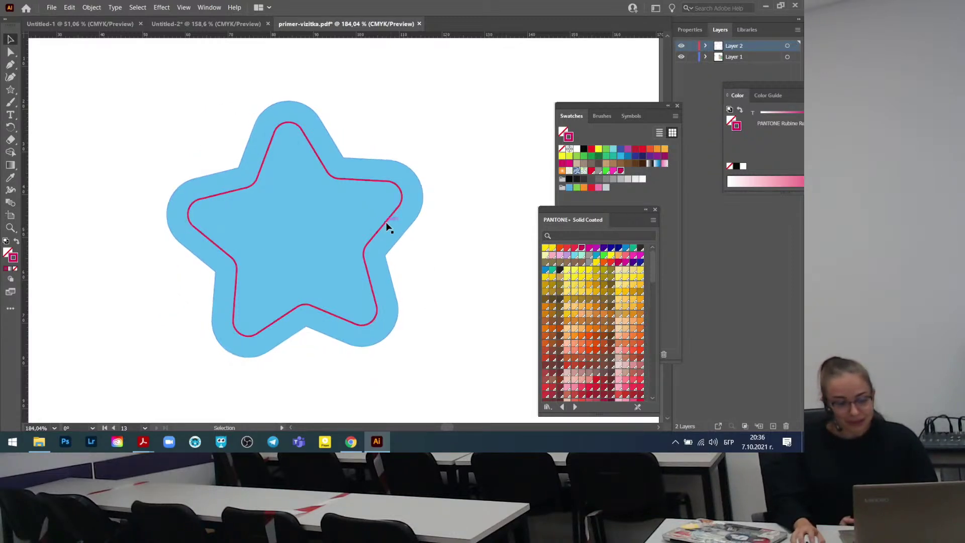
pyautogui.click(385, 221)
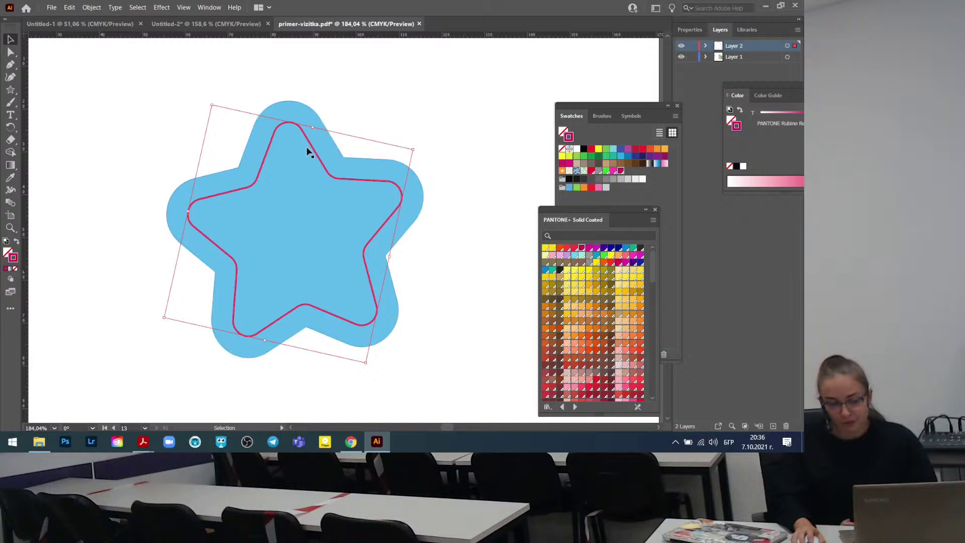
pyautogui.click(621, 170)
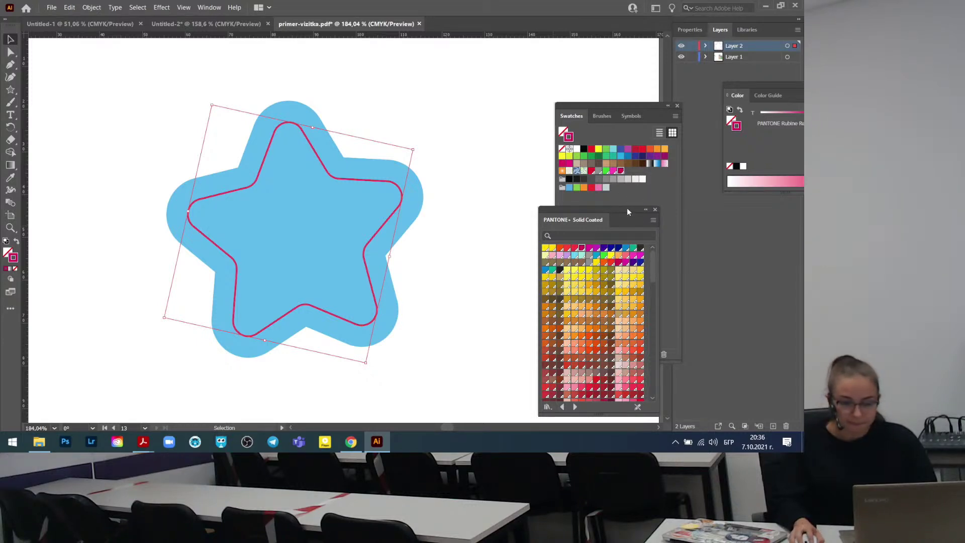
pyautogui.moveTo(627, 212); pyautogui.dragTo(124, 48)
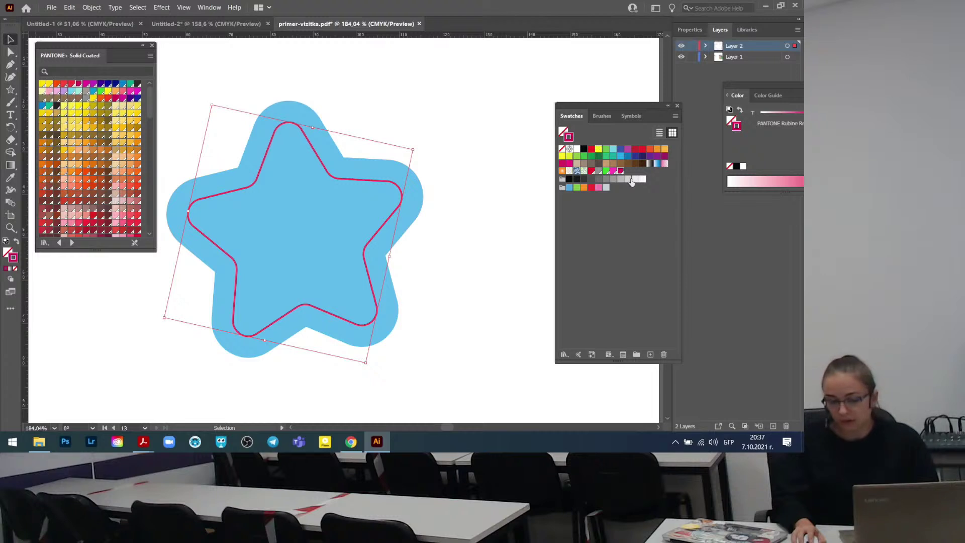
pyautogui.click(413, 186)
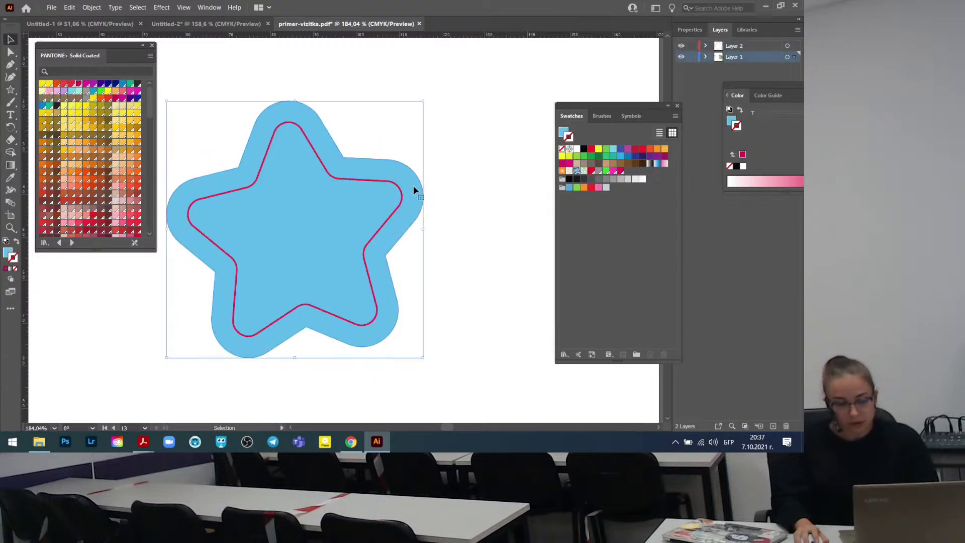
pyautogui.click(376, 181)
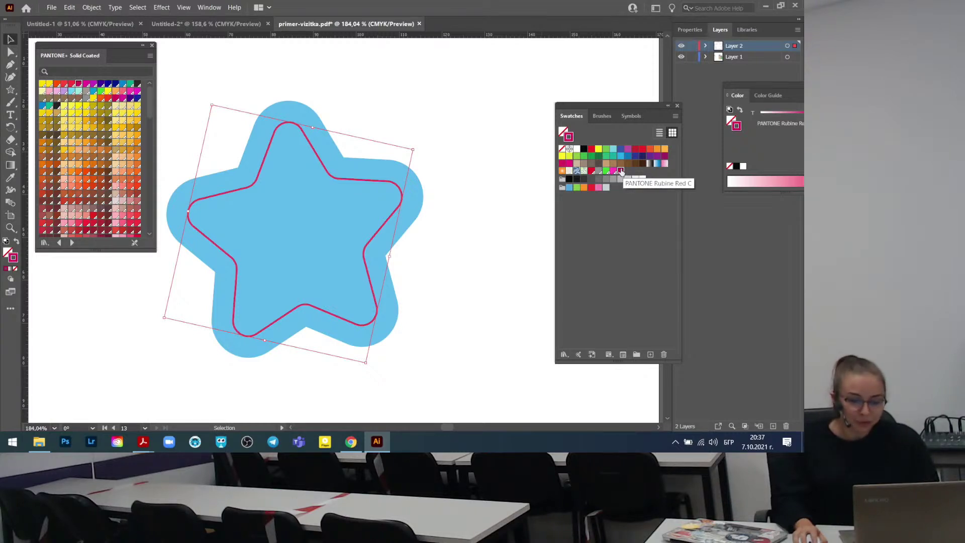
# Edit the PANTONE Rubine Red C swatch to use the CMYK color mode with the Spot Color type.
pyautogui.doubleClick(621, 171)
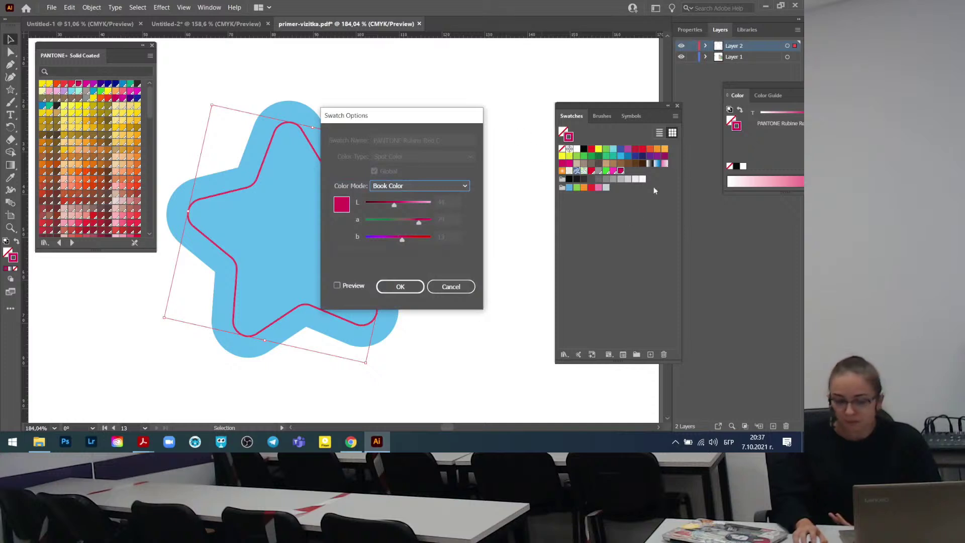
pyautogui.moveTo(439, 126); pyautogui.dragTo(590, 184)
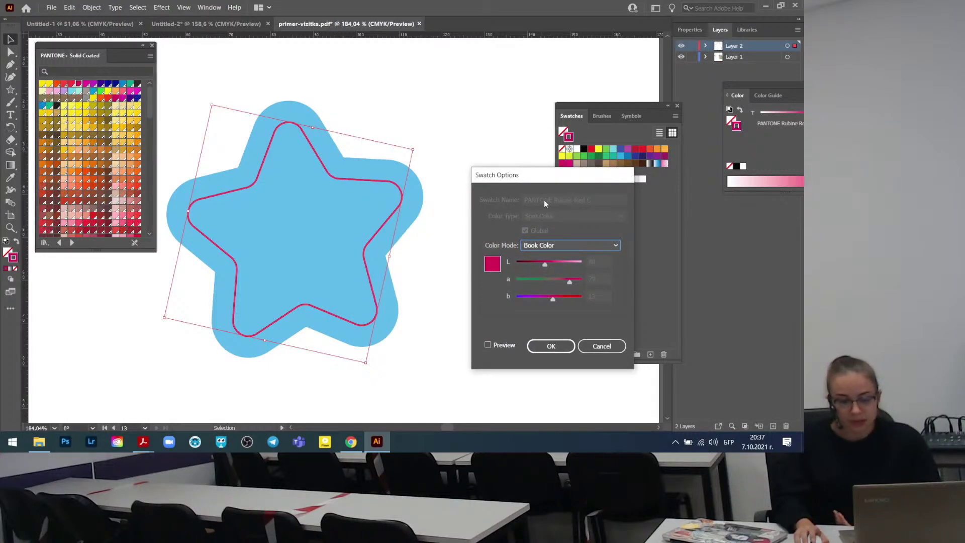
pyautogui.click(553, 245)
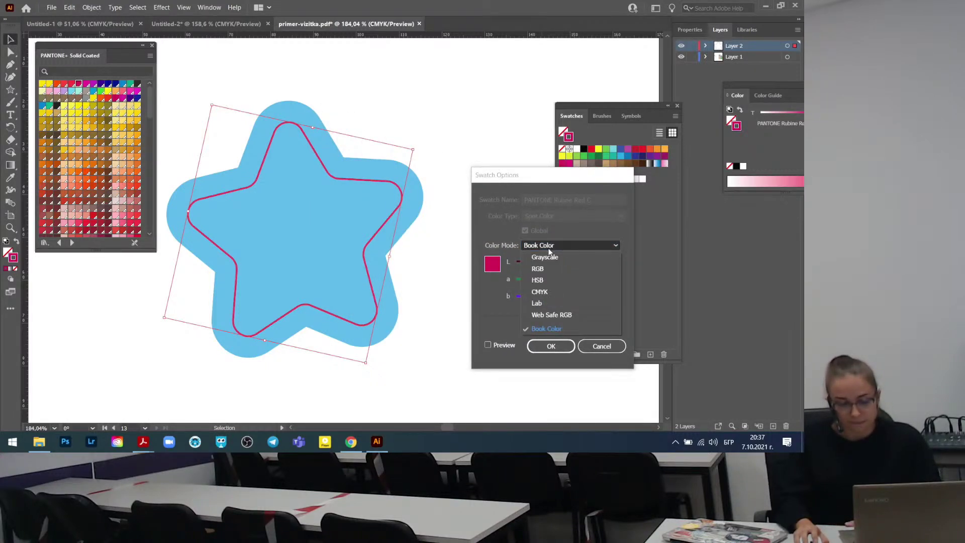
pyautogui.click(549, 290)
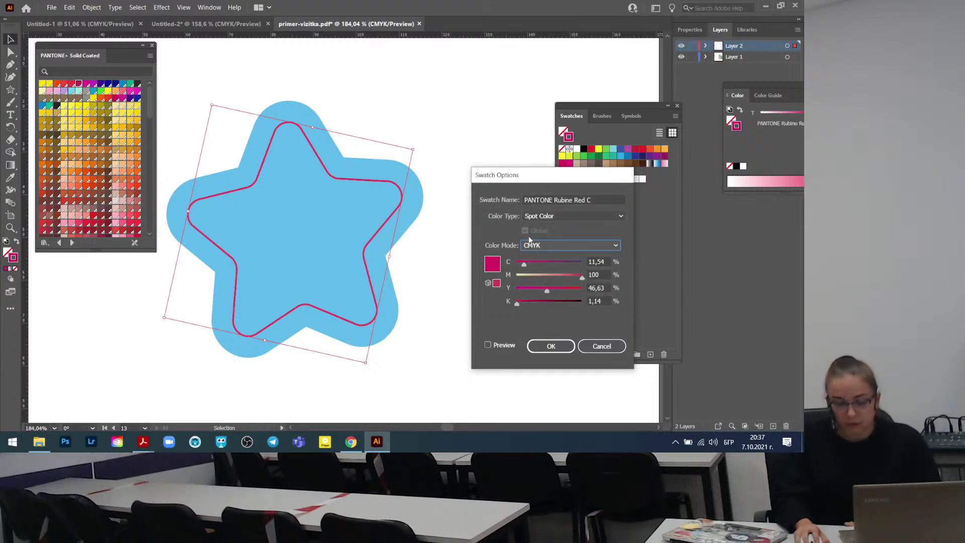
pyautogui.click(595, 216)
pyautogui.click(592, 216)
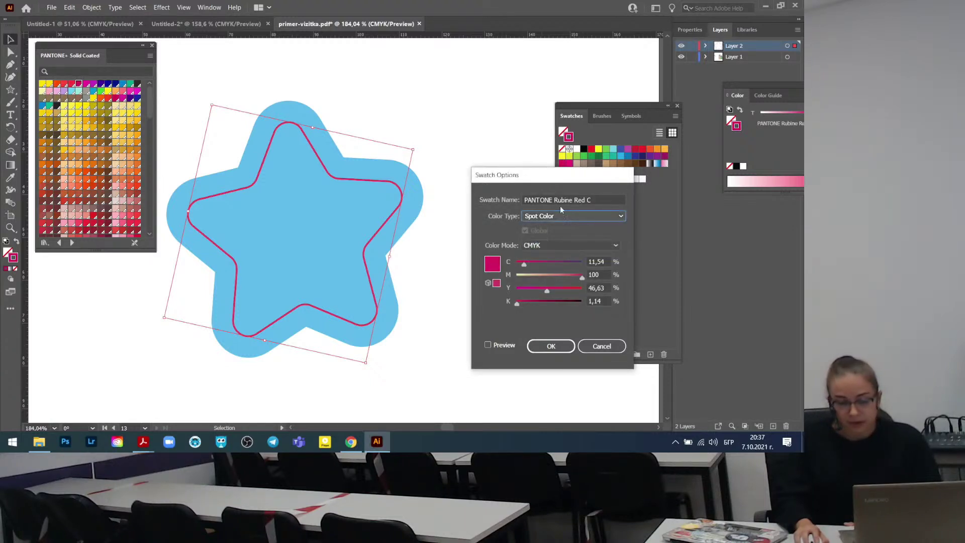
# Rename the contour's spot color swatch as CUT_Star and apply the swatch options.
pyautogui.click(604, 199)
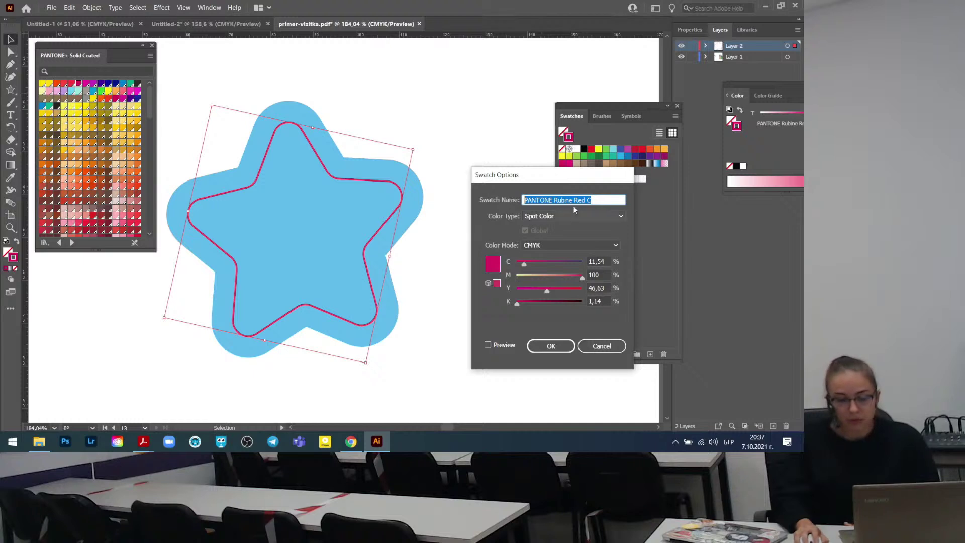
pyautogui.moveTo(598, 199); pyautogui.dragTo(466, 204)
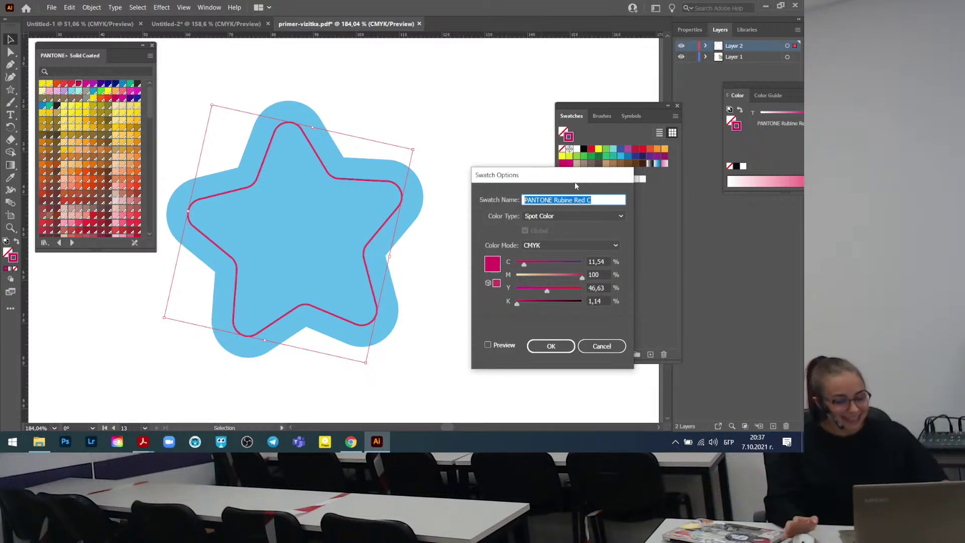
pyautogui.hotkey('alt', 'shift')
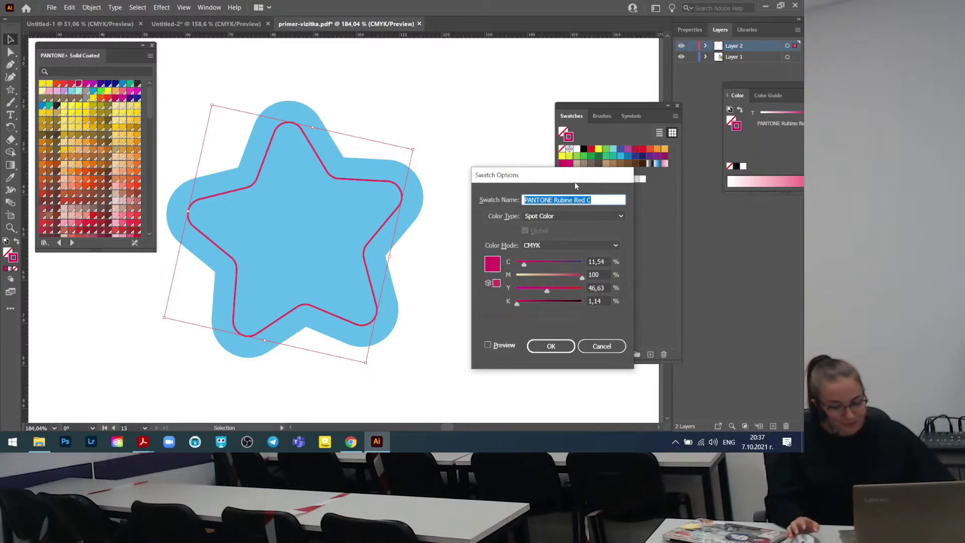
pyautogui.write('CUT')
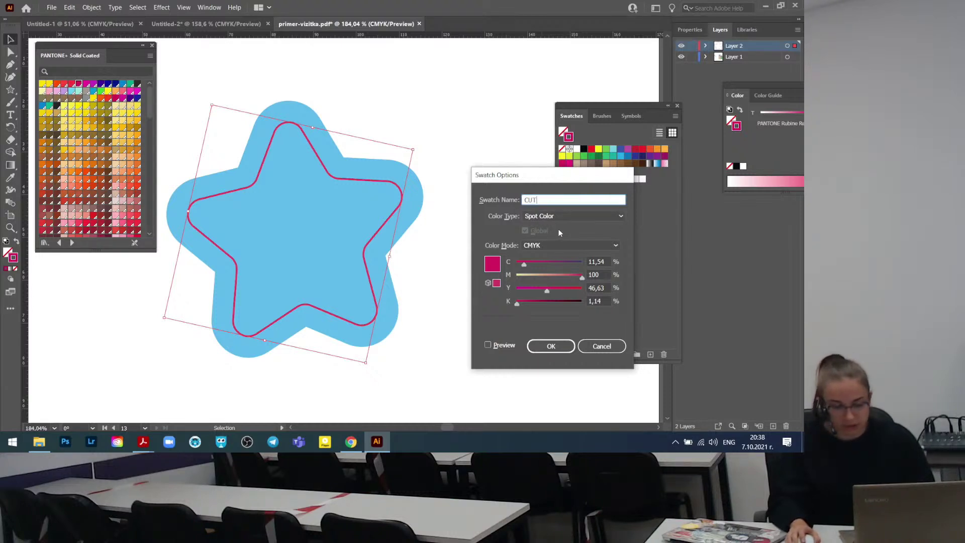
pyautogui.click(559, 344)
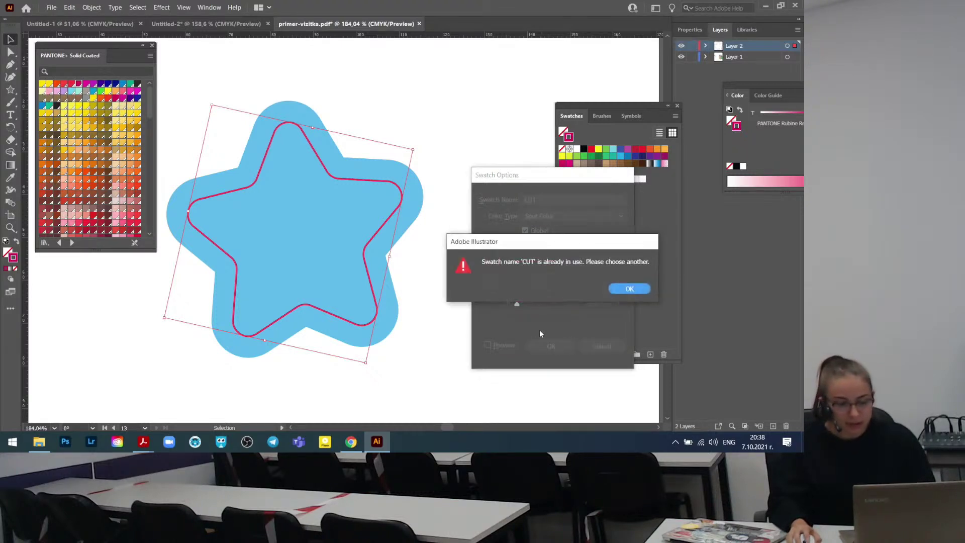
pyautogui.click(629, 288)
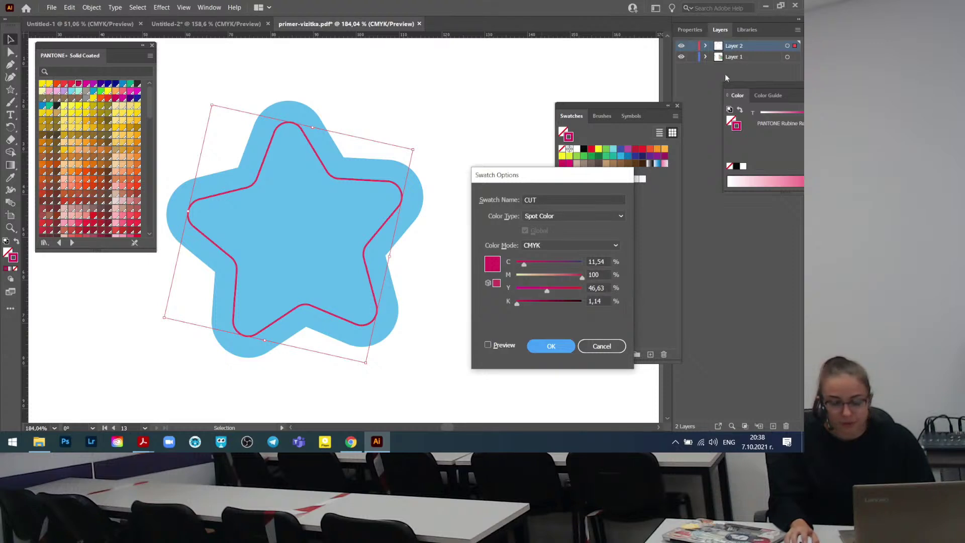
pyautogui.click(545, 201)
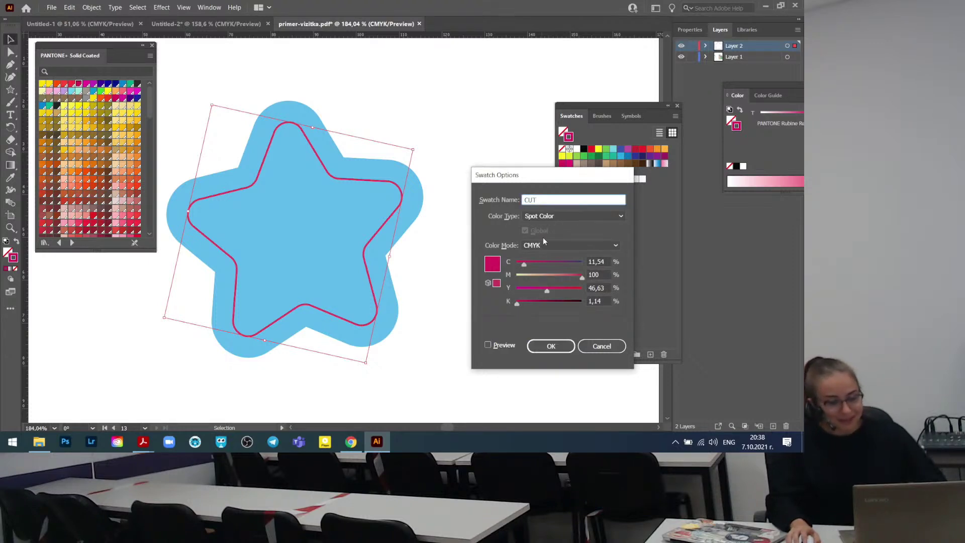
pyautogui.write('_Star')
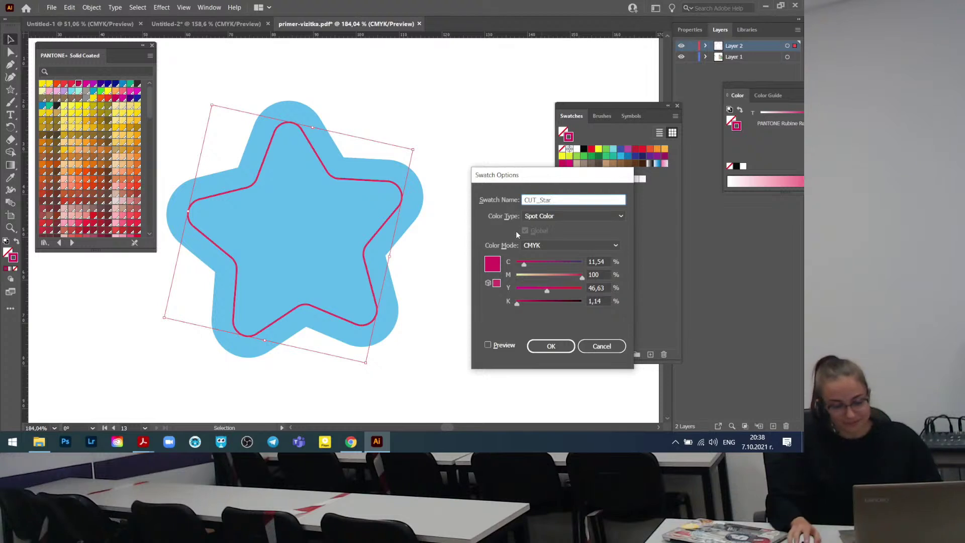
pyautogui.click(536, 349)
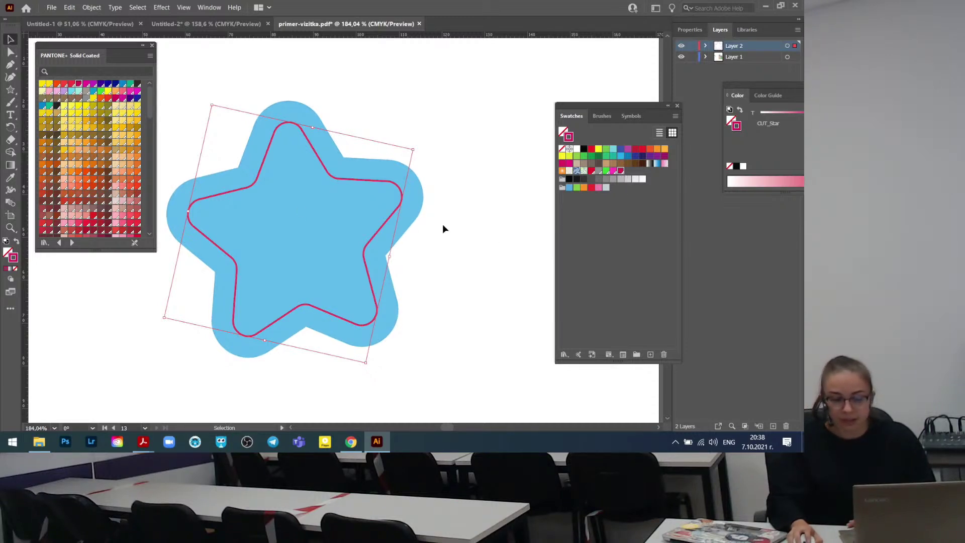
# Move the PANTONE+ Solid Coated color book farther from the star and reselect the inner contour.
pyautogui.click(468, 263)
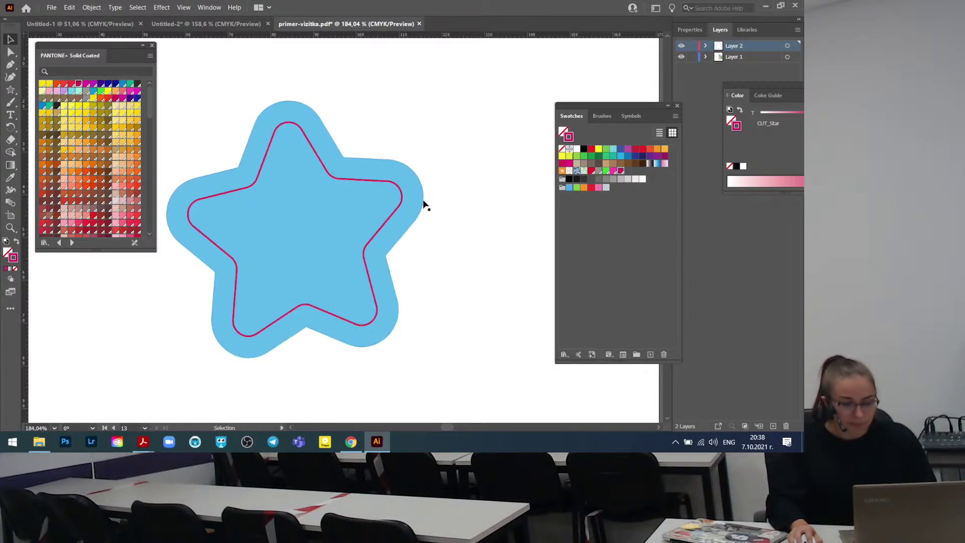
pyautogui.moveTo(116, 44); pyautogui.dragTo(91, 39)
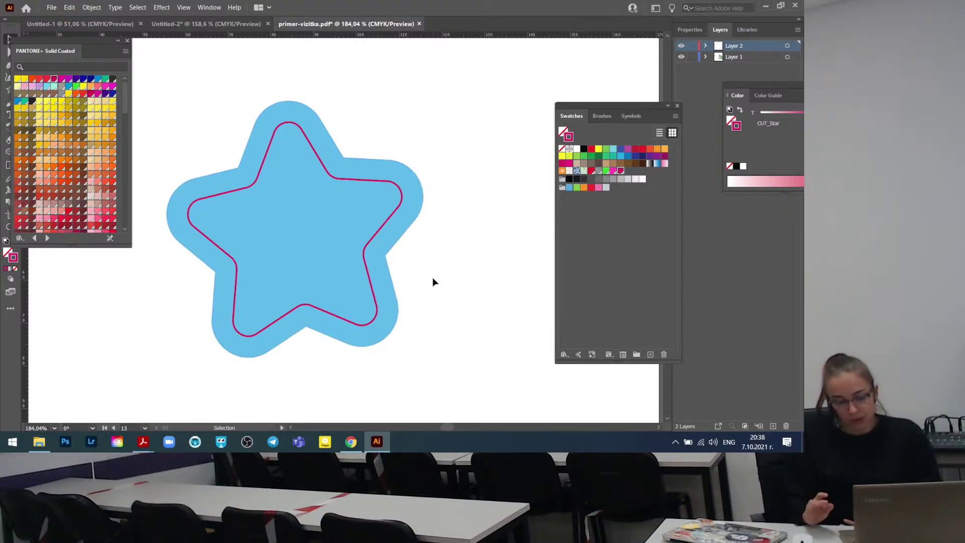
pyautogui.click(386, 228)
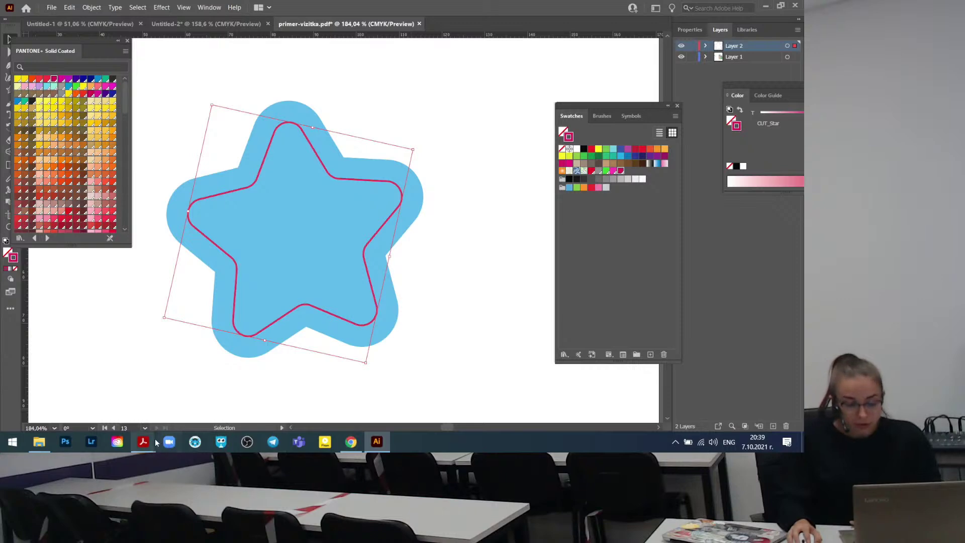
# Switch to Acrobat to review the pre-print file checklist in SoftUni Prepress Presentation.pdf, and return to Illustrator.
pyautogui.moveTo(162, 442)
pyautogui.moveTo(176, 427)
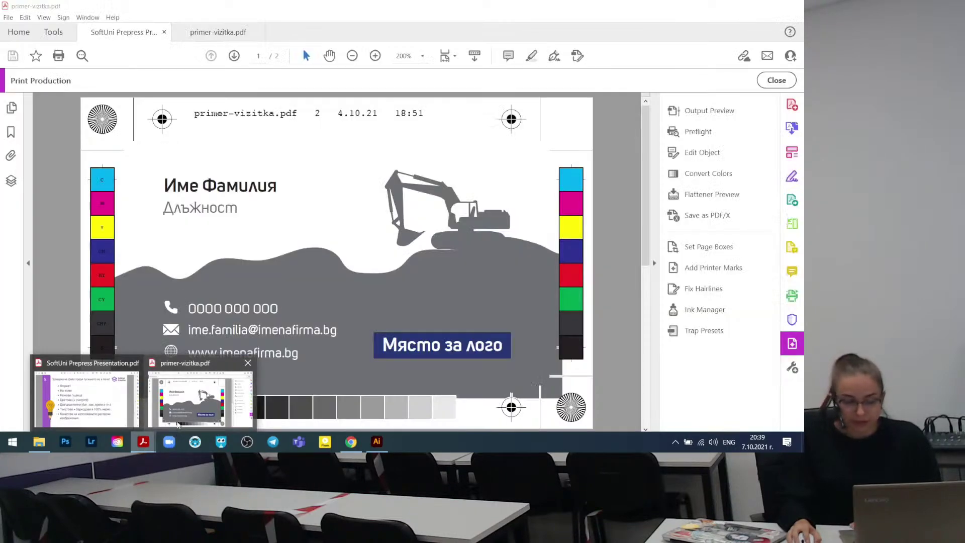
pyautogui.moveTo(109, 418)
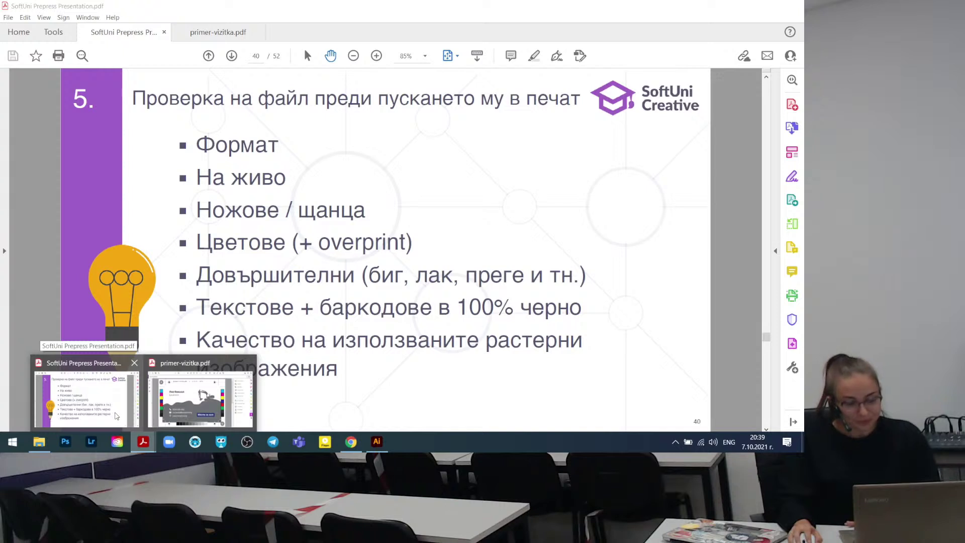
pyautogui.click(116, 415)
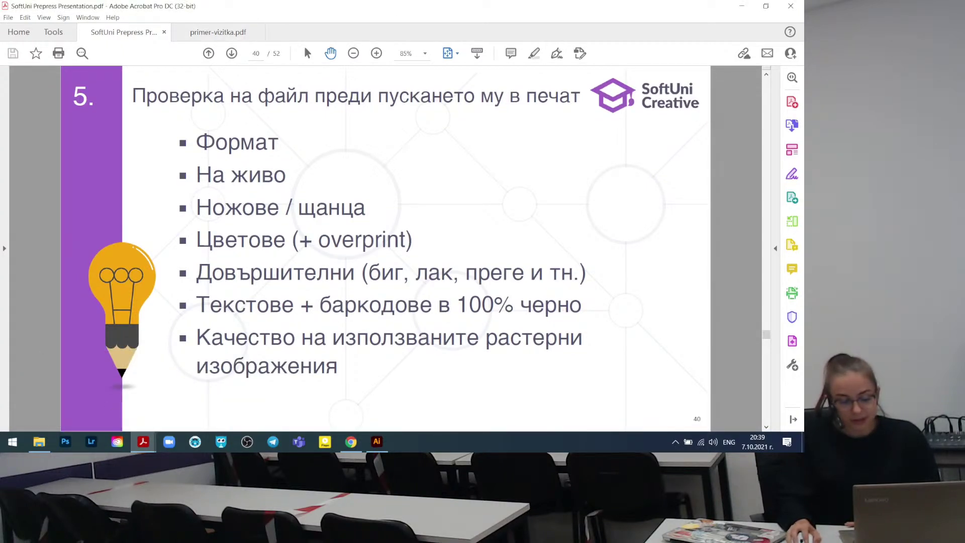
pyautogui.click(378, 442)
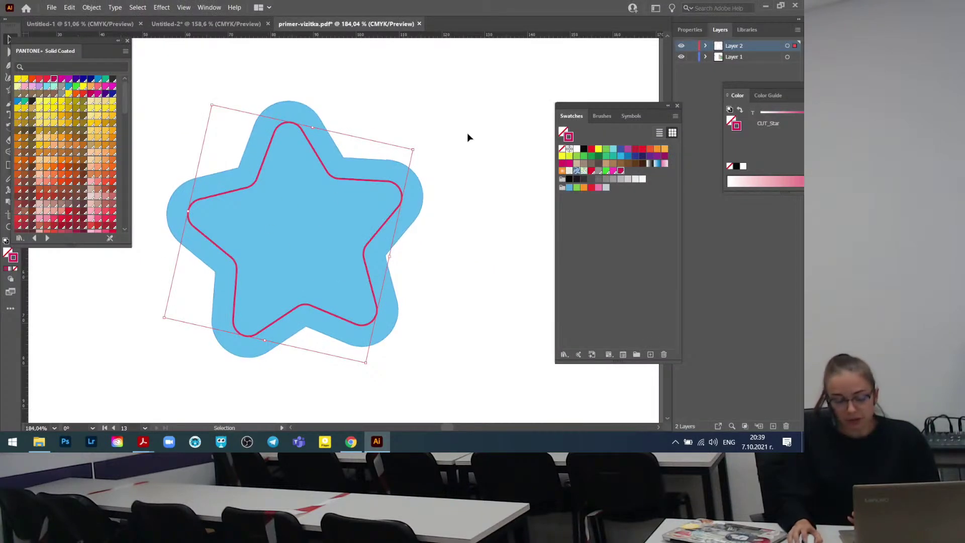
pyautogui.moveTo(143, 444)
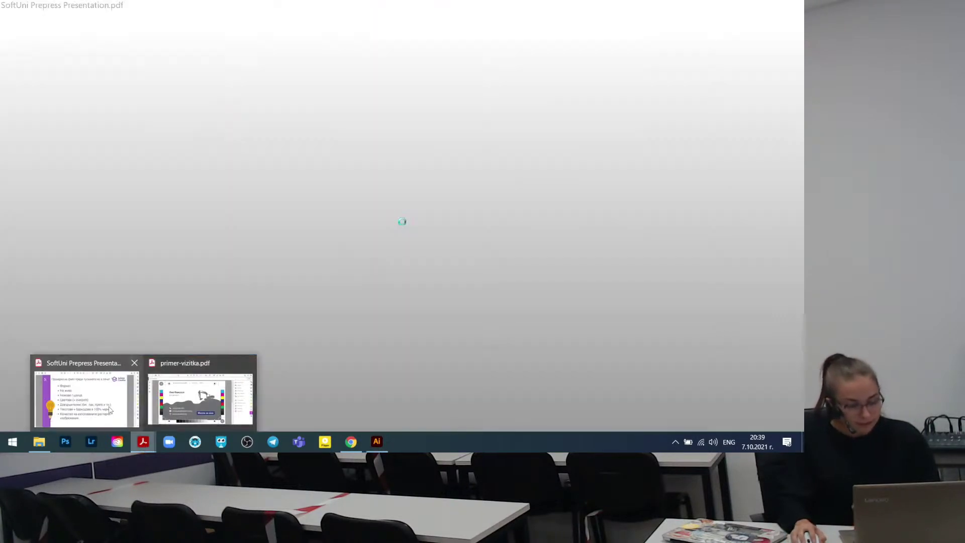
pyautogui.click(108, 406)
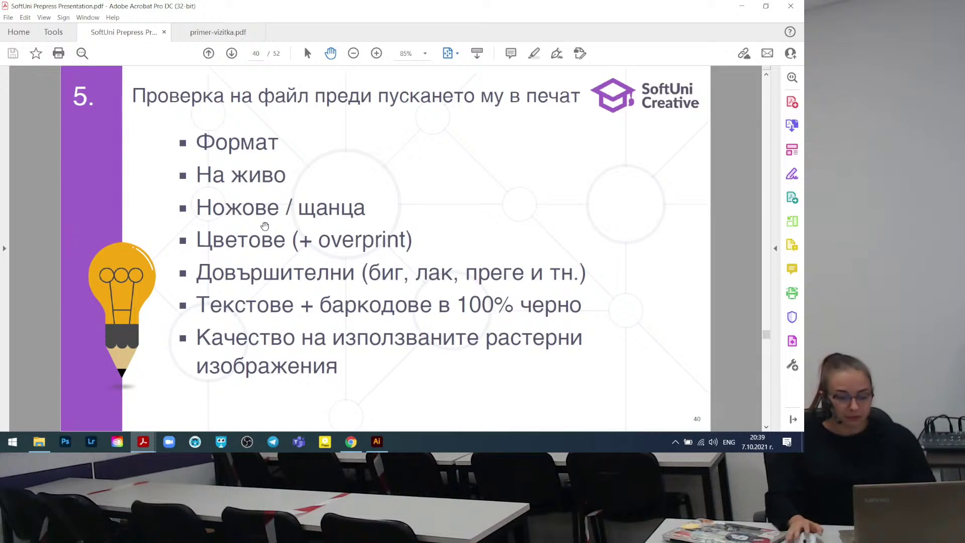
pyautogui.click(380, 443)
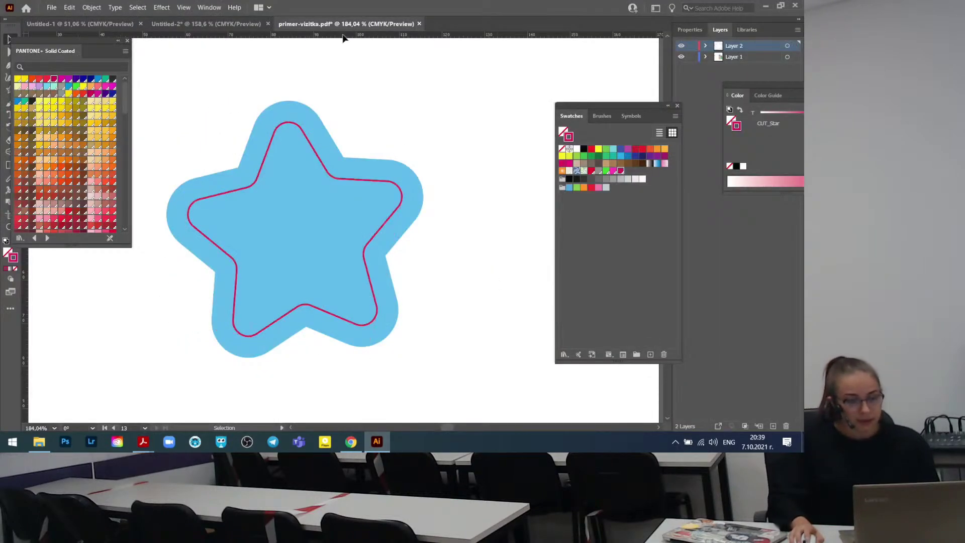
# Review the CMYK Color mode and High (300 ppi) Raster Effects options for a new document, and close without creating it.
pyautogui.click(51, 7)
pyautogui.click(394, 105)
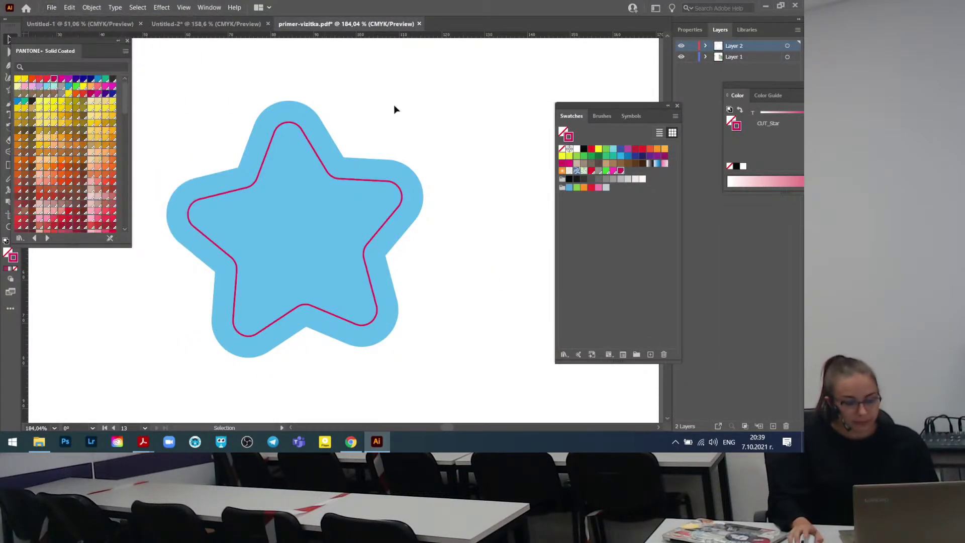
pyautogui.hotkey('ctrl', 'n')
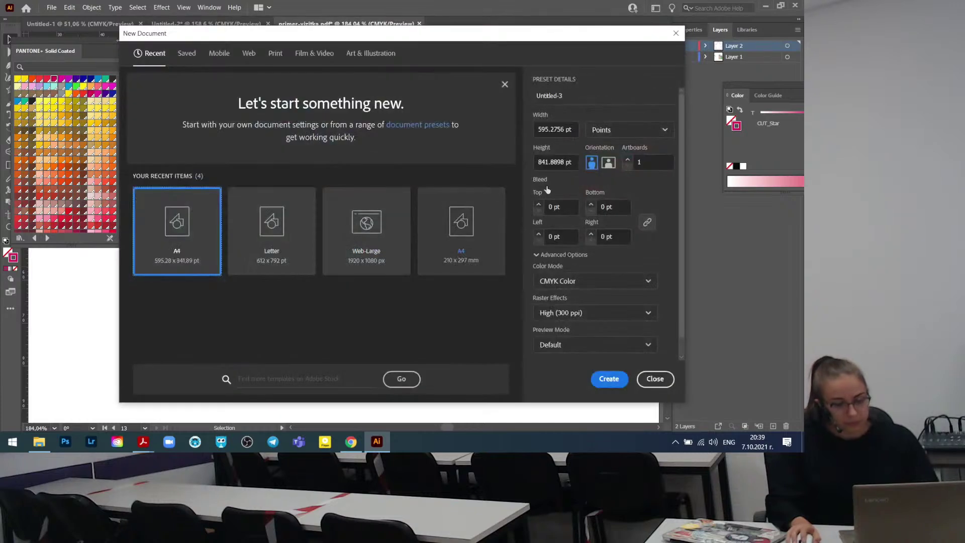
pyautogui.click(559, 283)
pyautogui.click(560, 317)
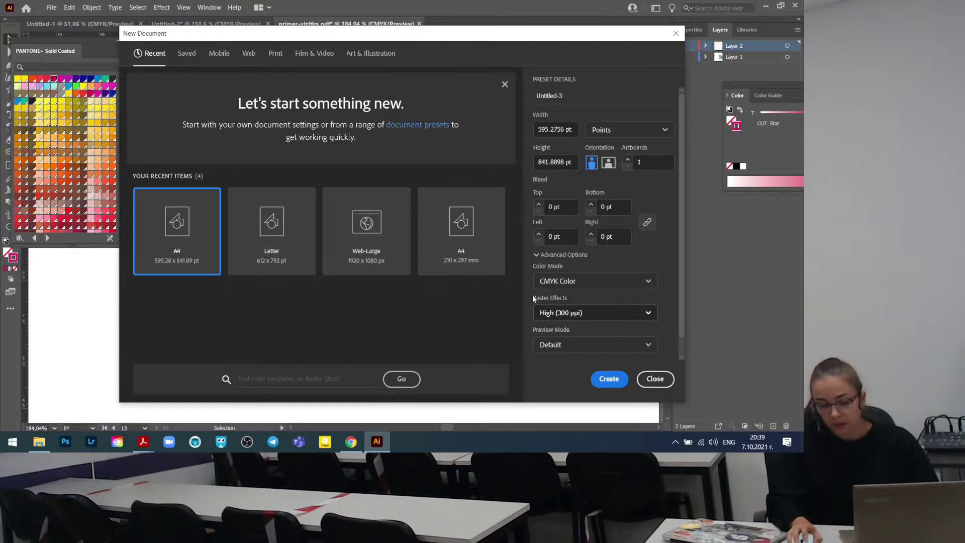
pyautogui.click(568, 313)
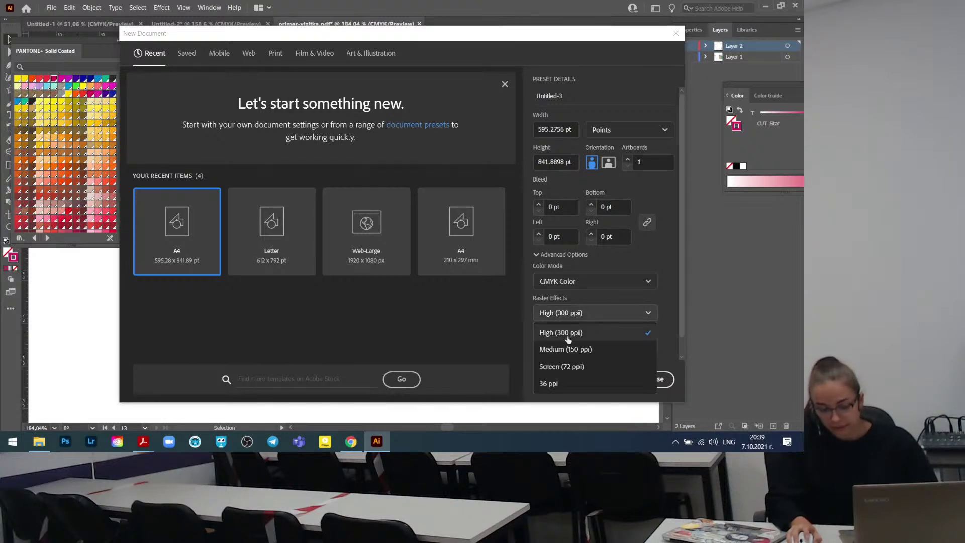
pyautogui.click(557, 334)
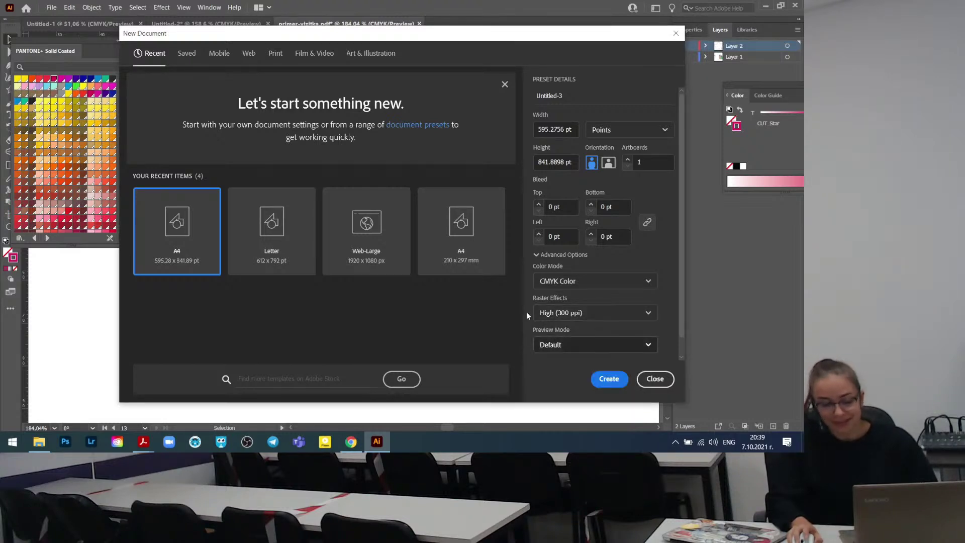
pyautogui.click(655, 380)
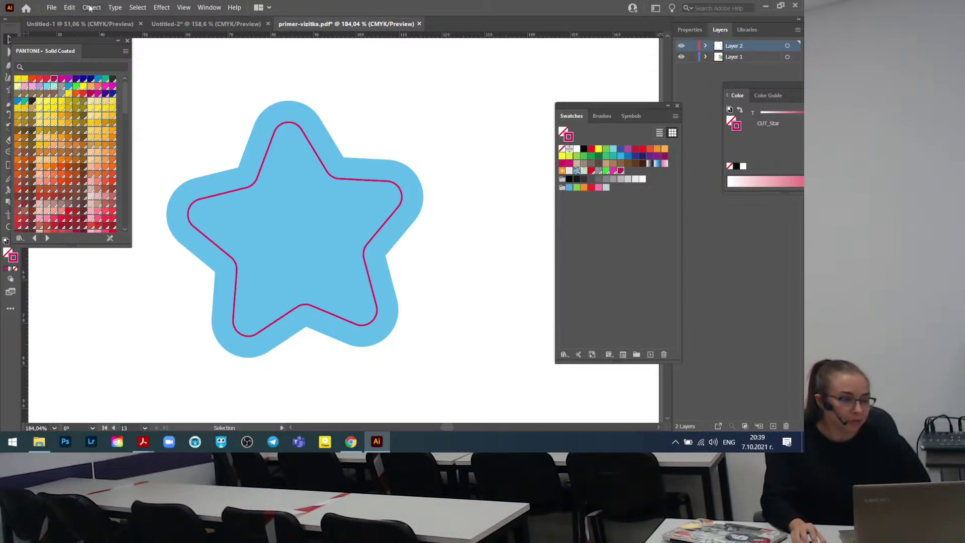
# Check the Document Color Mode setting of primer-vizitka.pdf.
pyautogui.click(52, 7)
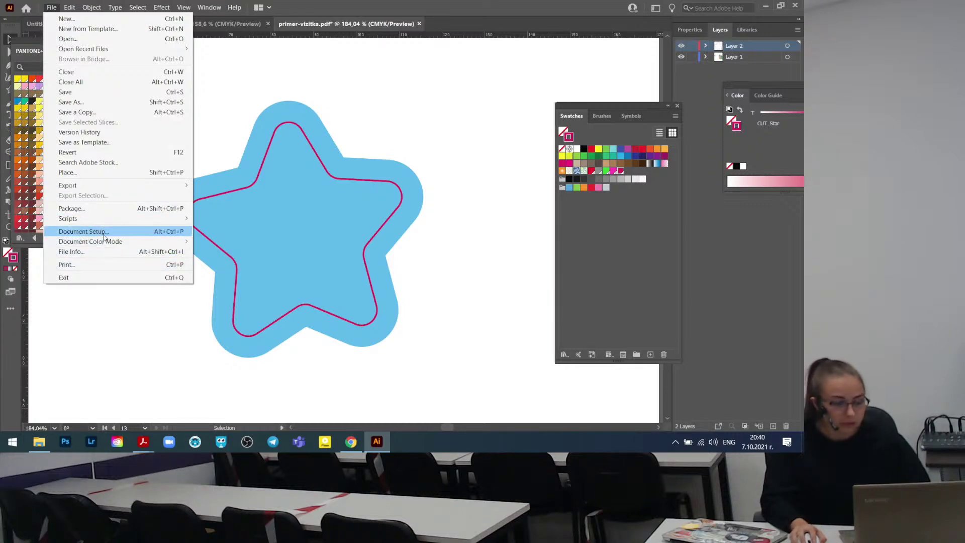
pyautogui.moveTo(86, 243)
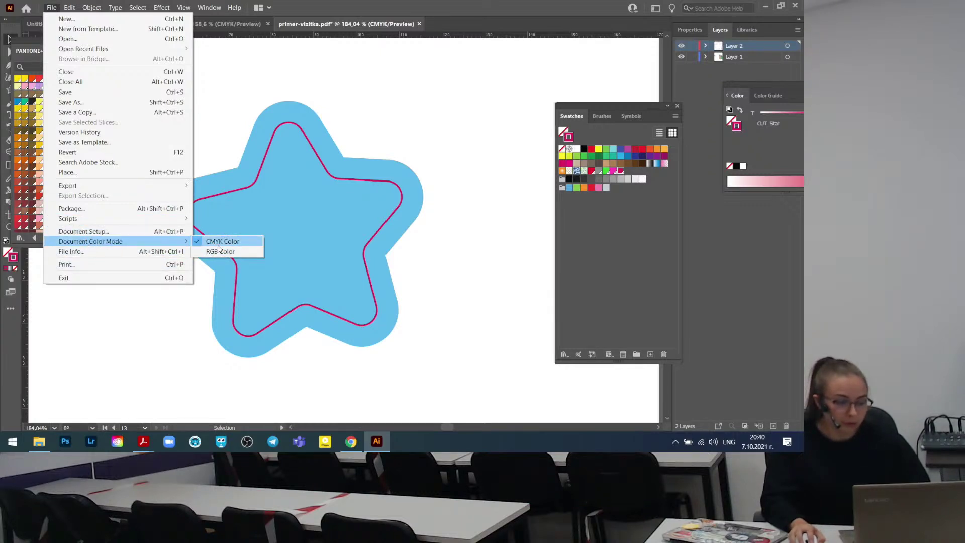
pyautogui.click(451, 180)
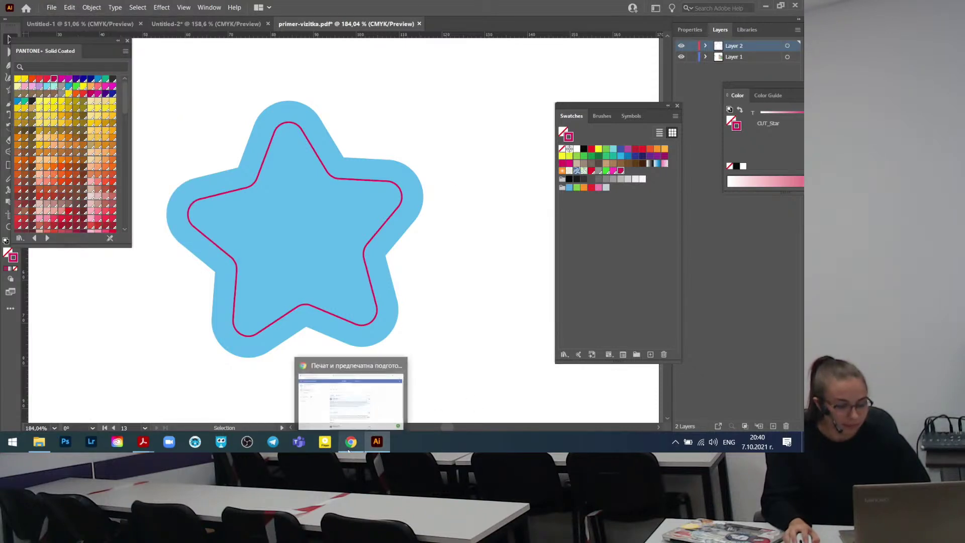
pyautogui.moveTo(151, 435)
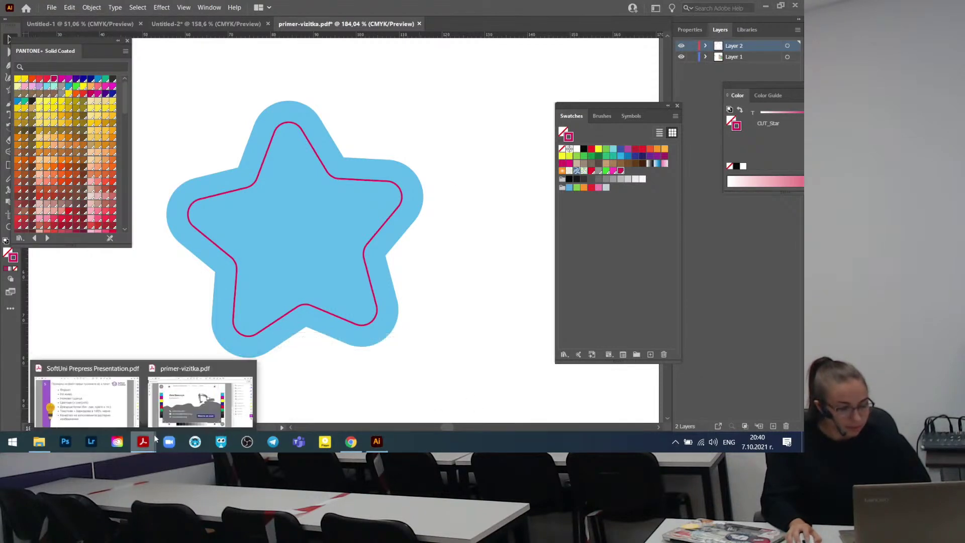
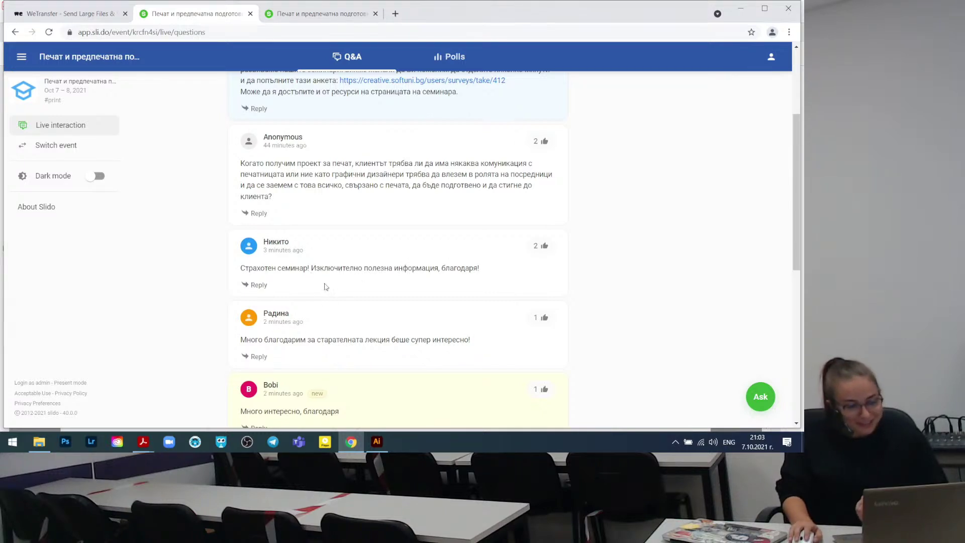
# Read through the Slido Q&A questions in Chrome, glancing back at the business card in Illustrator.
pyautogui.scroll(-2, 296, 358)
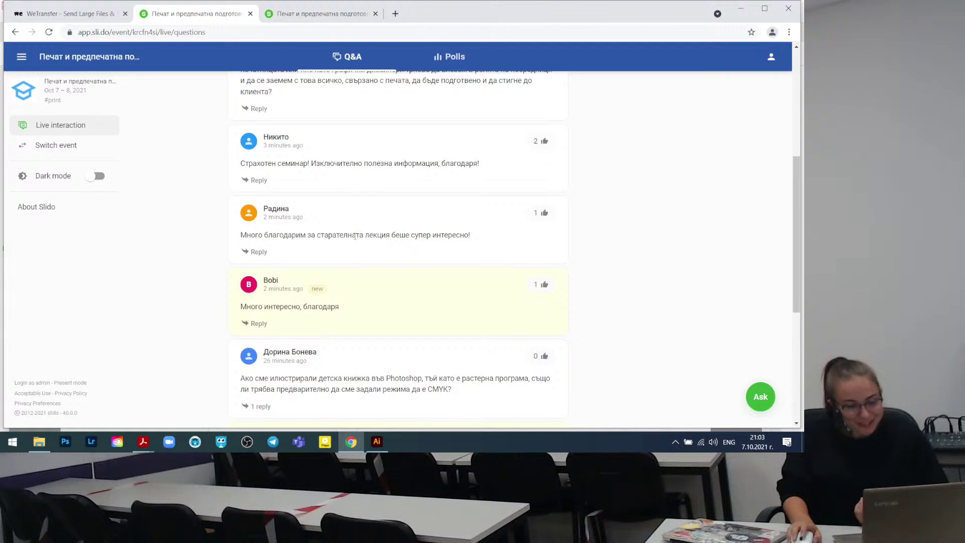
pyautogui.scroll(-1, 344, 276)
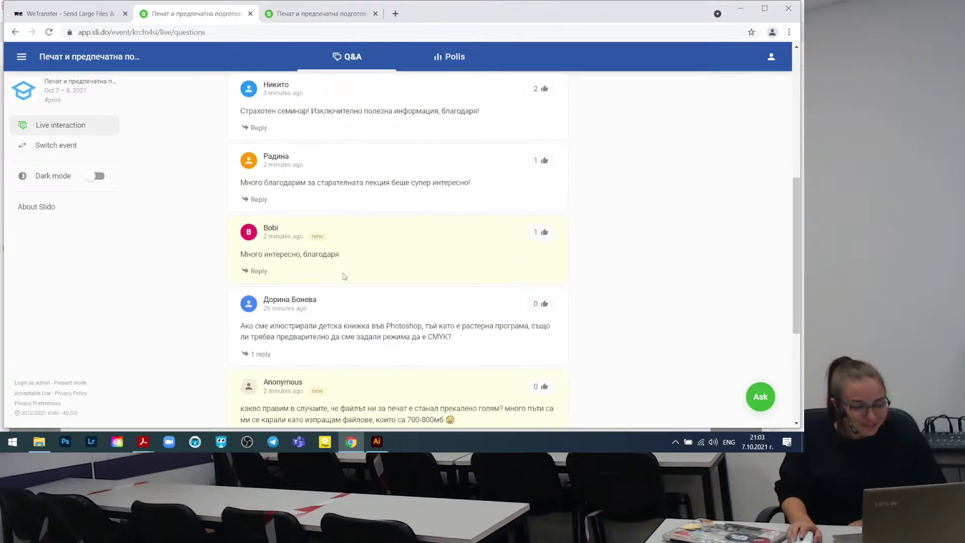
pyautogui.scroll(-1, 344, 276)
pyautogui.scroll(-1, 318, 313)
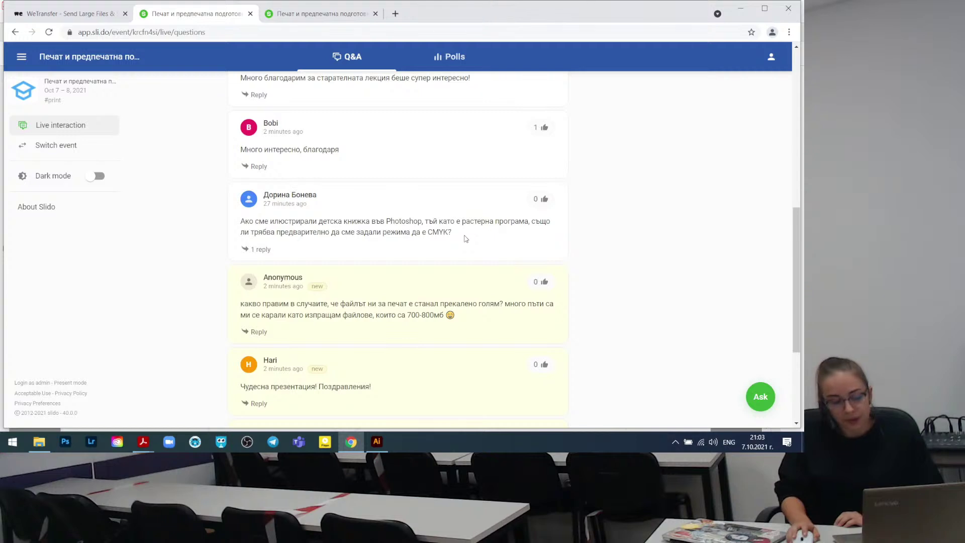
pyautogui.click(383, 441)
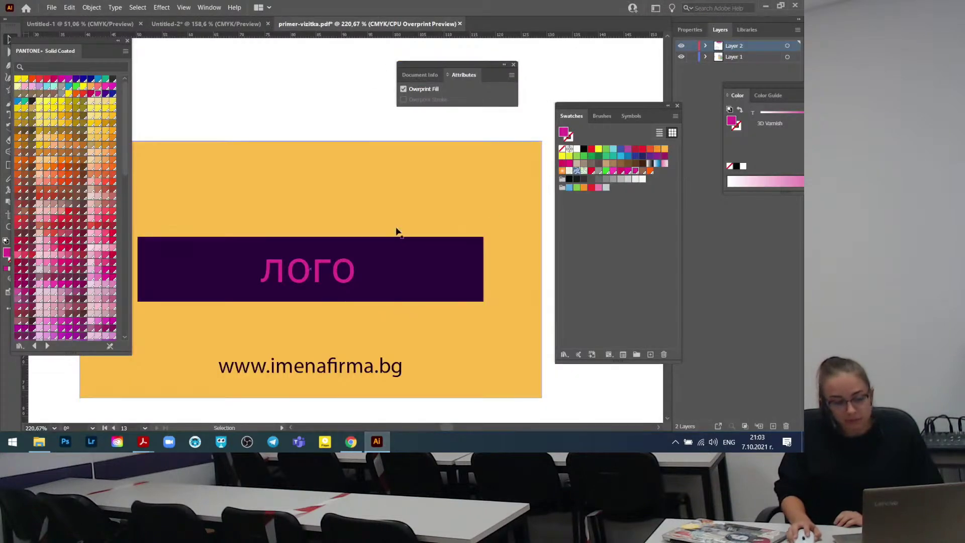
pyautogui.click(351, 442)
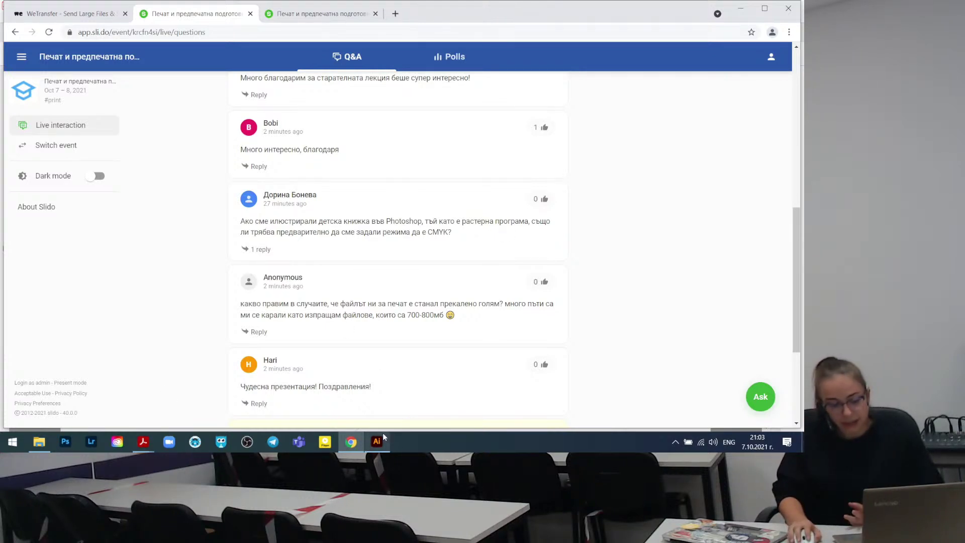
# Switch to primer-vizitka.pdf in Acrobat and open Convert Colors, with Any Object and Any Colorspace as the matching criteria.
pyautogui.click(142, 441)
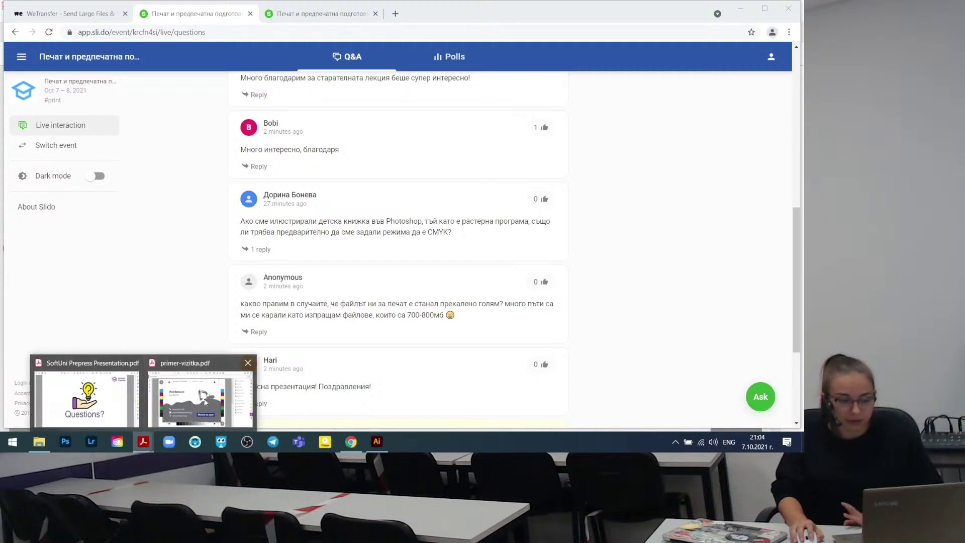
pyautogui.click(202, 401)
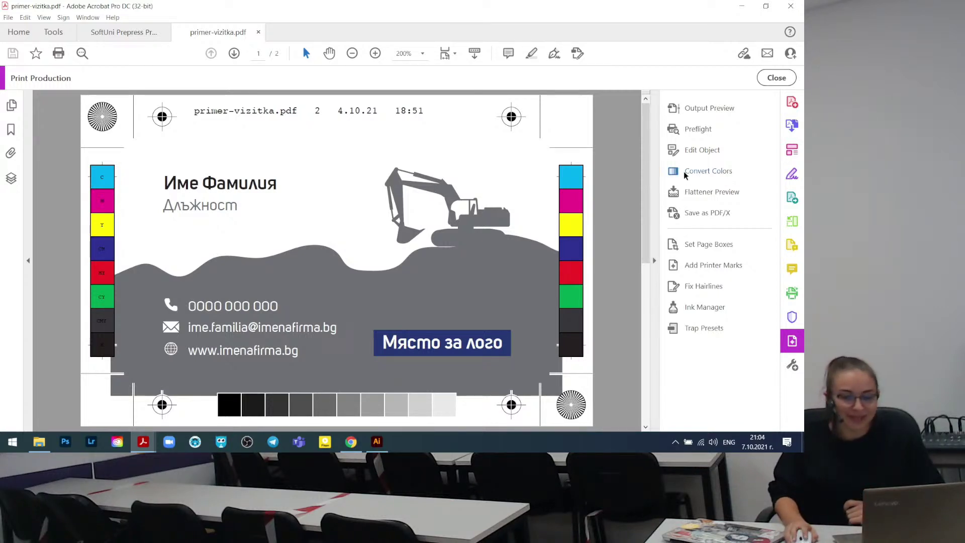
pyautogui.click(794, 341)
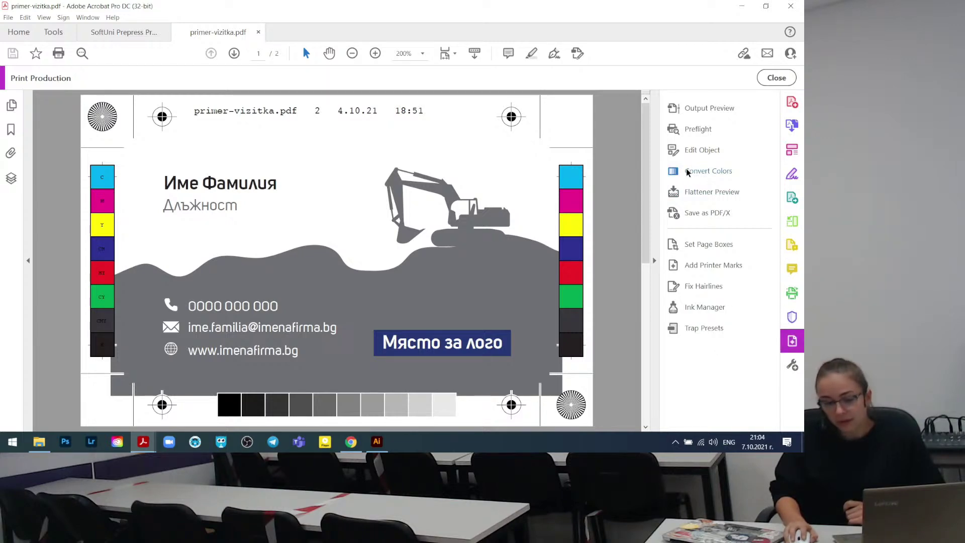
pyautogui.click(265, 175)
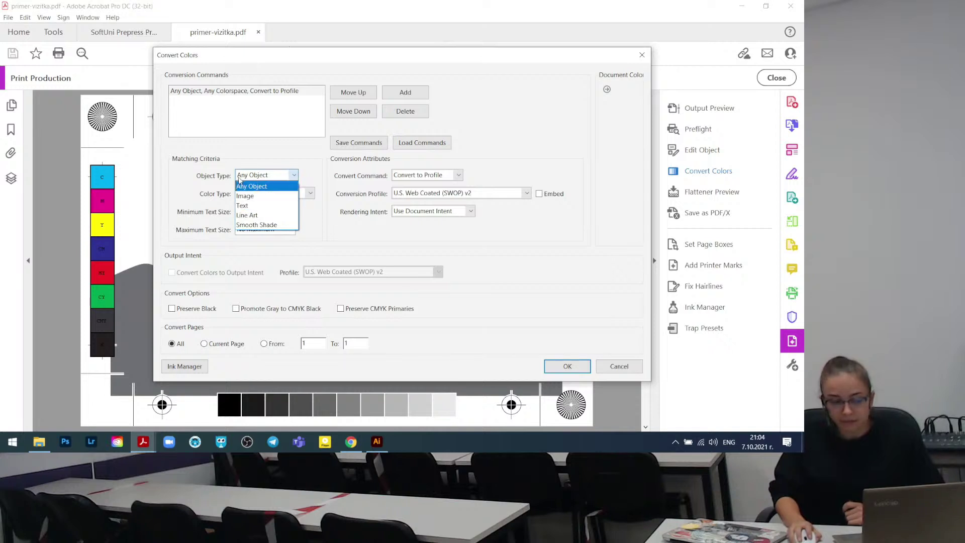
pyautogui.click(256, 189)
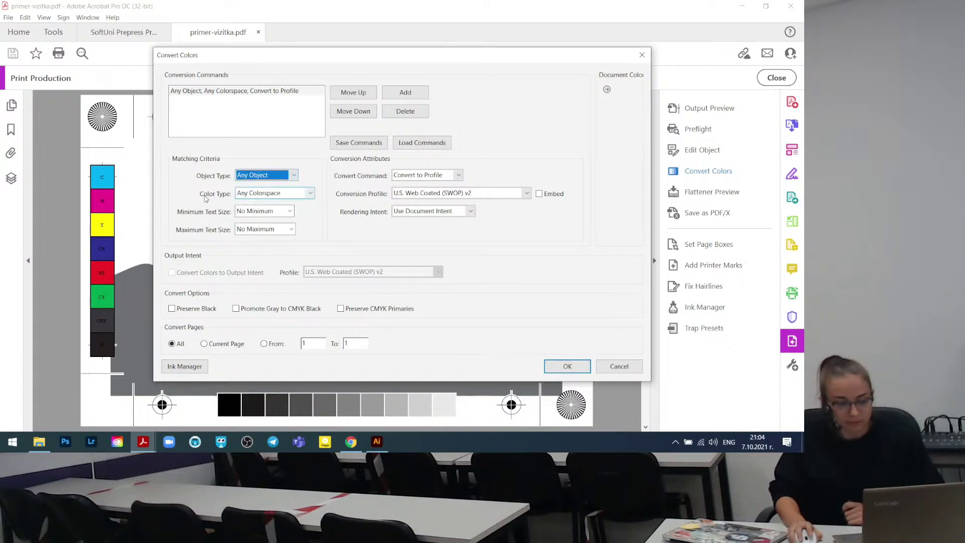
pyautogui.click(272, 193)
pyautogui.click(256, 200)
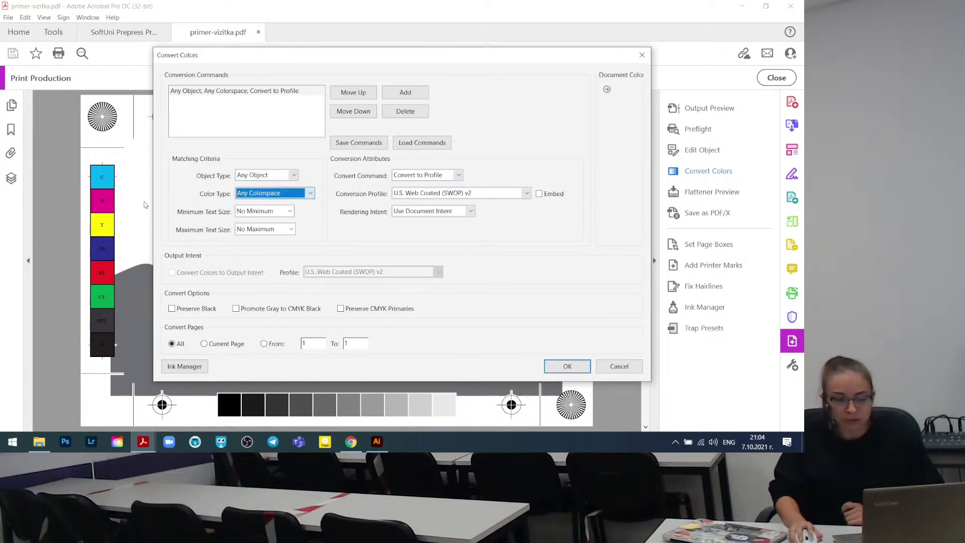
# Set the color conversion profile to Coated FOGRA39 (ISO 12647-2:2004).
pyautogui.click(416, 195)
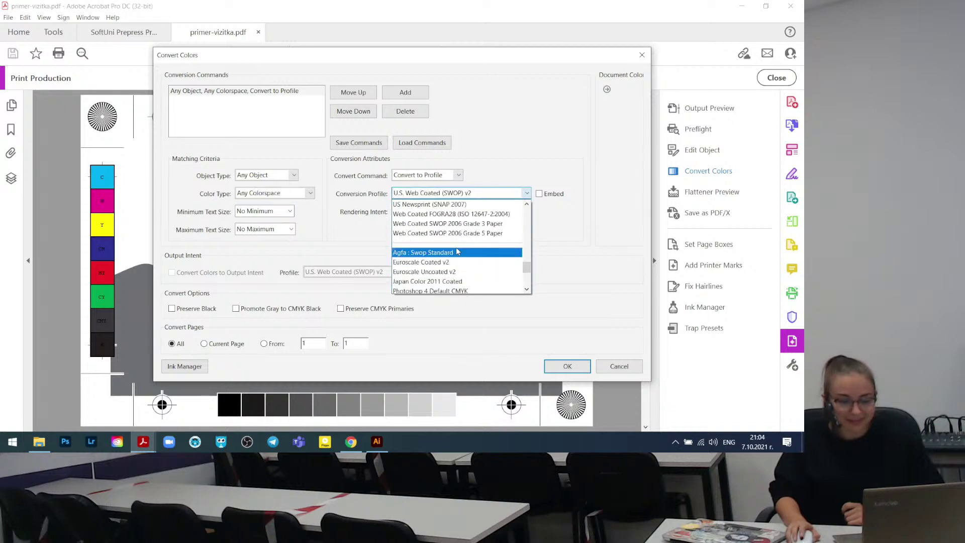
pyautogui.scroll(8, 458, 251)
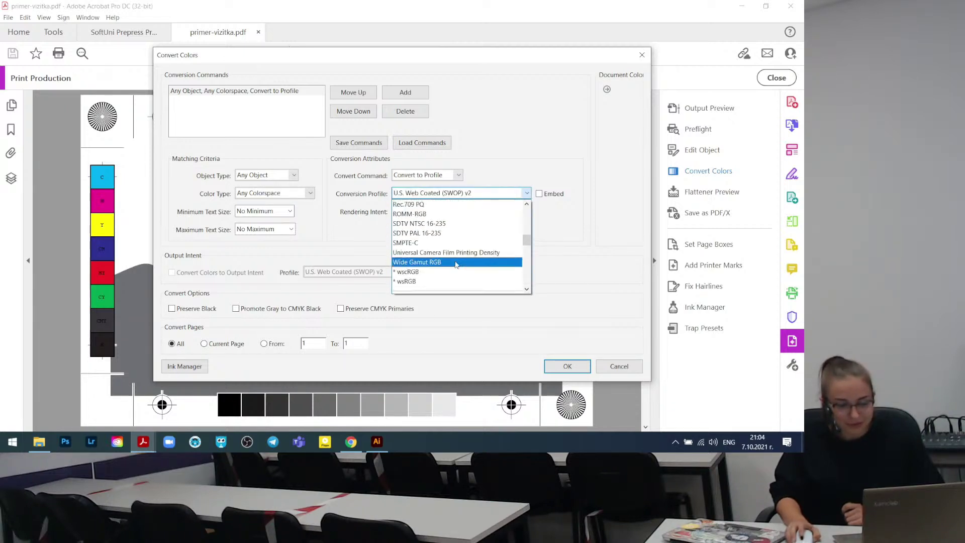
pyautogui.scroll(-3, 456, 264)
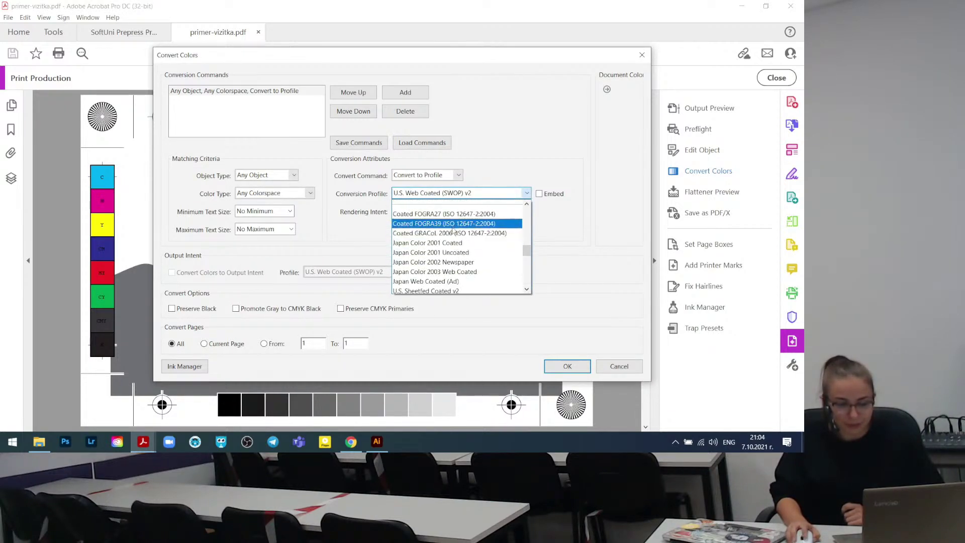
pyautogui.click(455, 227)
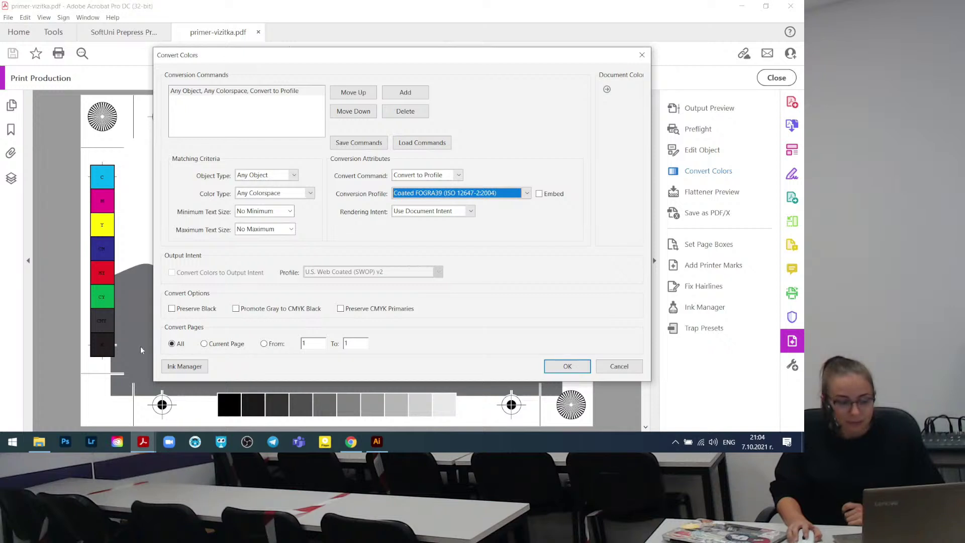
# Enable Preserve Black, try the All, Current Page and From 1 To 1 page options, and cancel the color conversion.
pyautogui.click(204, 344)
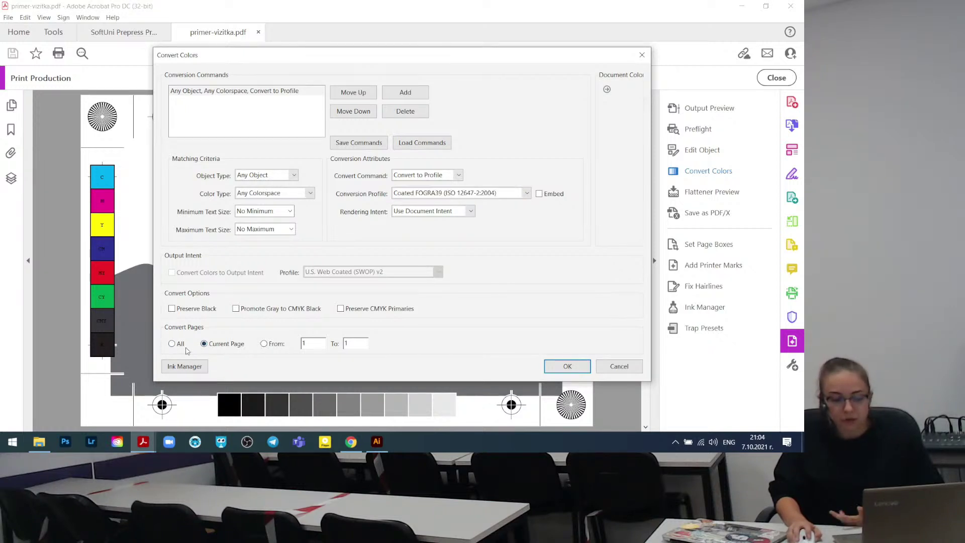
pyautogui.click(180, 346)
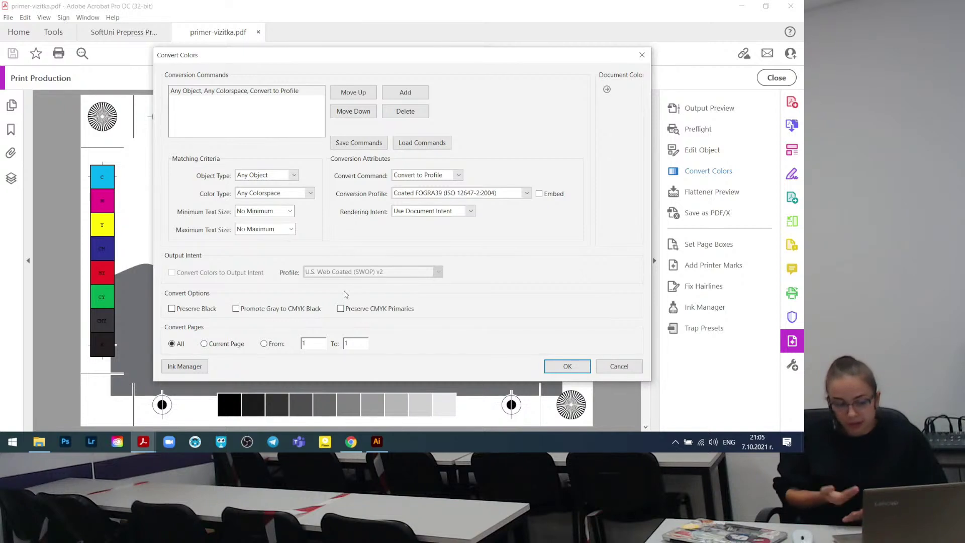
pyautogui.click(222, 346)
pyautogui.click(266, 344)
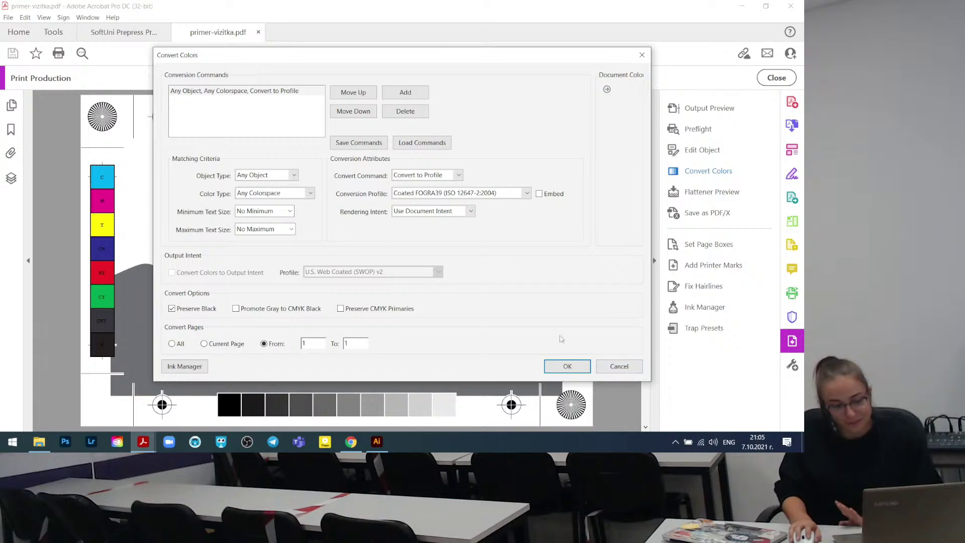
pyautogui.click(605, 366)
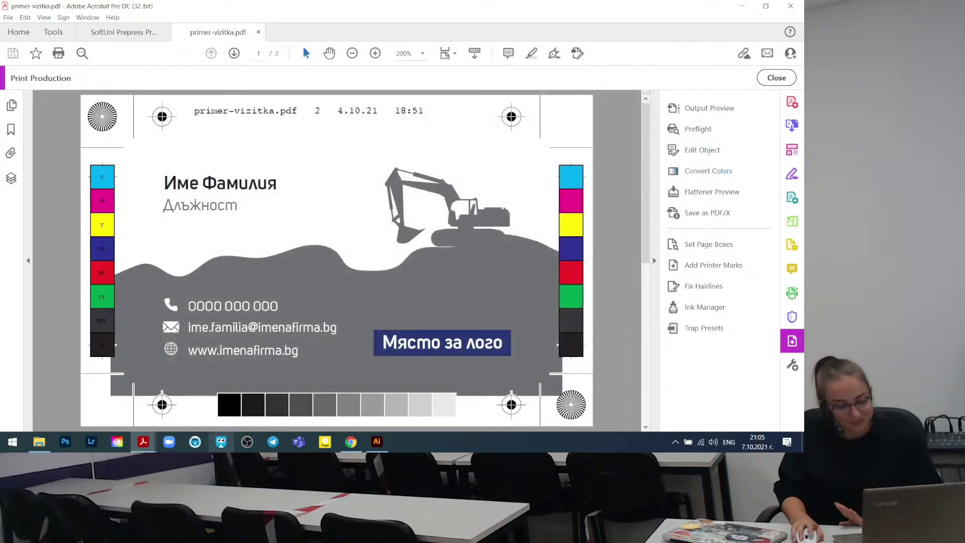
# Switch to Chrome to read the remaining Slido questions, and return to Illustrator.
pyautogui.click(350, 442)
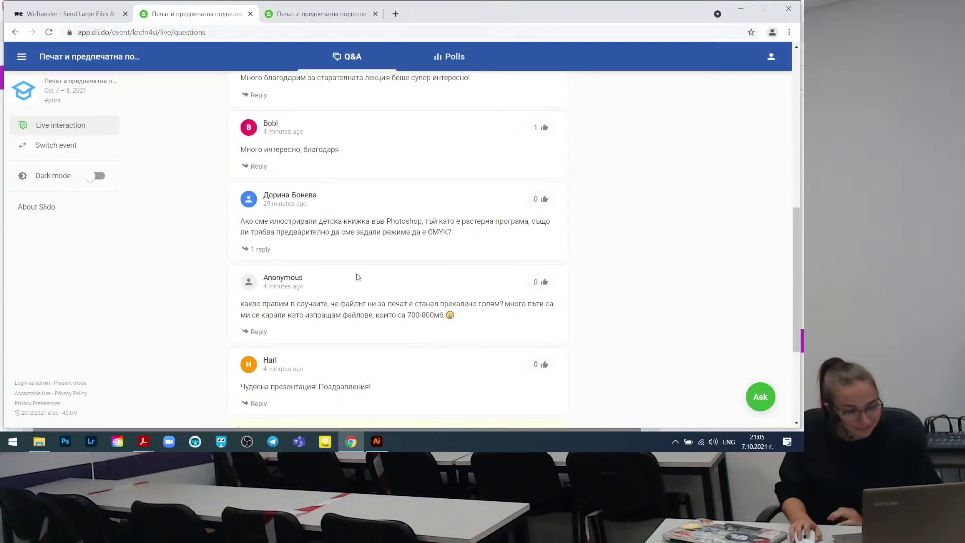
pyautogui.scroll(-2, 356, 267)
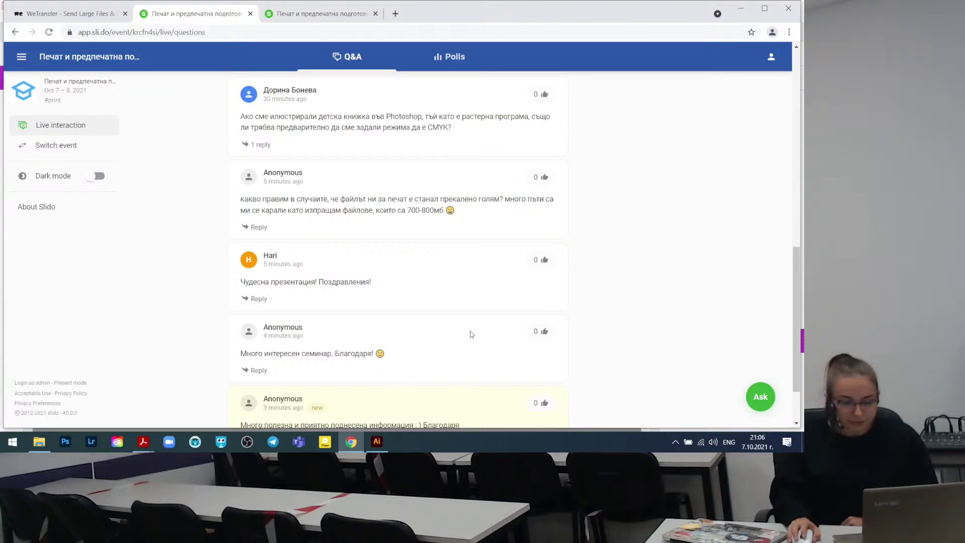
pyautogui.click(376, 441)
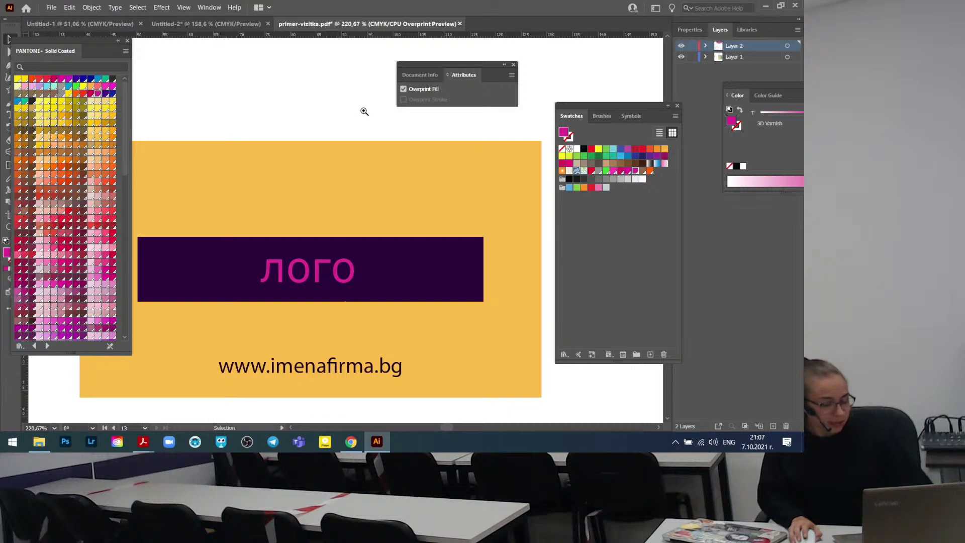
# Turn off Overprint Preview to compare how the varnish fill displays on the yellow business card.
pyautogui.scroll(-5, 364, 111)
pyautogui.scroll(4, 362, 122)
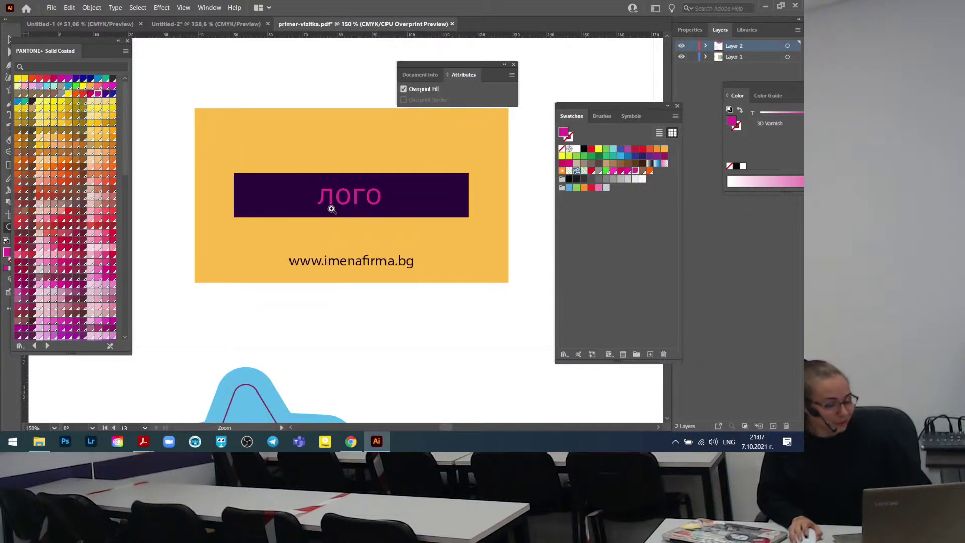
pyautogui.hotkey('ctrl', 'alt', 'shift', 'y')
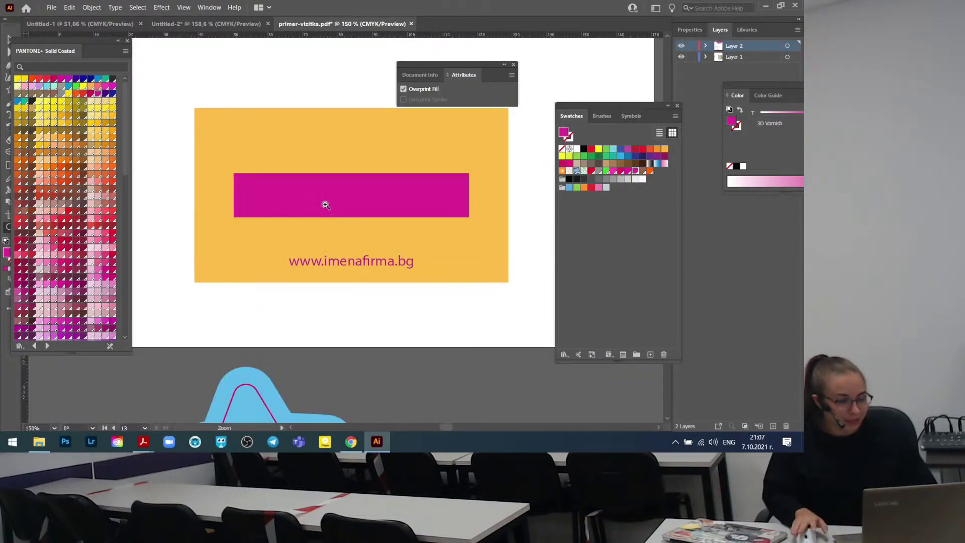
pyautogui.scroll(3, 319, 86)
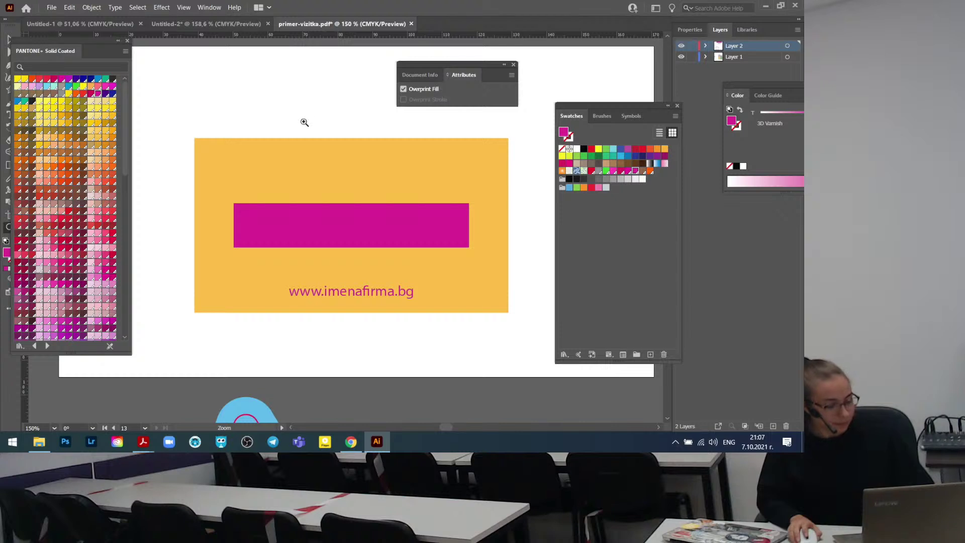
pyautogui.press('ctrl')
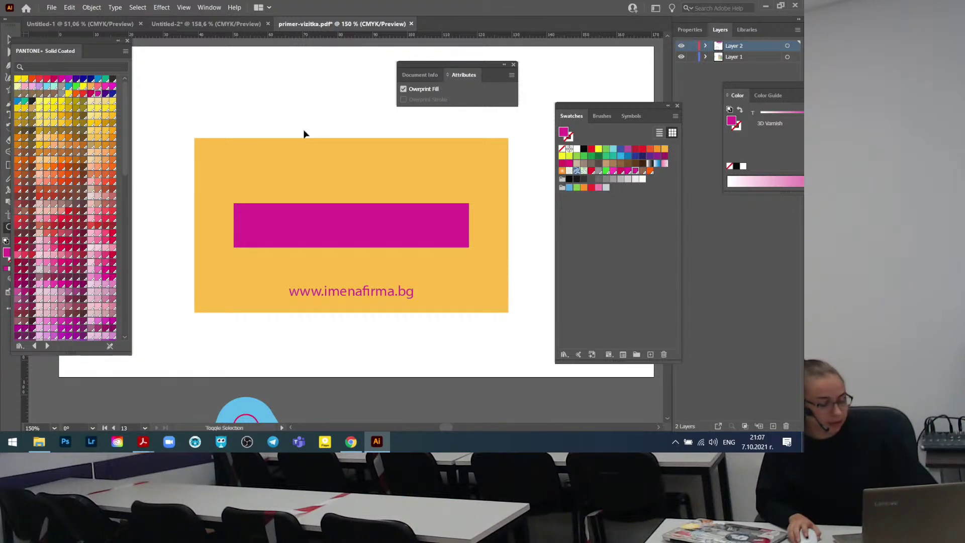
pyautogui.hotkey('ctrl', 'shift', 's')
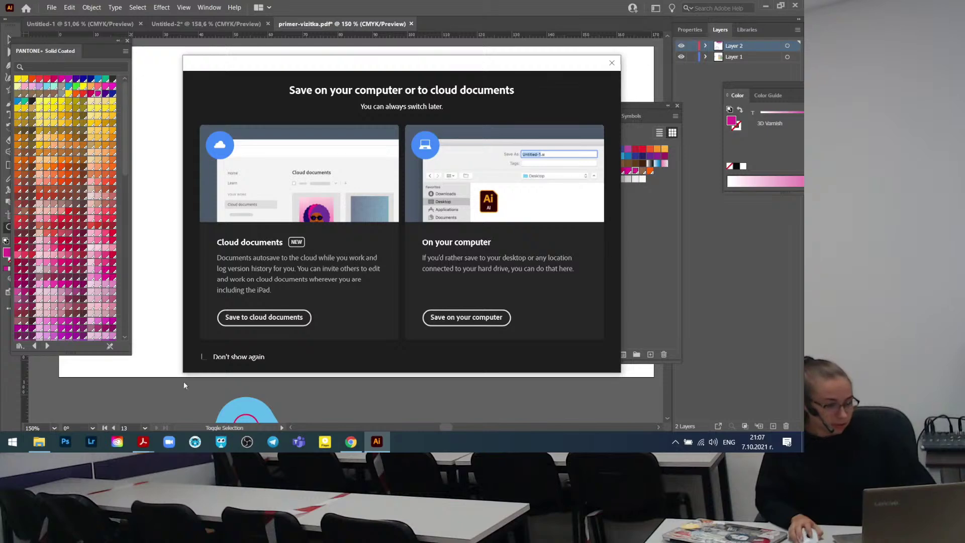
pyautogui.click(442, 322)
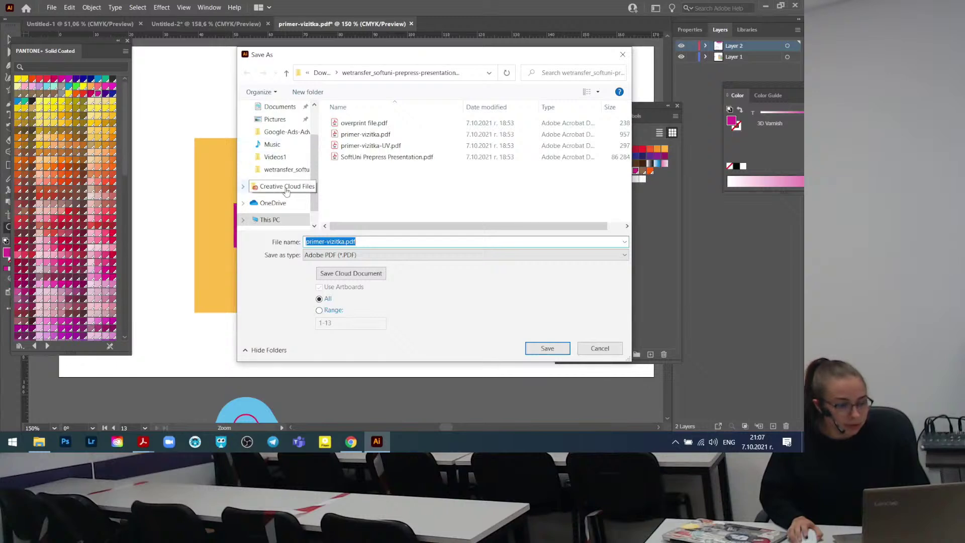
pyautogui.scroll(3, 286, 191)
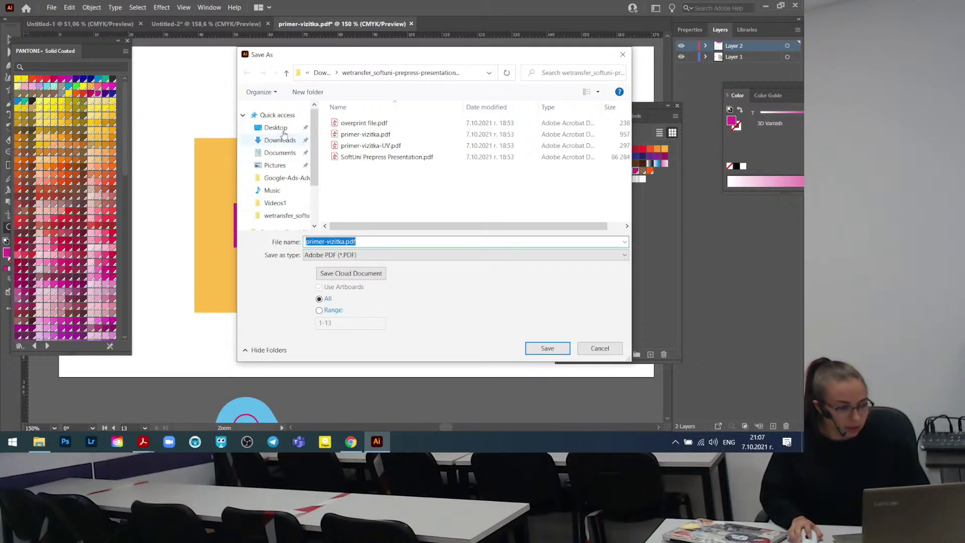
pyautogui.click(278, 128)
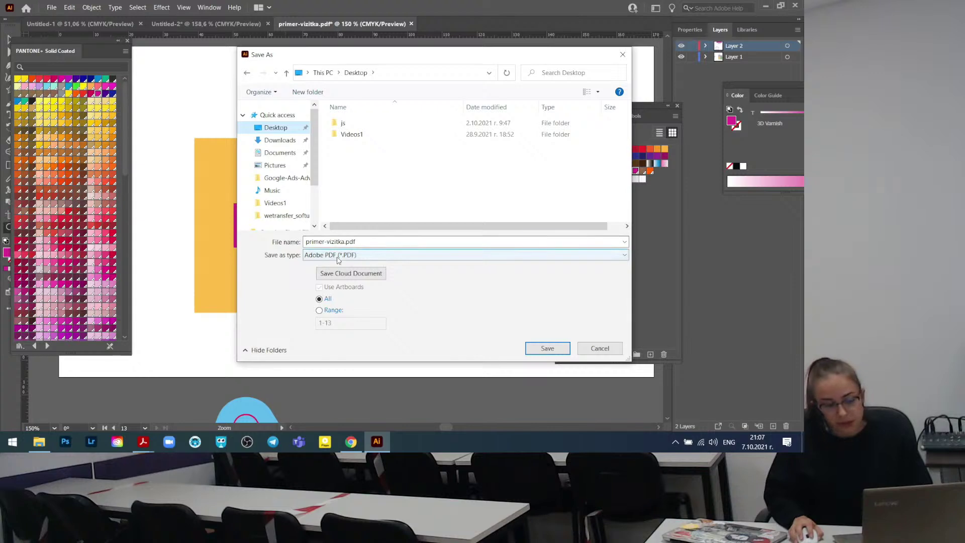
pyautogui.click(320, 312)
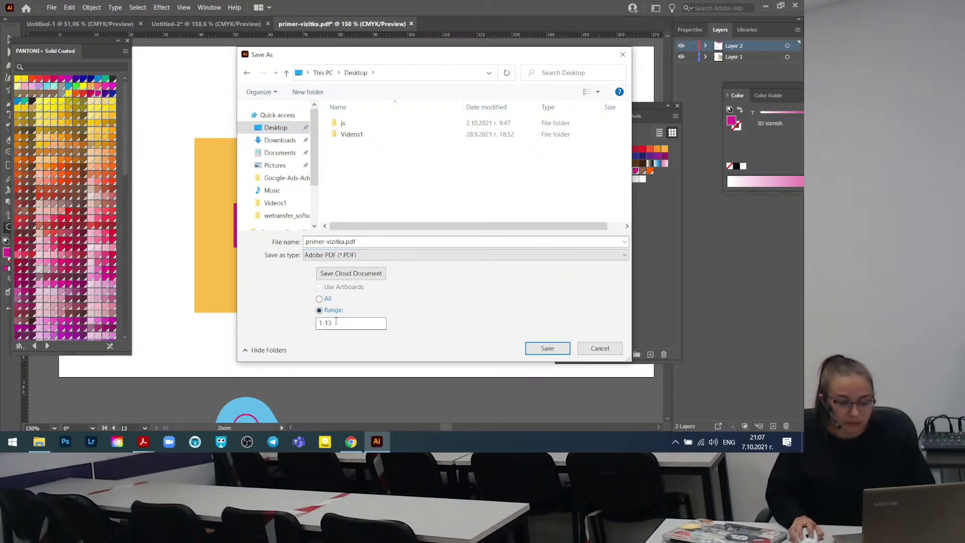
pyautogui.moveTo(318, 322); pyautogui.dragTo(327, 323)
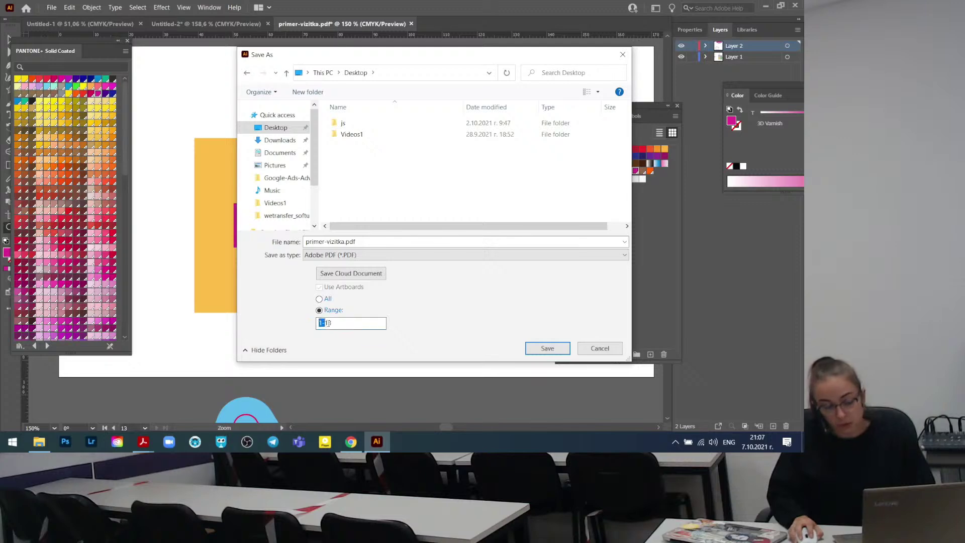
pyautogui.click(329, 322)
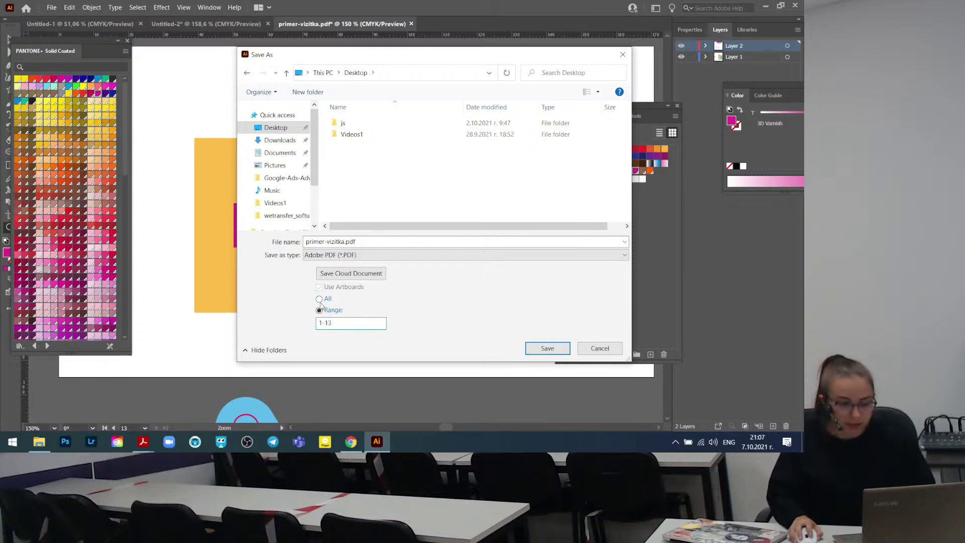
pyautogui.click(592, 352)
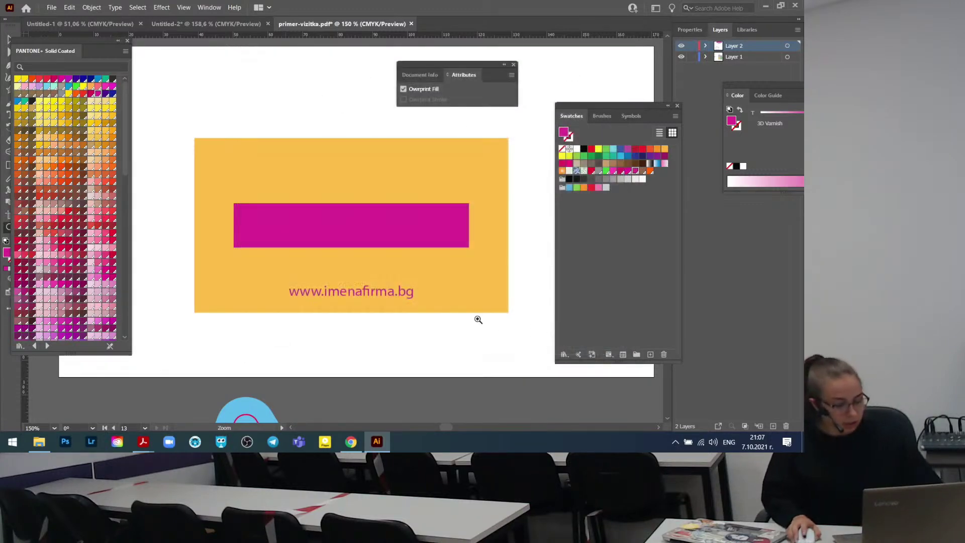
# Check the artboard number of the yellow business card with the Artboard tool.
pyautogui.keyDown('alt'); pyautogui.click(348, 232); pyautogui.keyUp('alt')
pyautogui.keyDown('alt'); pyautogui.click(348, 232); pyautogui.keyUp('alt')
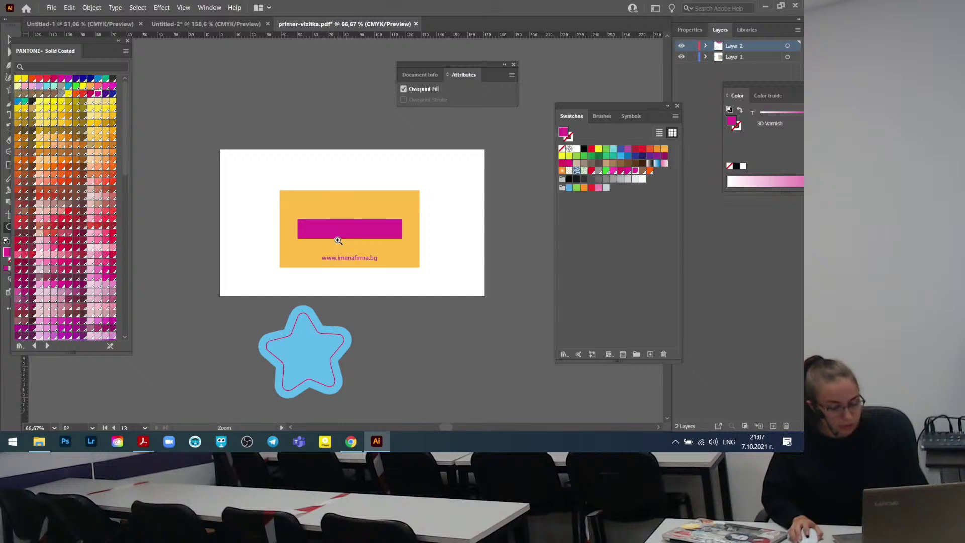
pyautogui.hotkey('shift', 'o')
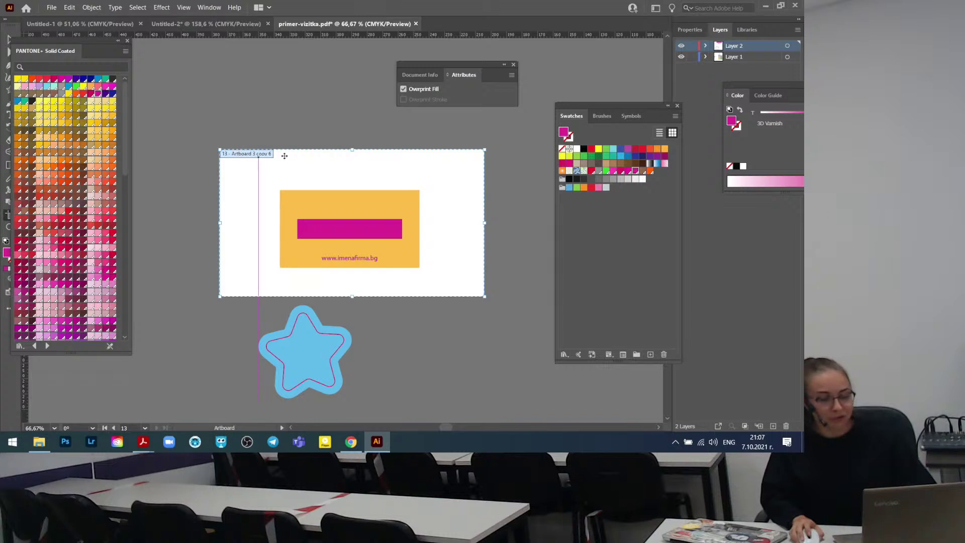
pyautogui.press('Escape')
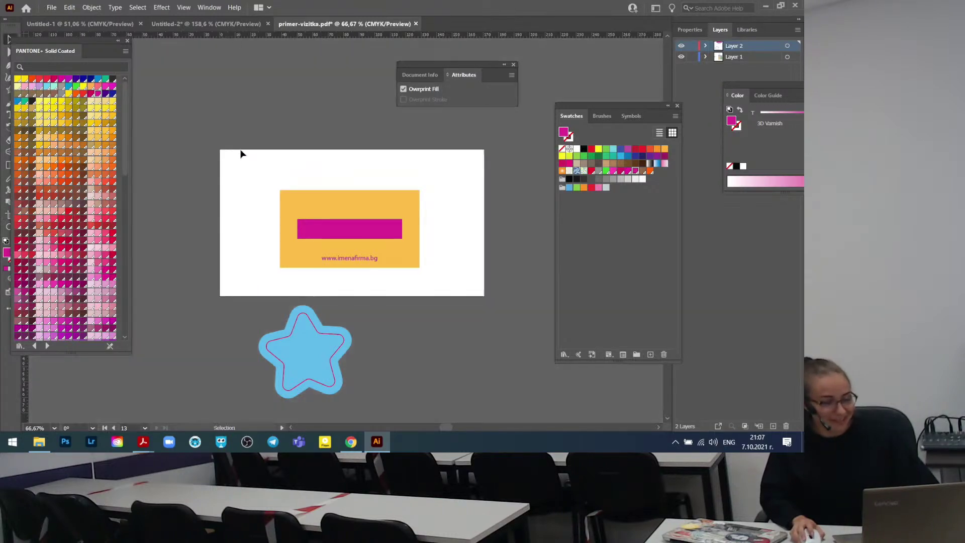
# Start saving the document as an Adobe PDF on the computer, limiting the artboard range to 13.
pyautogui.hotkey('ctrl', 'shift', 's')
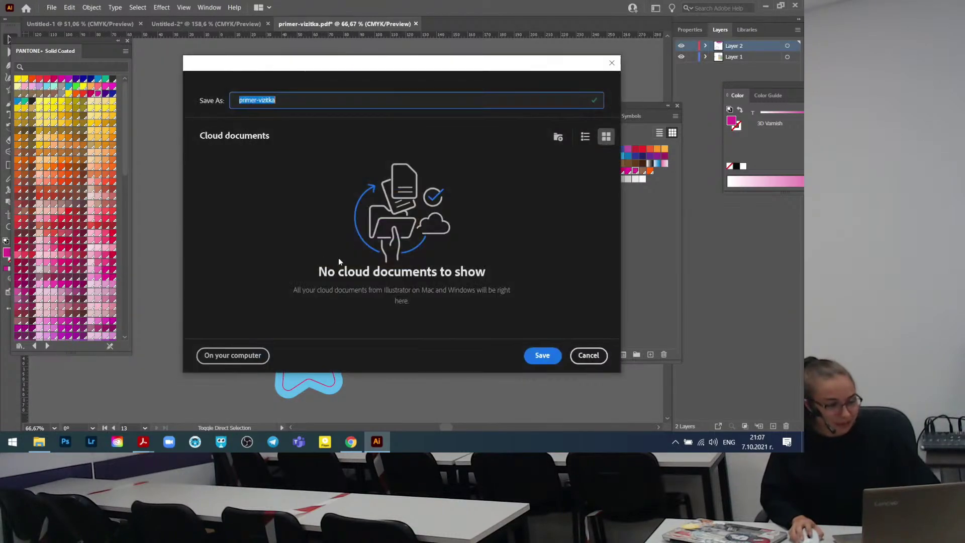
pyautogui.click(241, 360)
pyautogui.click(329, 311)
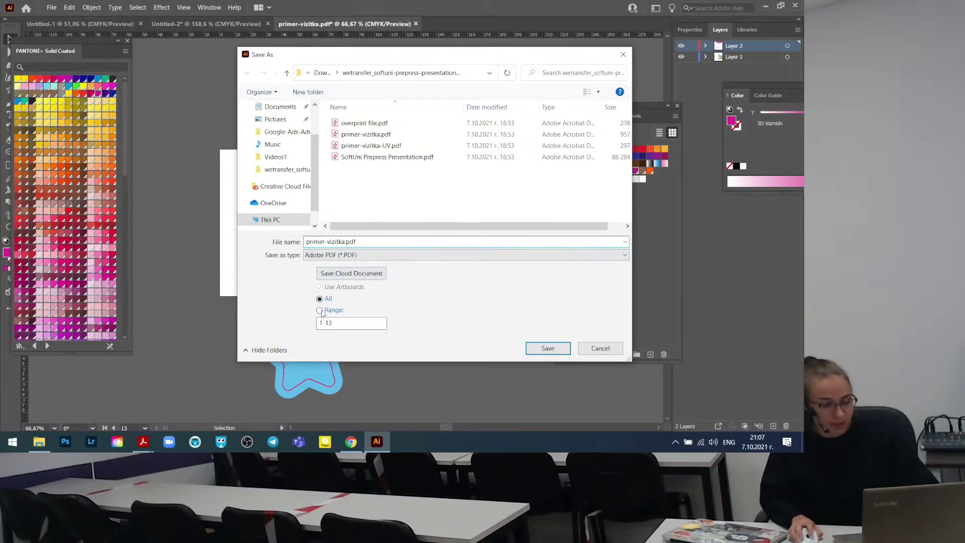
pyautogui.moveTo(331, 322); pyautogui.dragTo(308, 322)
pyautogui.press('BackSpace')
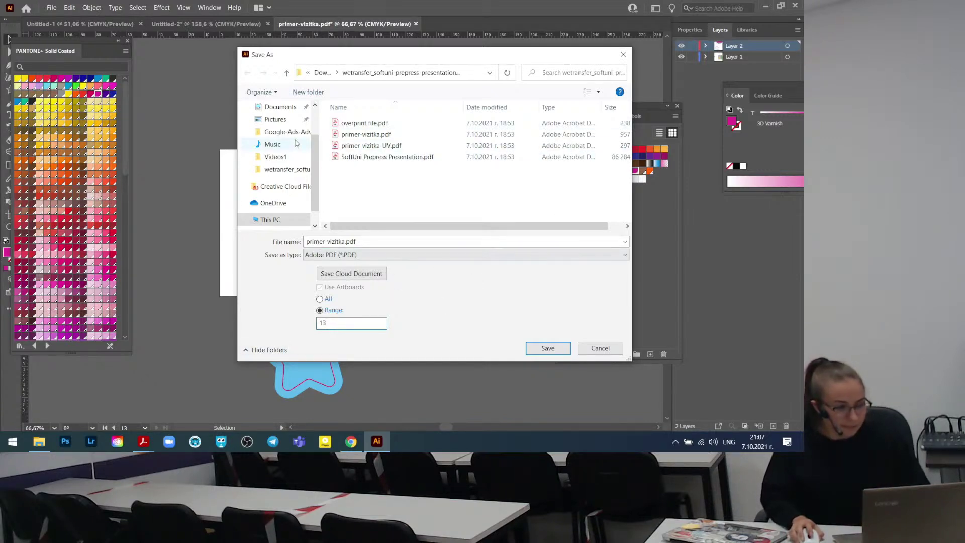
# Choose the Desktop folder, name the file bql-fon-primer-vizitka.pdf, and proceed to the PDF settings.
pyautogui.scroll(3, 297, 143)
pyautogui.click(276, 129)
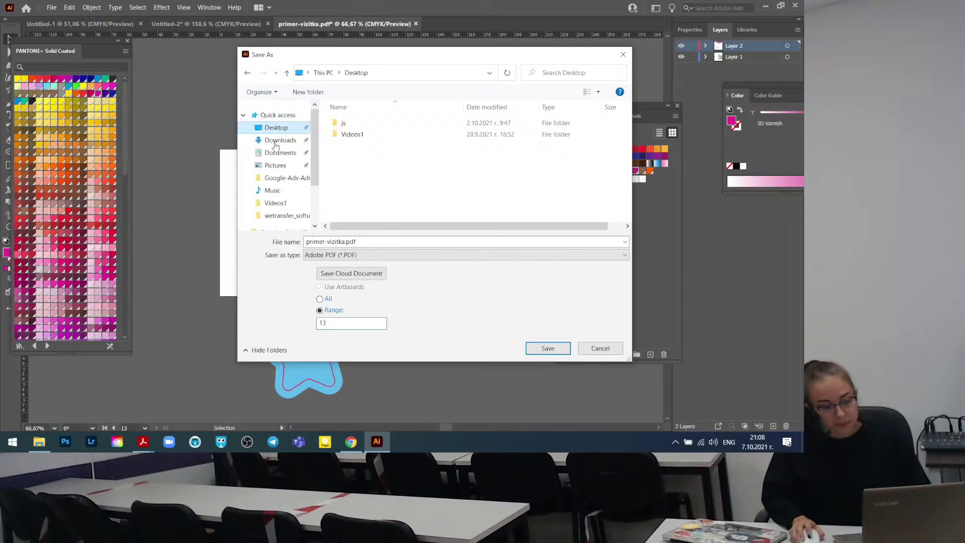
pyautogui.click(308, 241)
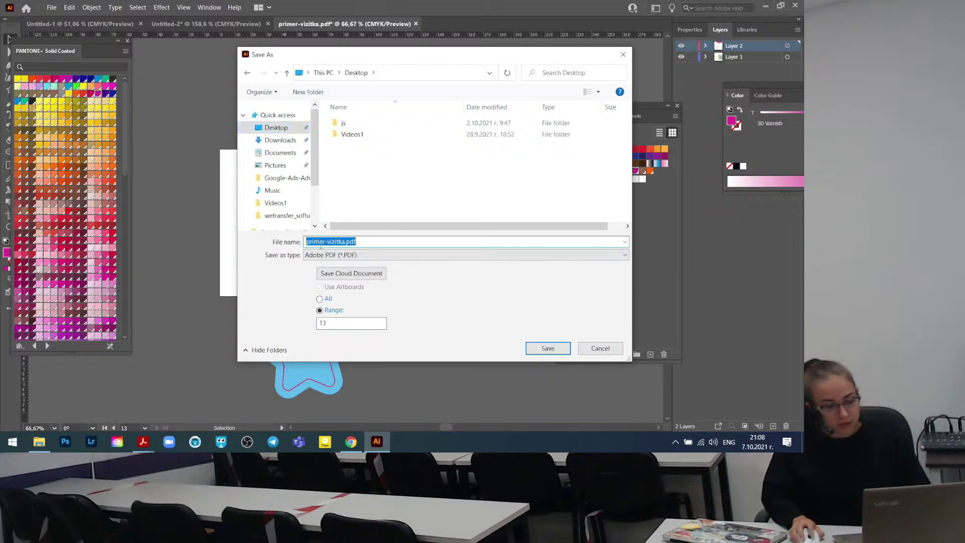
pyautogui.click(308, 242)
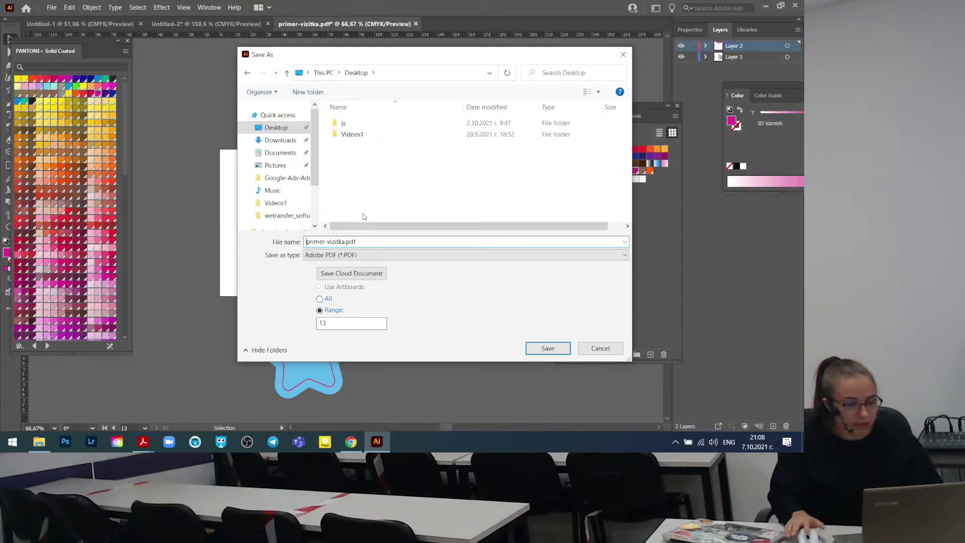
pyautogui.moveTo(392, 55); pyautogui.dragTo(385, 71)
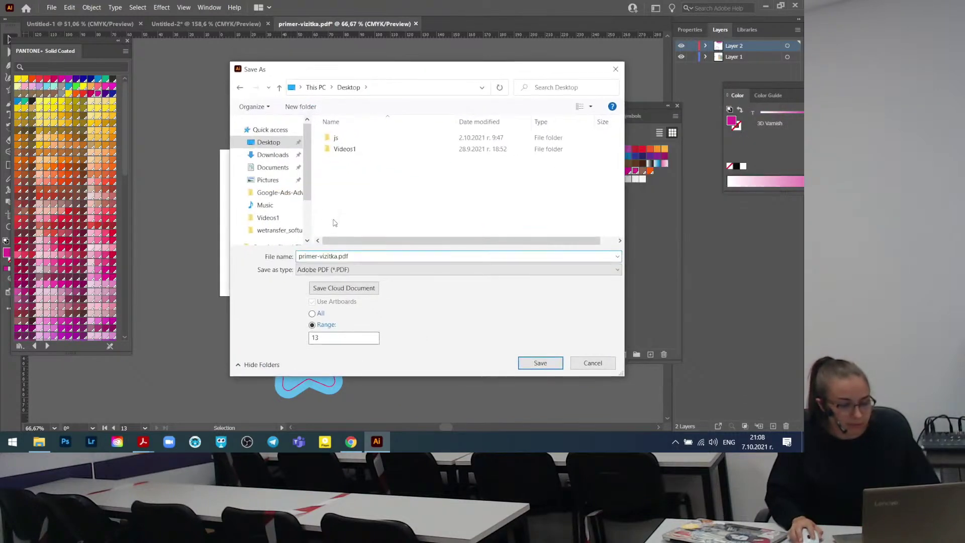
pyautogui.write('bql-fon-')
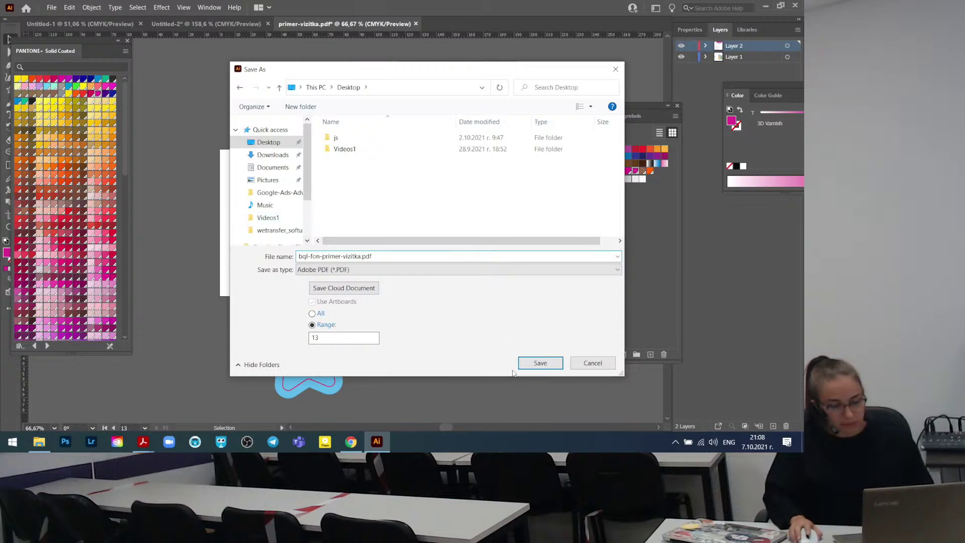
pyautogui.click(540, 363)
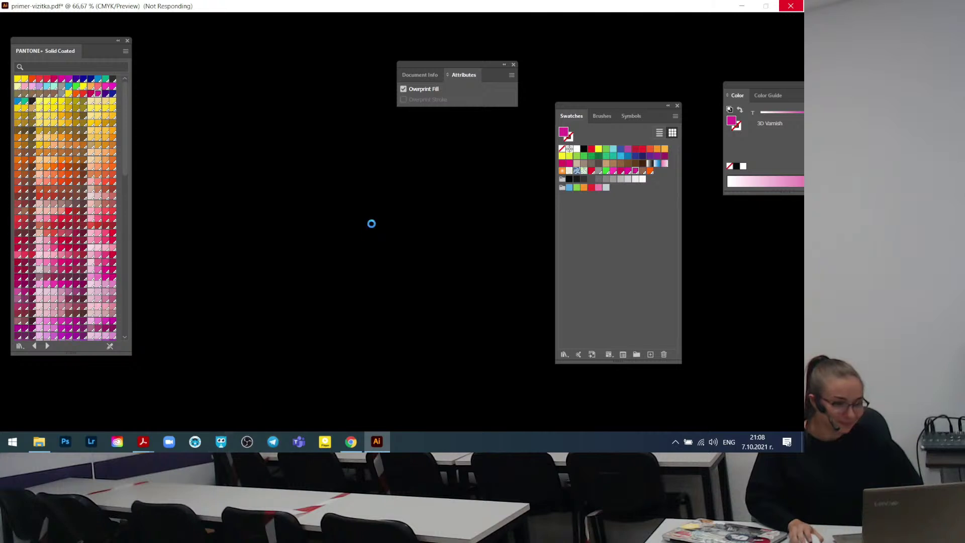
# Switch to Chrome to review the Slido questions and comments, and return to Illustrator.
pyautogui.click(354, 441)
pyautogui.scroll(-2, 370, 308)
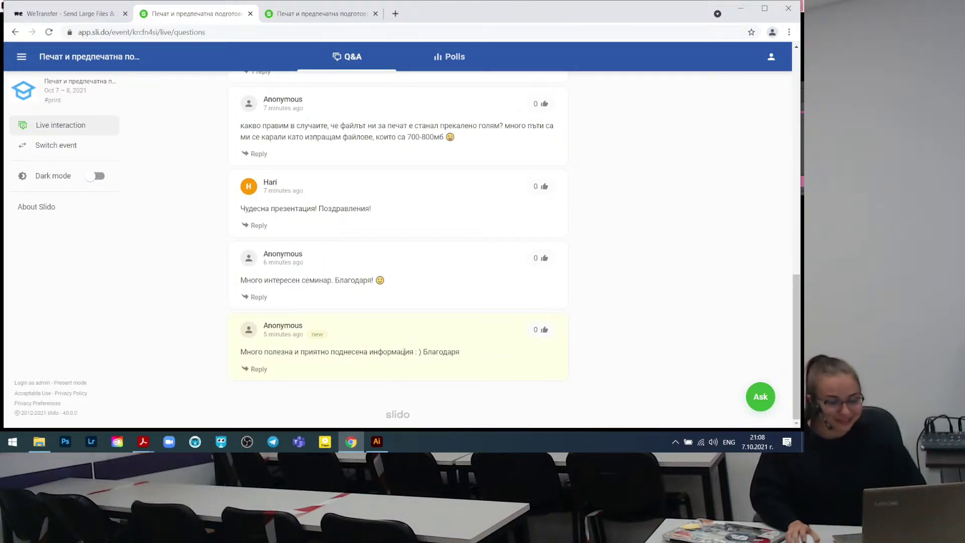
pyautogui.scroll(4, 384, 378)
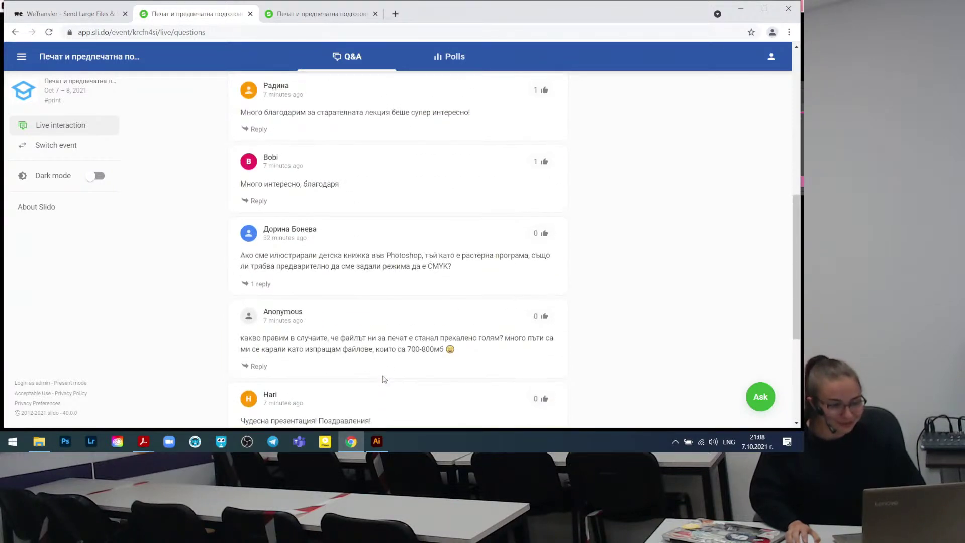
pyautogui.scroll(6, 384, 379)
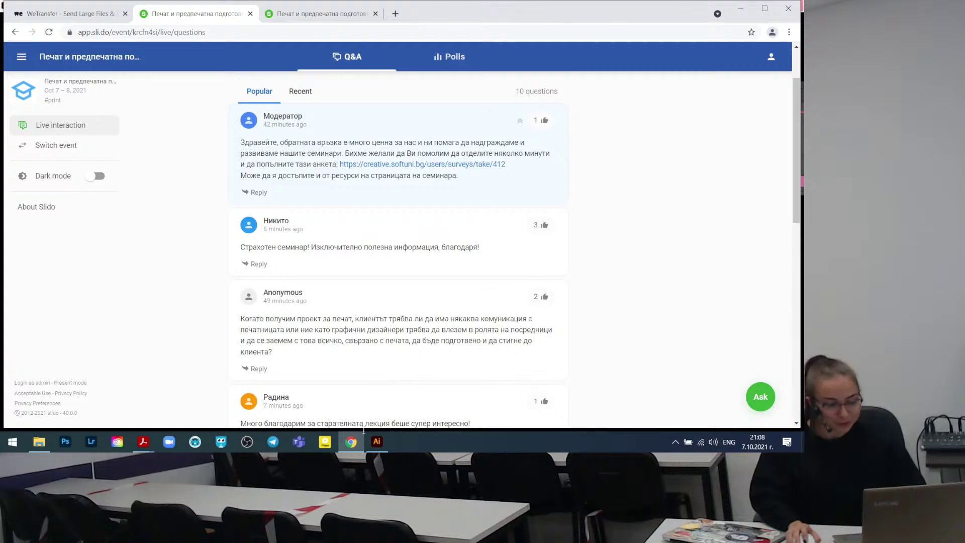
pyautogui.click(376, 441)
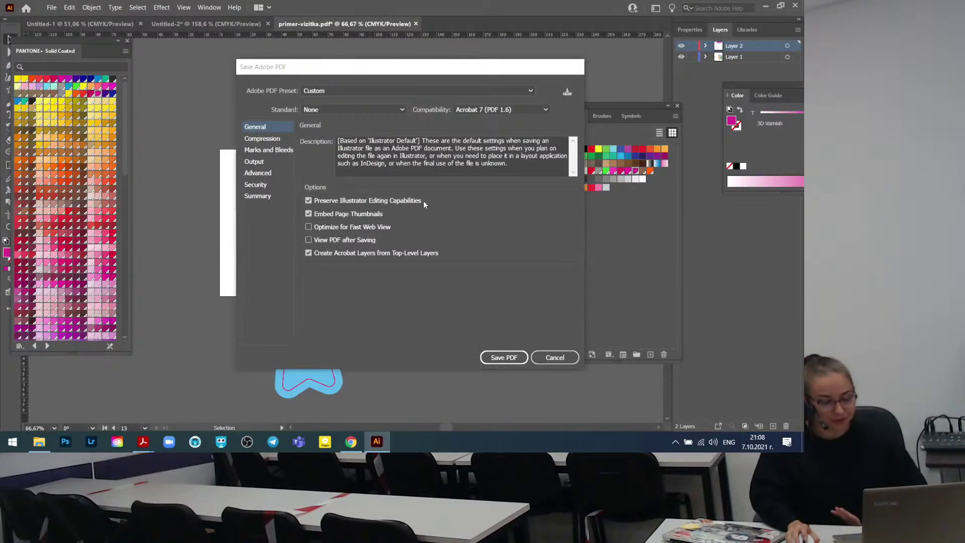
# Review the available Adobe PDF presets, keep the Custom preset, and save the PDF.
pyautogui.click(361, 71)
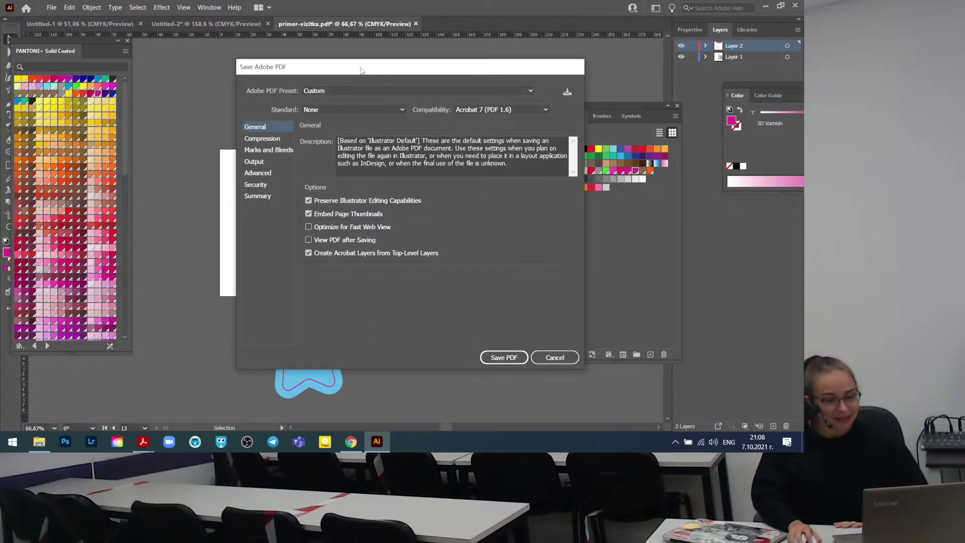
pyautogui.click(330, 89)
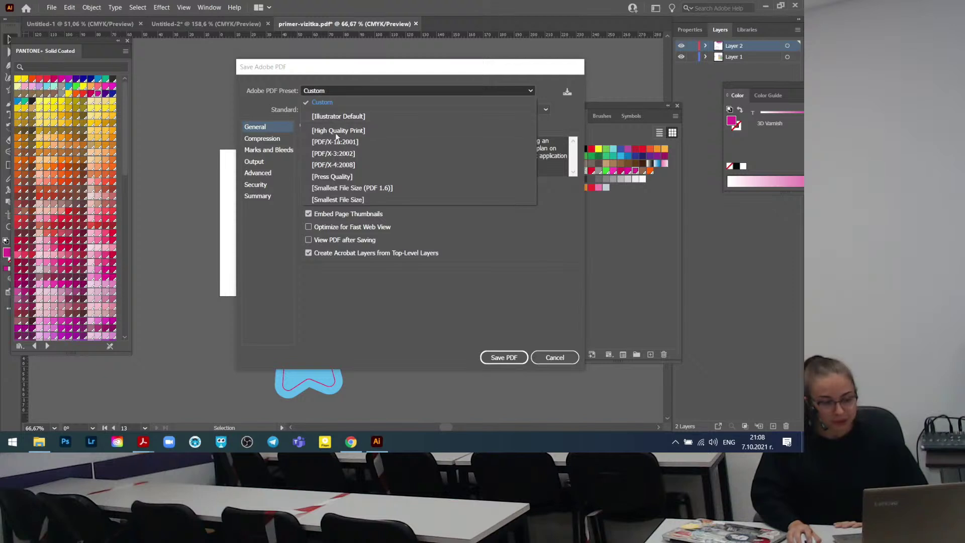
pyautogui.click(321, 80)
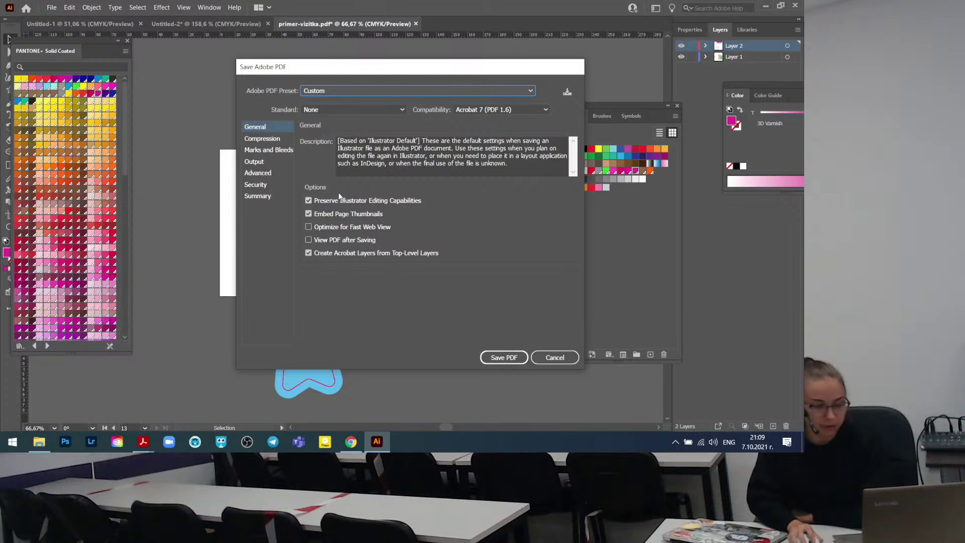
pyautogui.click(504, 357)
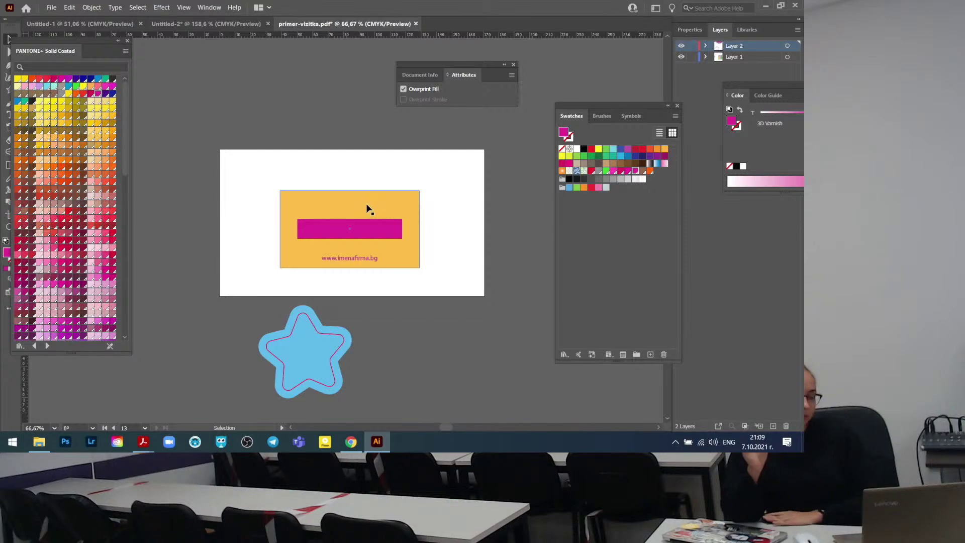
# Switch to File Explorer to locate bql-fon-primer-vizitka.pdf in the Desktop folder, and return to Illustrator.
pyautogui.click(39, 442)
pyautogui.click(38, 120)
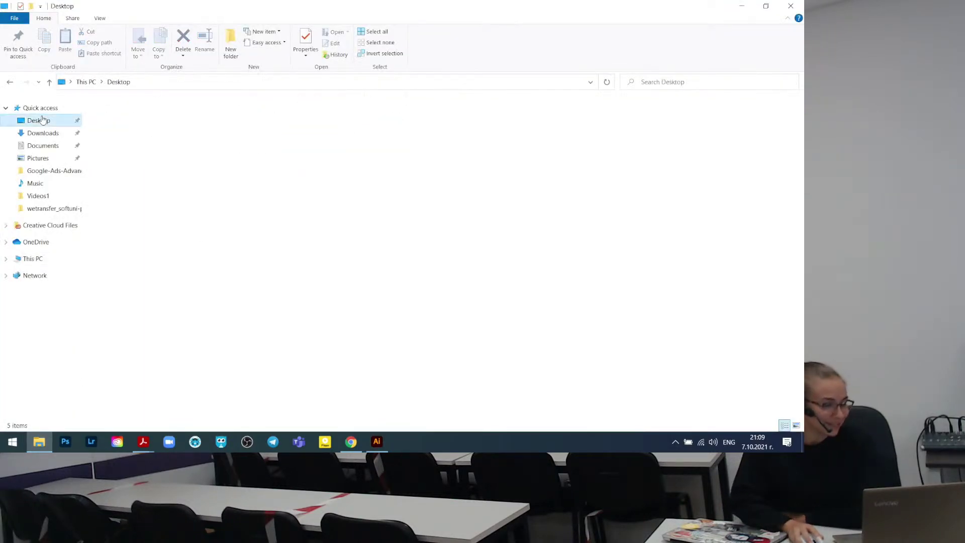
pyautogui.click(307, 139)
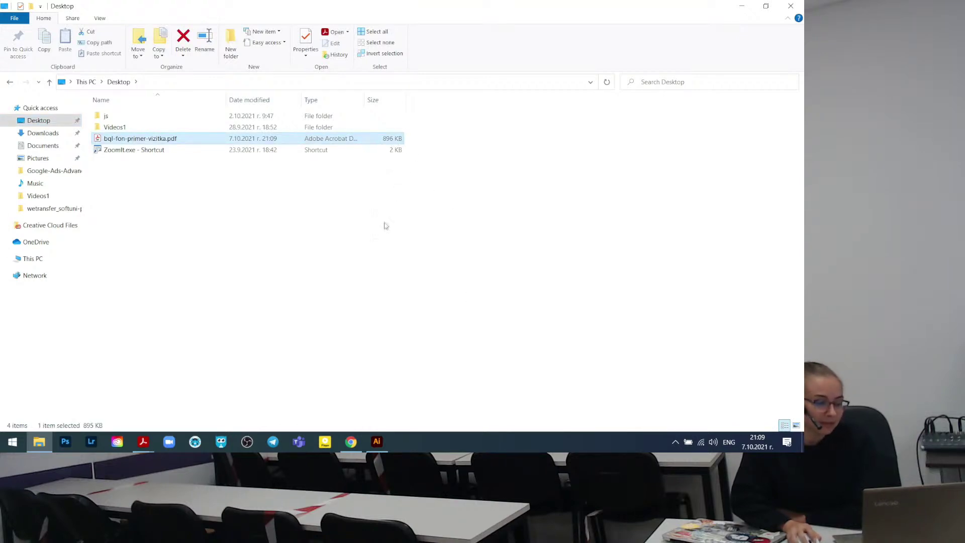
pyautogui.click(357, 354)
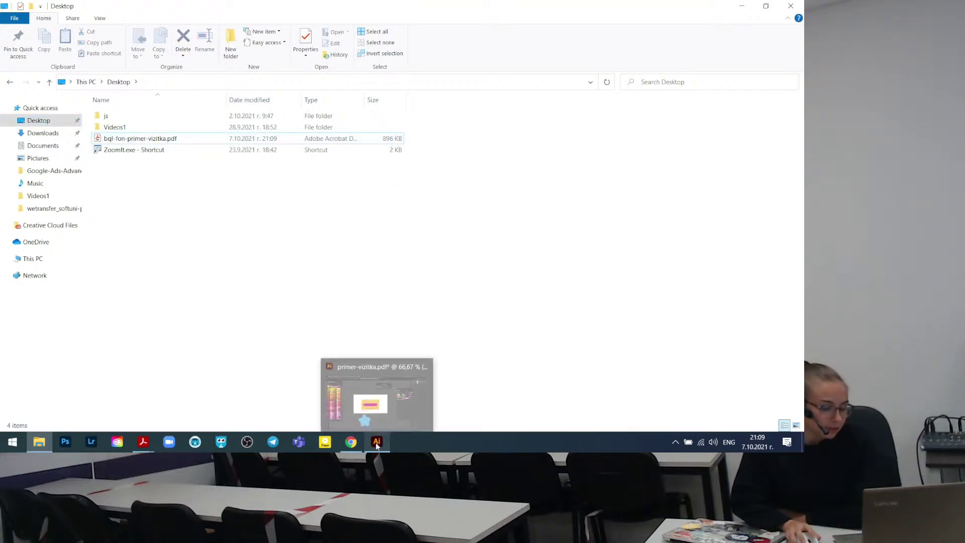
pyautogui.click(377, 444)
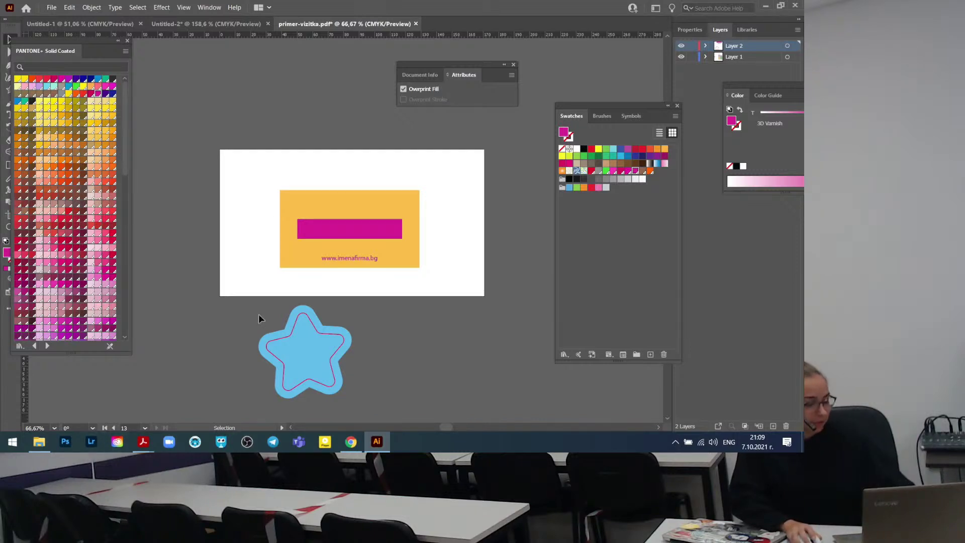
pyautogui.press('ctrl')
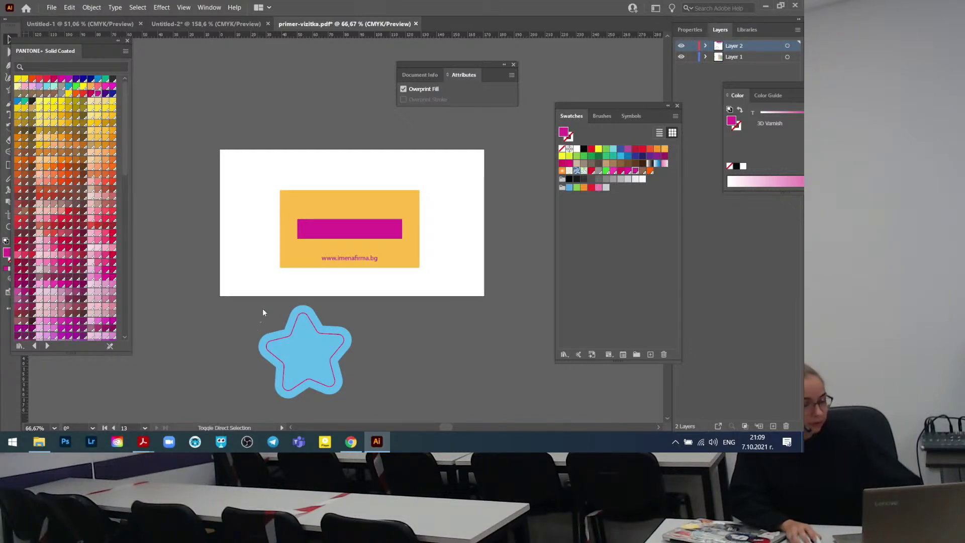
# Start saving a PDF copy named aprimer-vizitka.pdf and turn off Preserve Illustrator Editing Capabilities.
pyautogui.hotkey('ctrl', 'shift', 's')
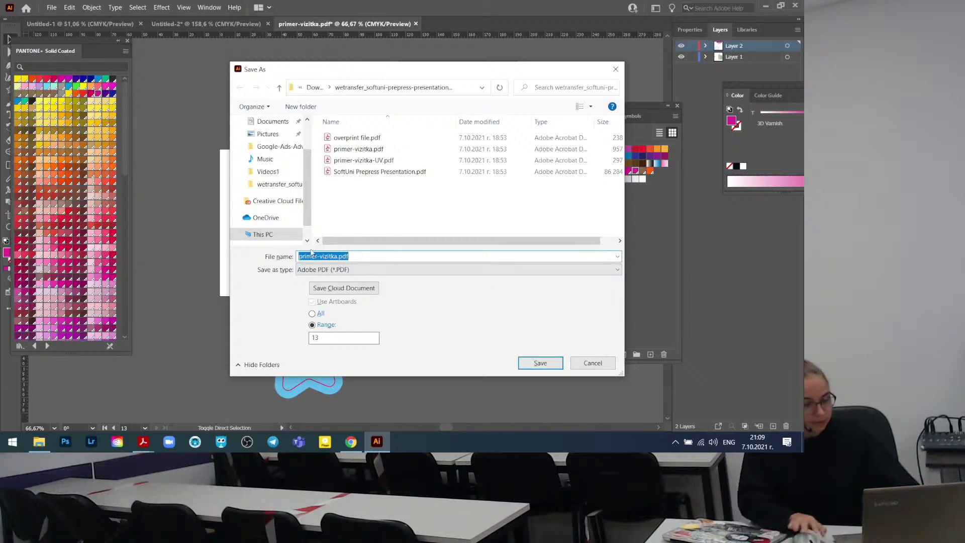
pyautogui.press('Home')
pyautogui.write('a')
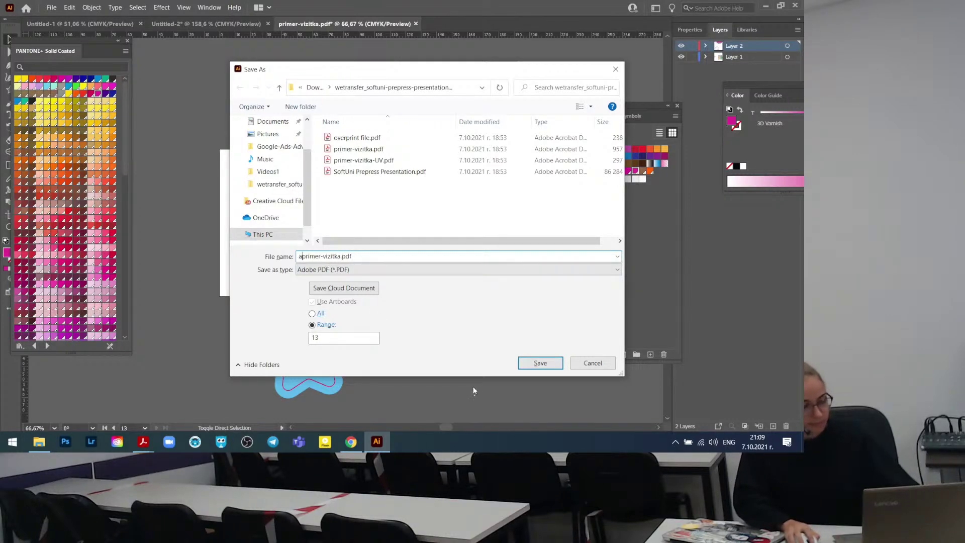
pyautogui.click(547, 364)
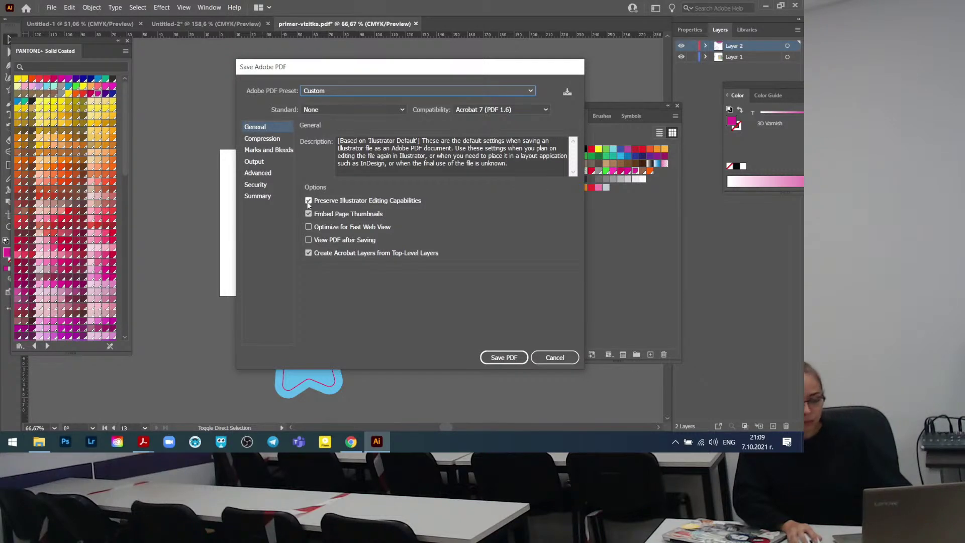
pyautogui.click(309, 201)
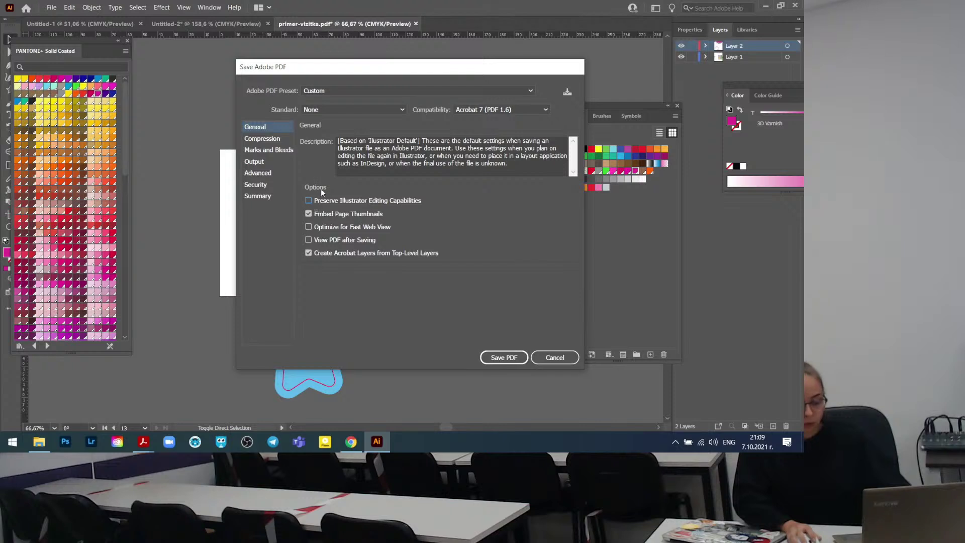
# Set color bitmap images to Bicubic Downsampling to 72 ppi for images above 75 ppi in the compression settings.
pyautogui.click(270, 143)
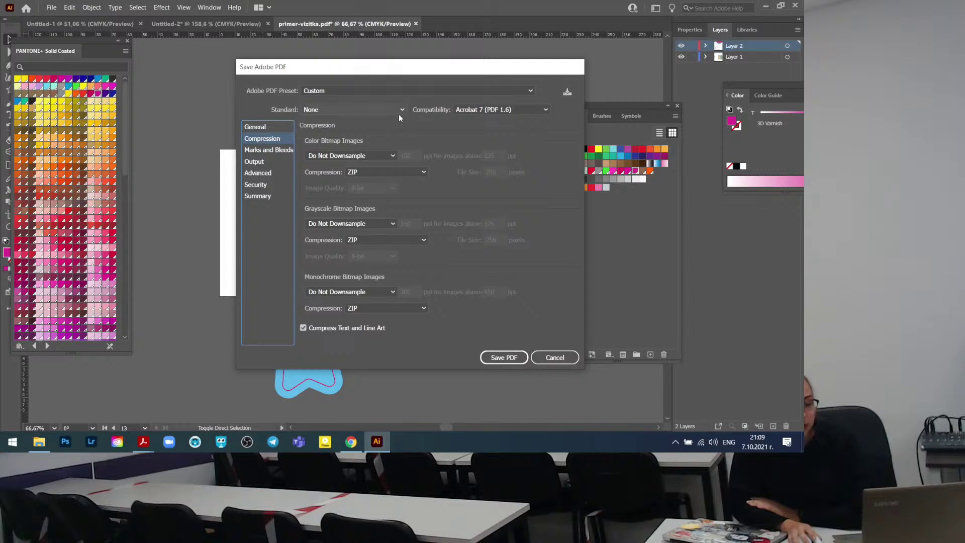
pyautogui.click(380, 154)
pyautogui.click(373, 154)
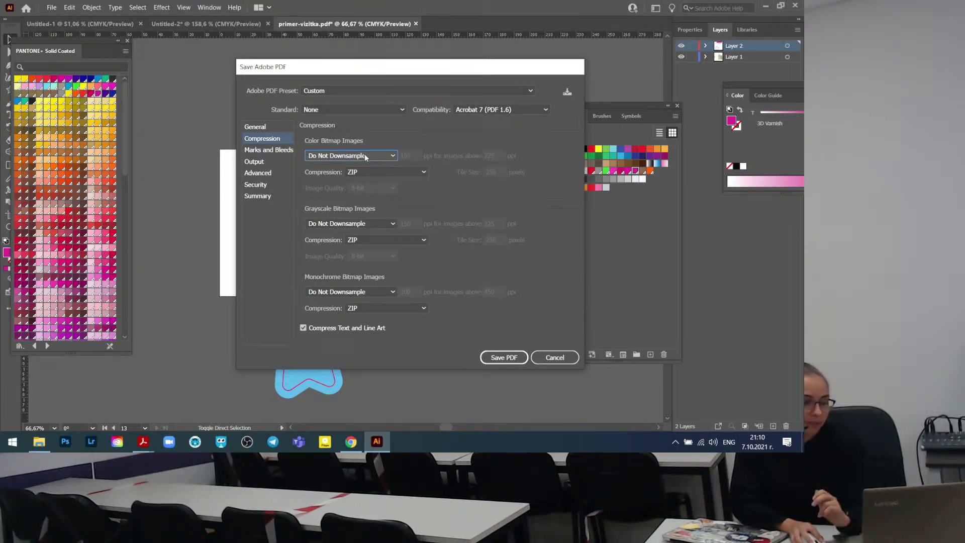
pyautogui.click(350, 156)
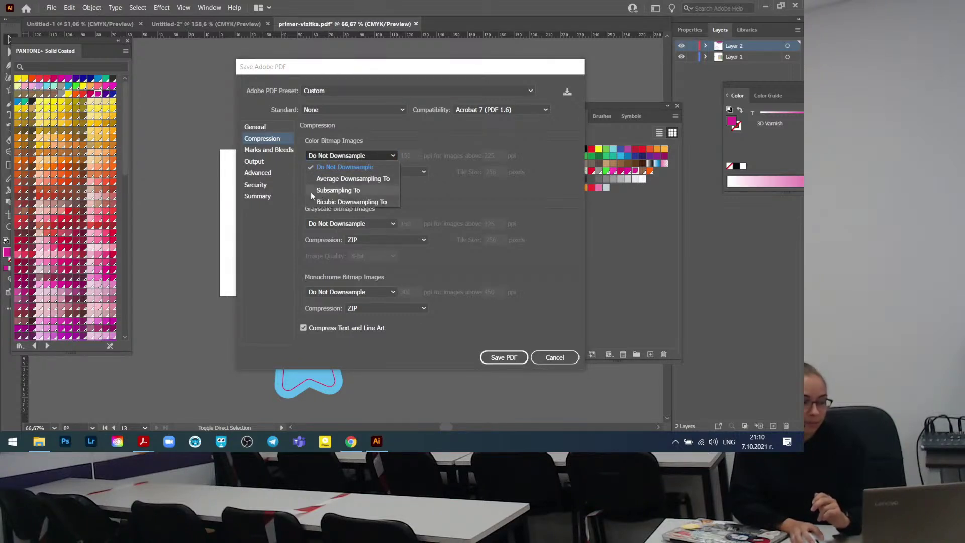
pyautogui.click(378, 202)
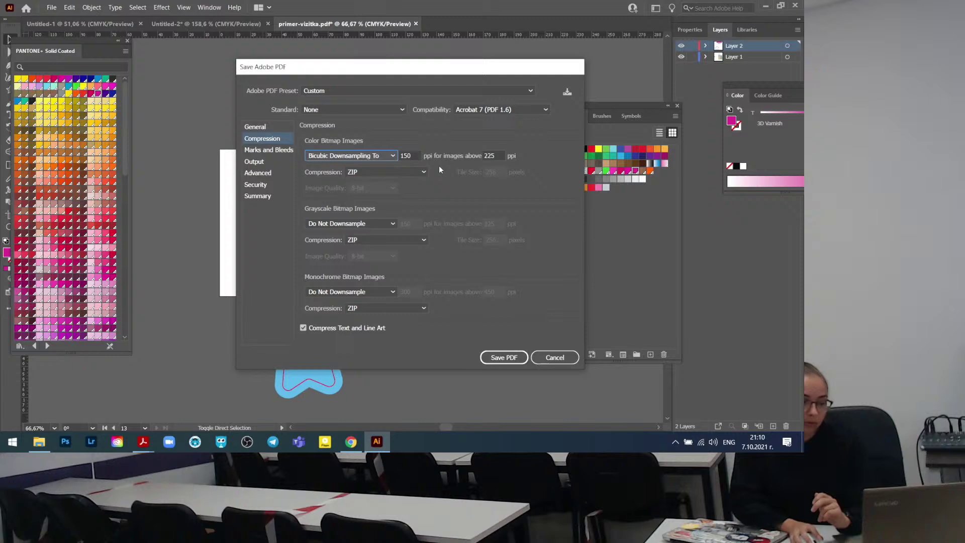
pyautogui.doubleClick(418, 152)
pyautogui.write('72')
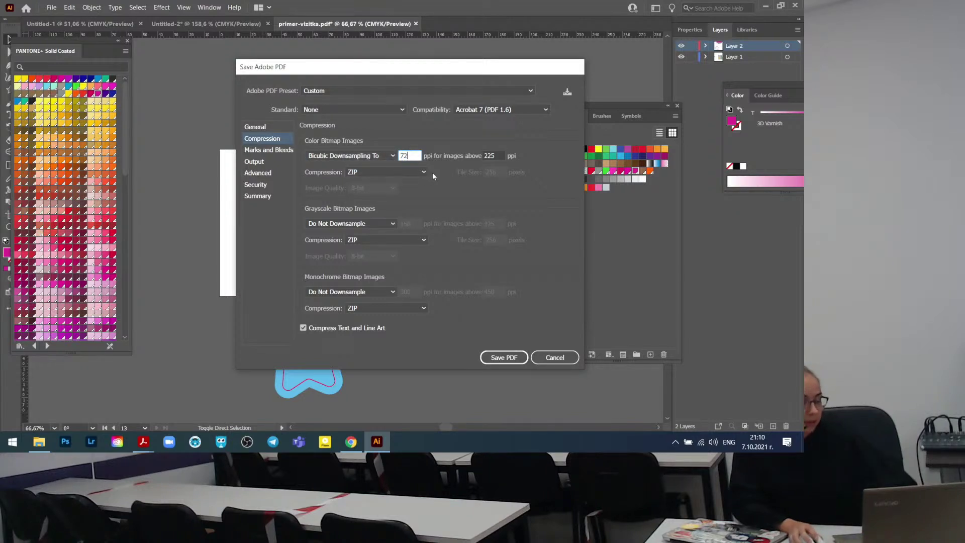
pyautogui.press('Tab')
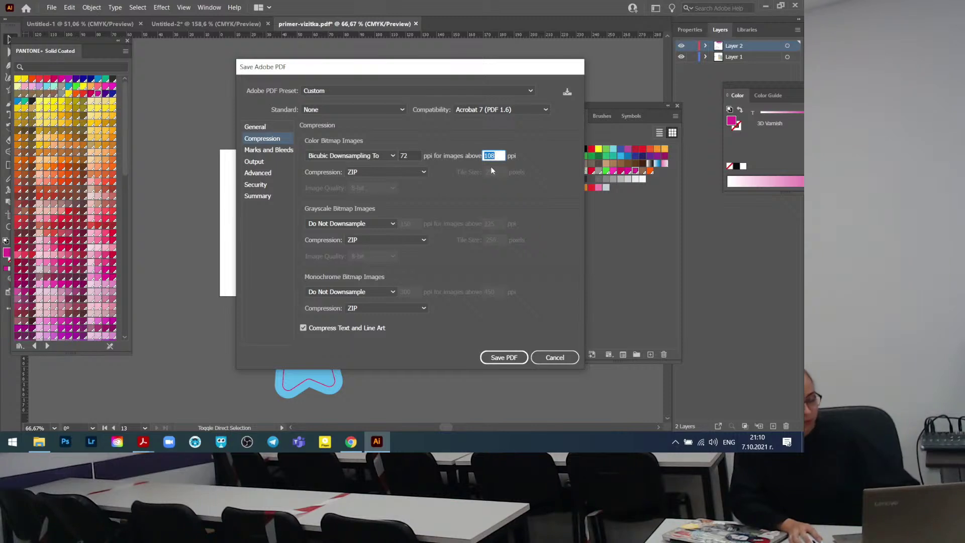
pyautogui.write('7')
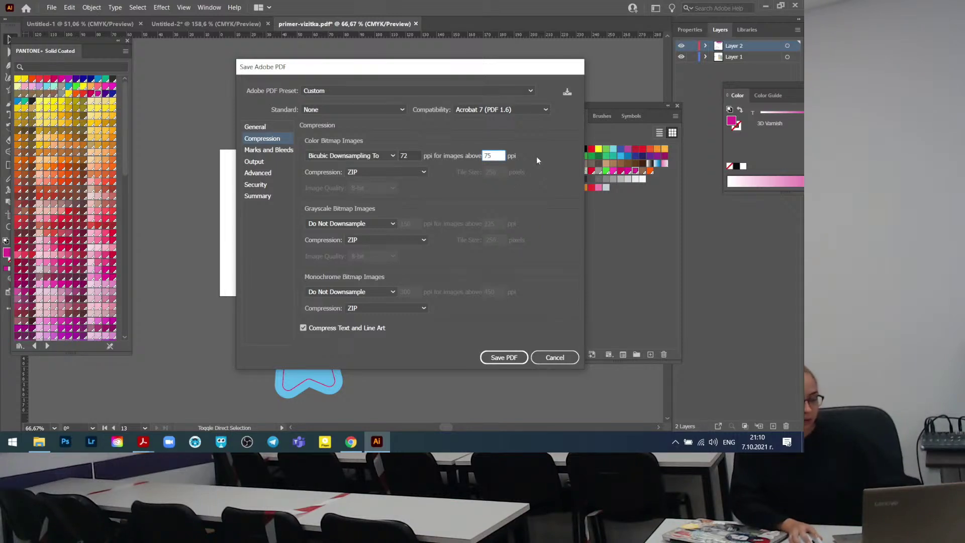
pyautogui.write('5')
# Set the color bitmap compression to JPEG with Maximum image quality.
pyautogui.click(367, 168)
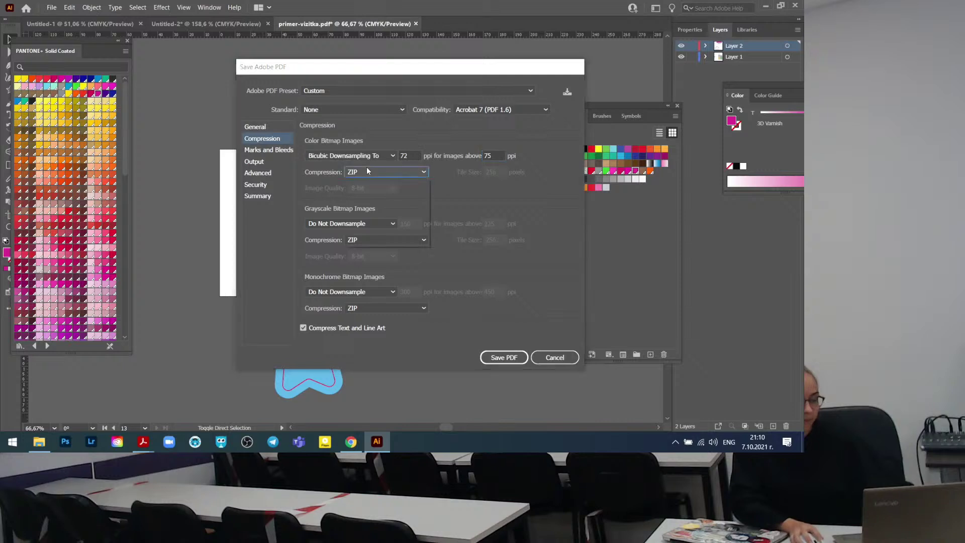
pyautogui.click(363, 218)
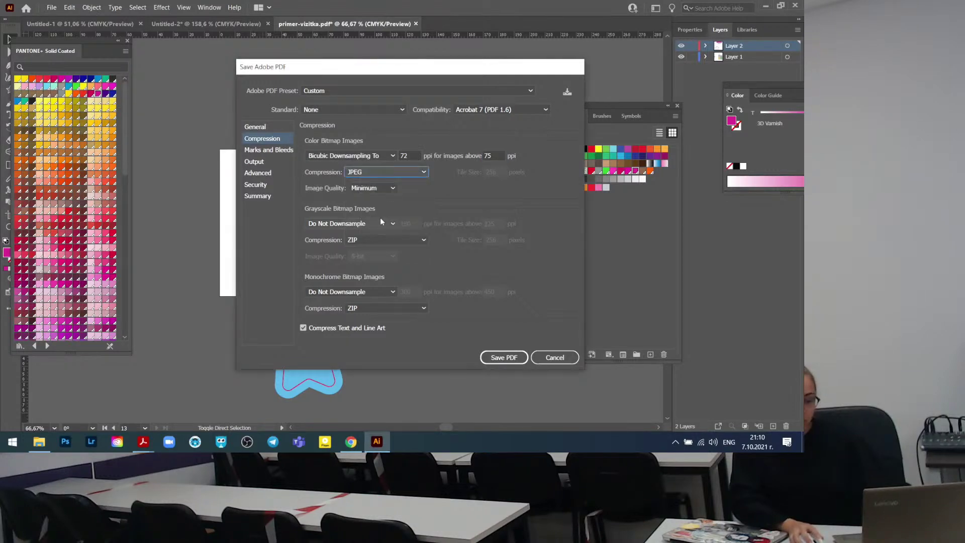
pyautogui.click(364, 188)
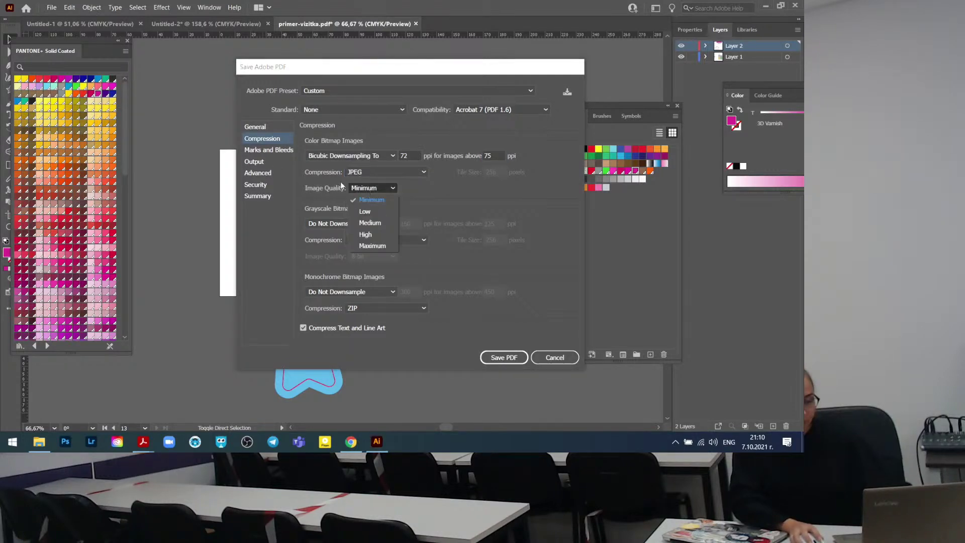
pyautogui.click(373, 245)
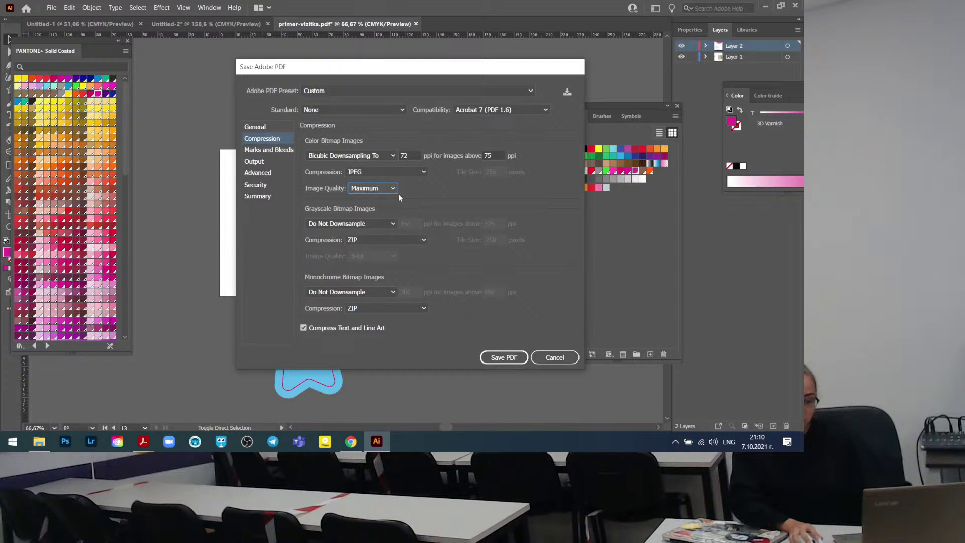
# Set the color image downsampling resolution to 300 ppi.
pyautogui.click(408, 156)
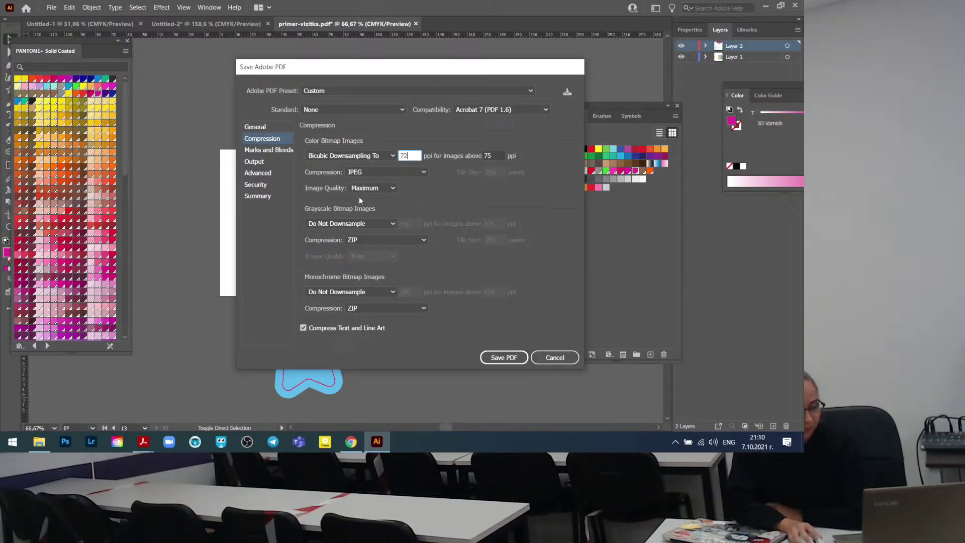
pyautogui.doubleClick(405, 155)
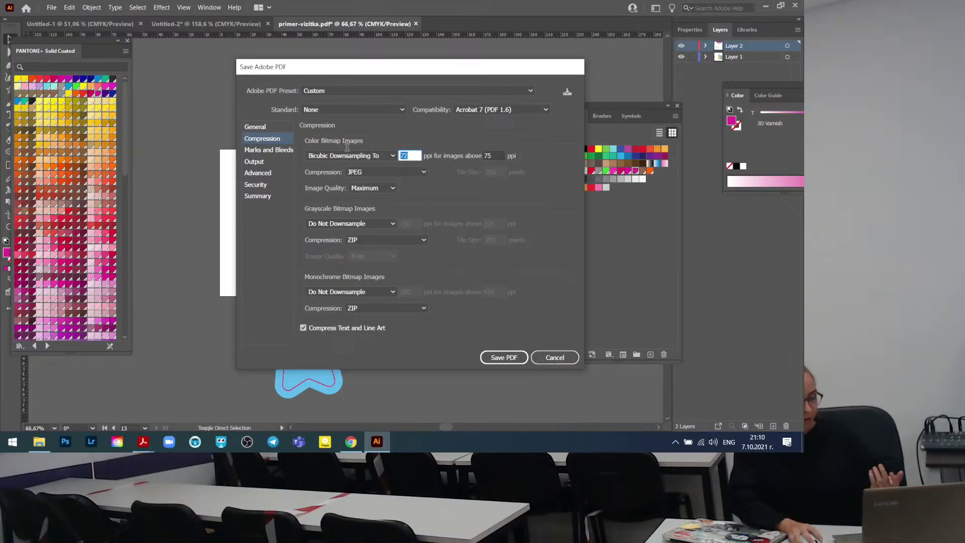
pyautogui.write('300')
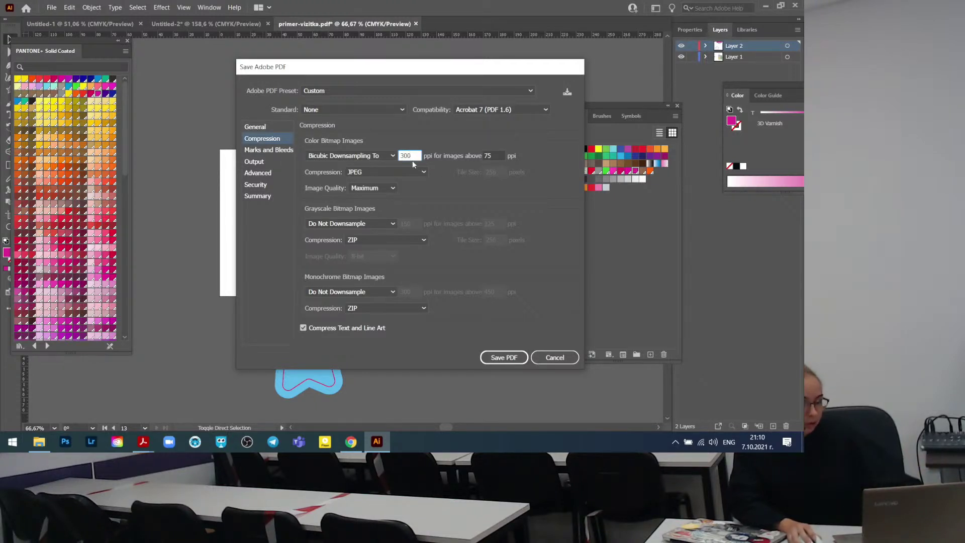
pyautogui.press('Tab')
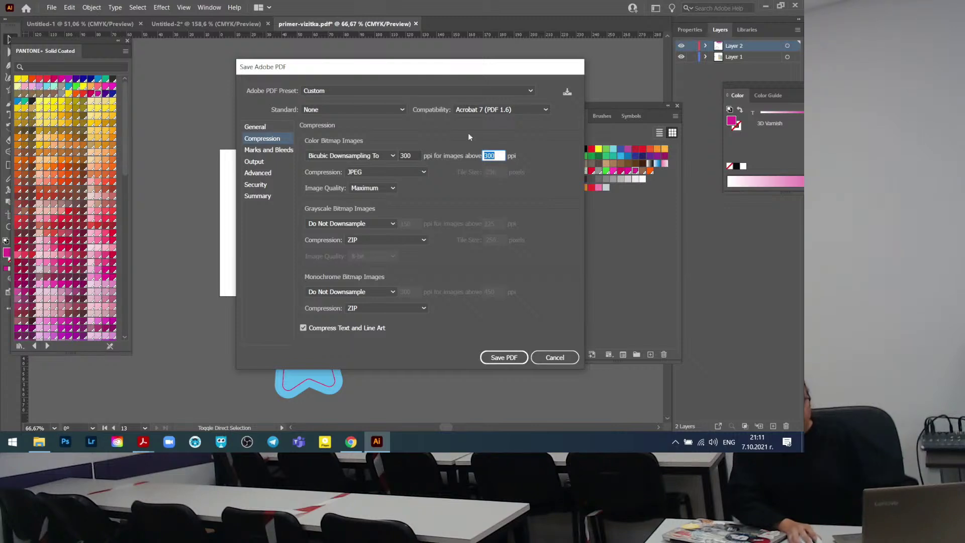
# Turn off All Printer's Marks and Use Document Bleed Settings in the PDF's marks and bleeds options.
pyautogui.click(270, 127)
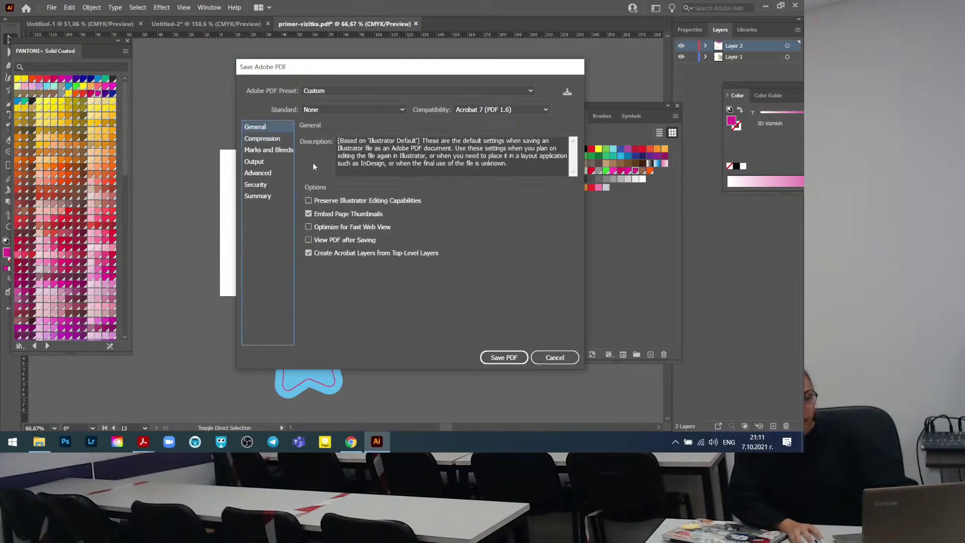
pyautogui.click(271, 151)
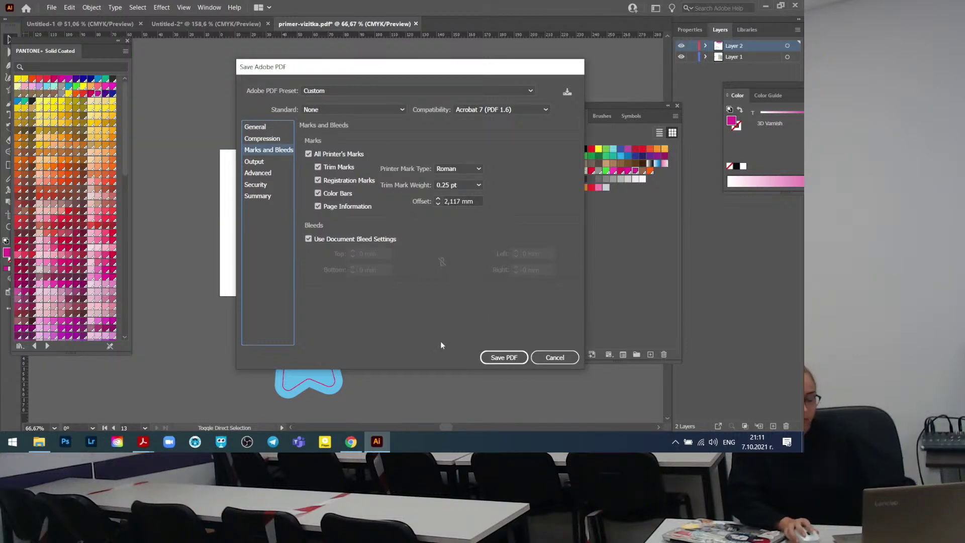
pyautogui.click(309, 154)
pyautogui.click(309, 239)
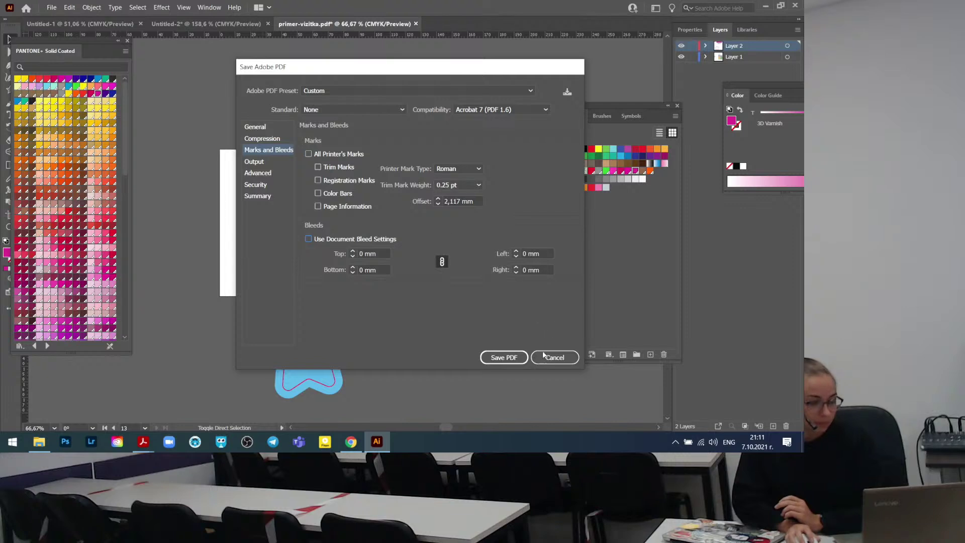
# Open bql-fon-primer-vizitka.pdf from File Explorer in Acrobat to examine its printer's marks, and return to Illustrator.
pyautogui.moveTo(411, 67); pyautogui.dragTo(402, 89)
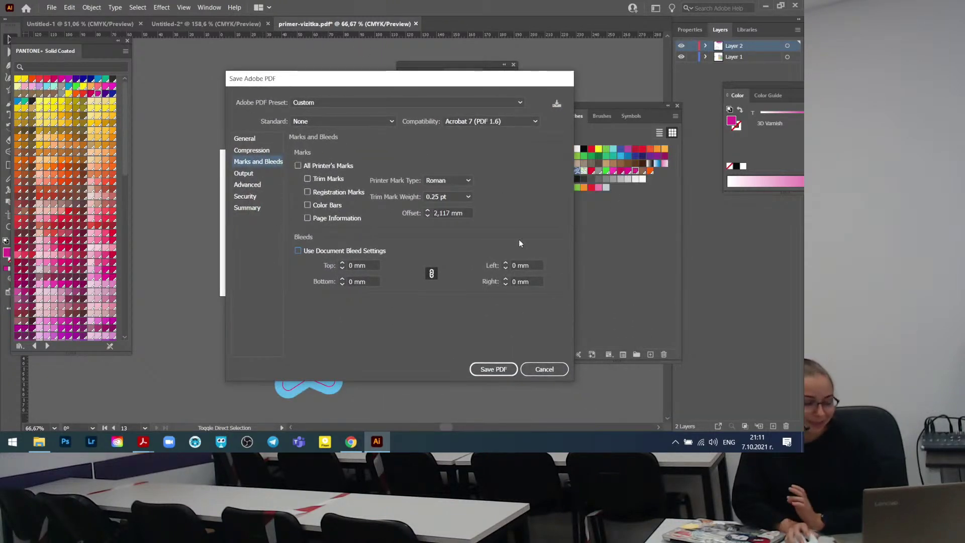
pyautogui.moveTo(350, 84); pyautogui.dragTo(365, 95)
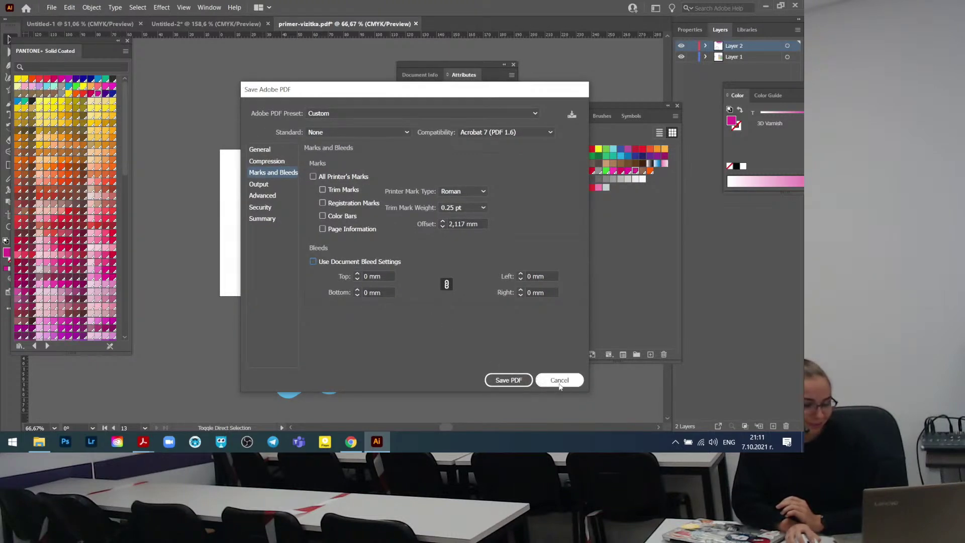
pyautogui.click(38, 442)
pyautogui.doubleClick(195, 141)
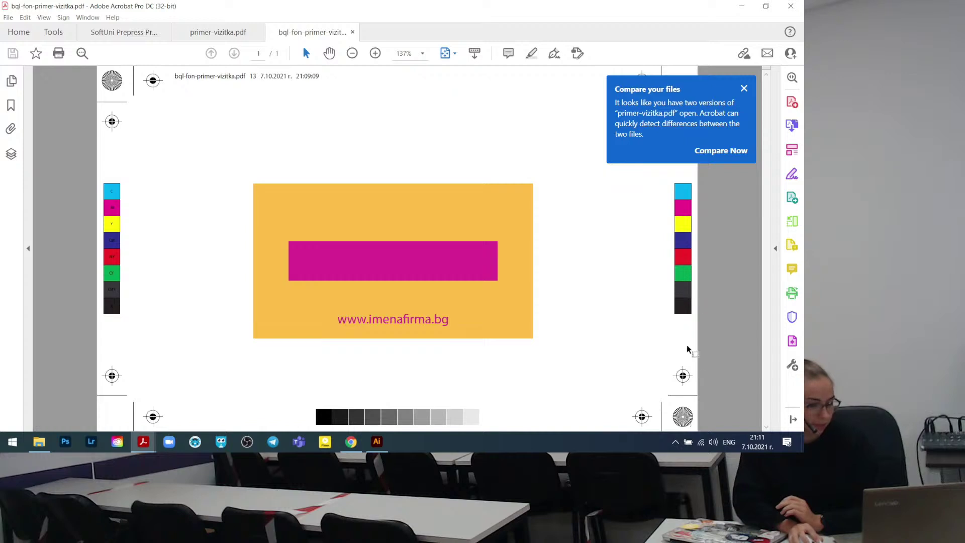
pyautogui.click(377, 450)
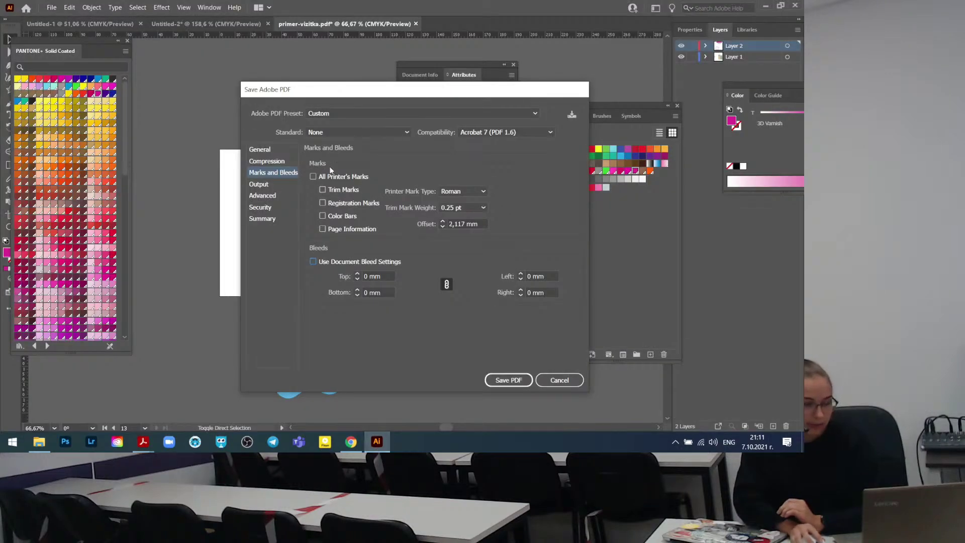
# Try the printer's marks on and off, enable Use Document Bleed Settings, and cancel the PDF export.
pyautogui.click(314, 177)
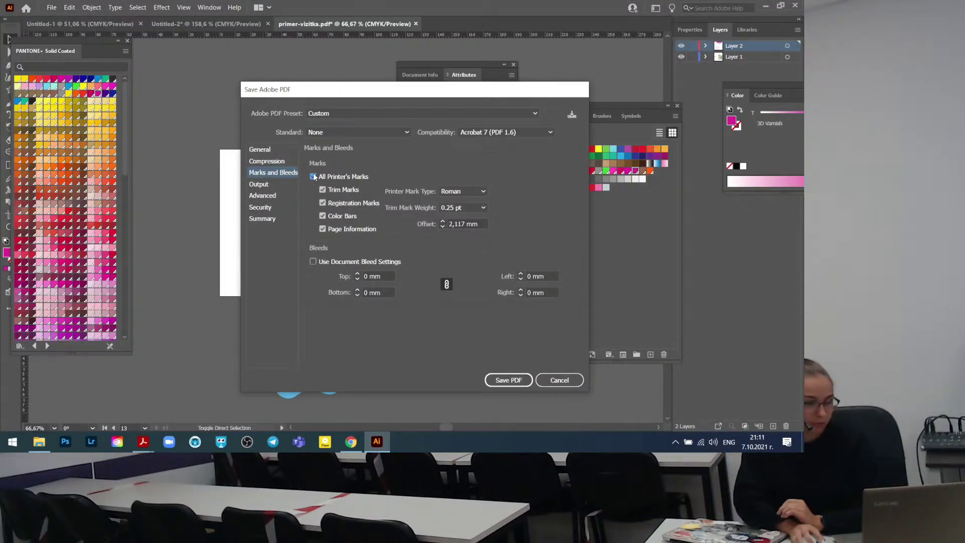
pyautogui.click(313, 262)
pyautogui.click(331, 262)
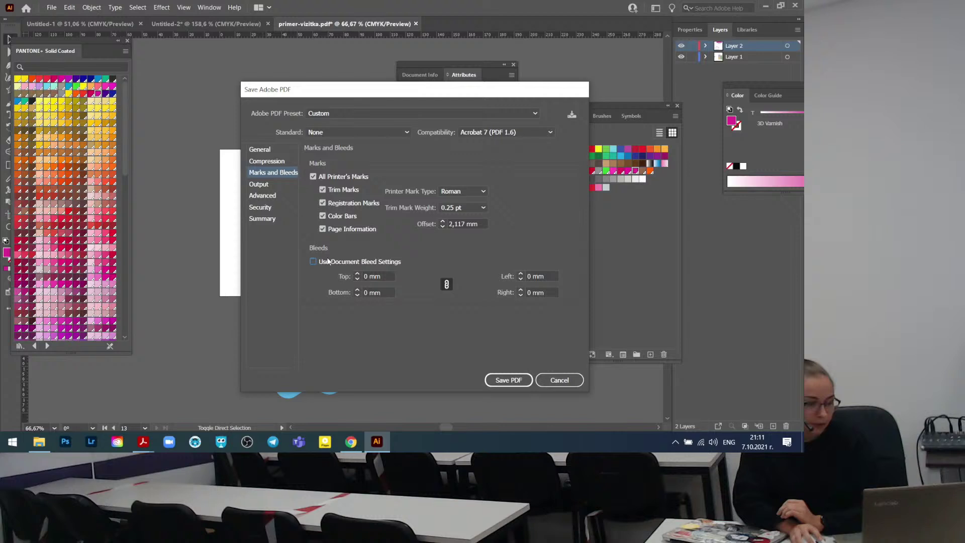
pyautogui.click(314, 177)
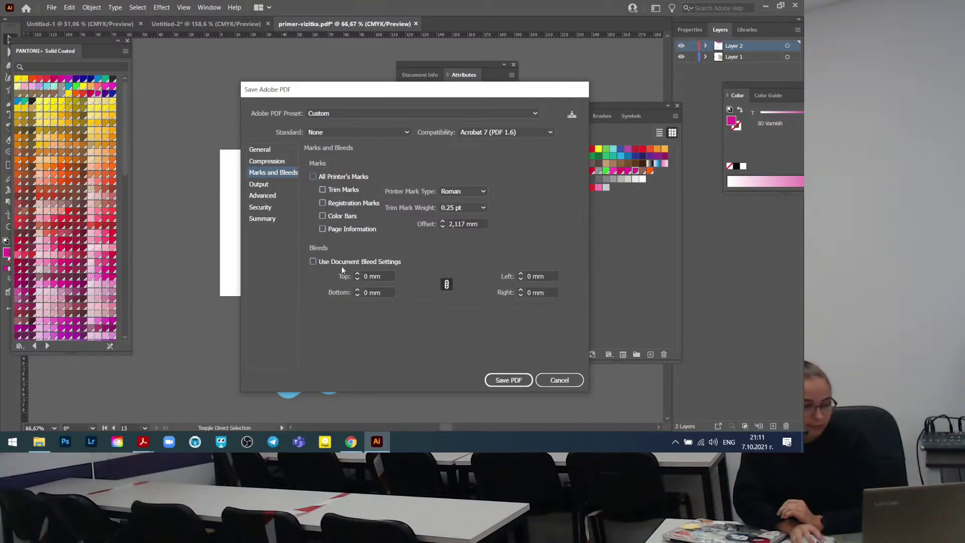
pyautogui.click(313, 262)
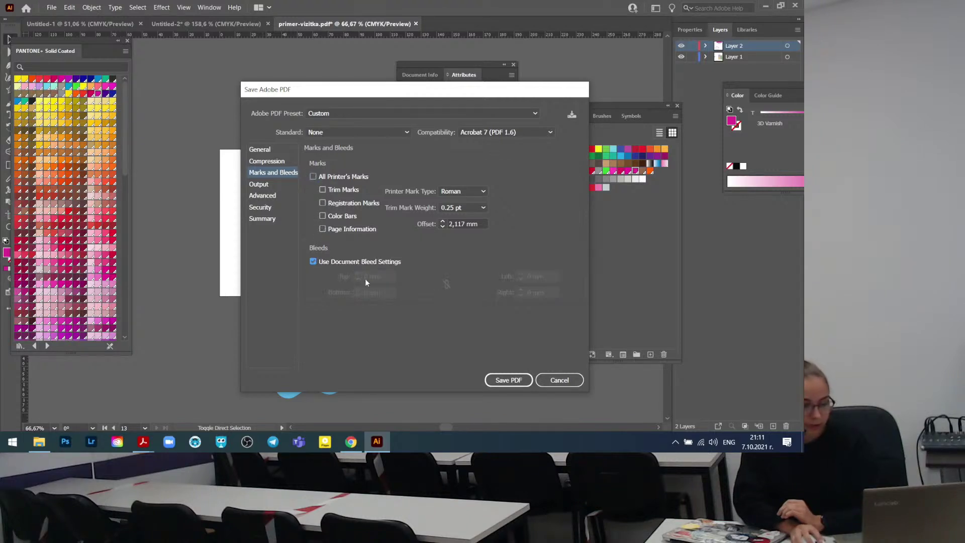
pyautogui.click(560, 380)
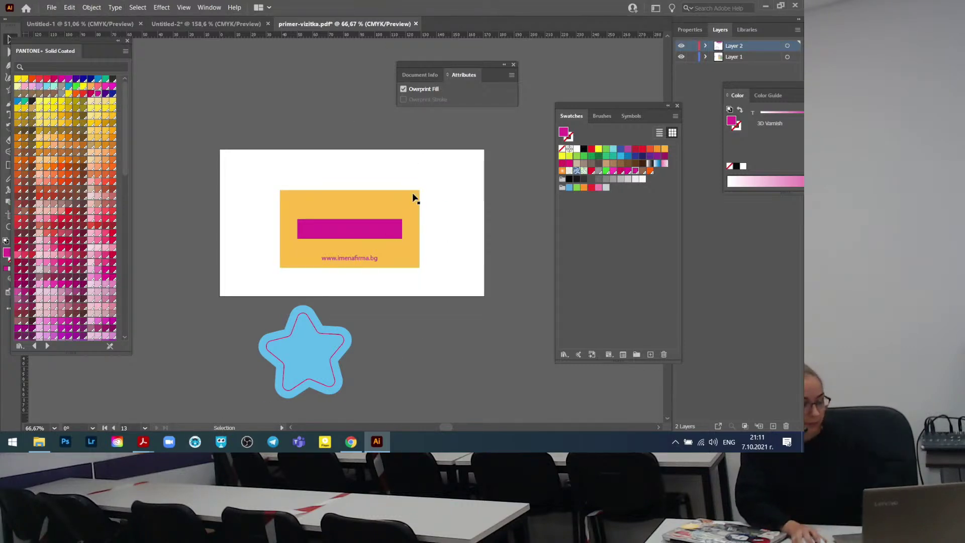
# Switch to Chrome to review the remaining Slido questions and comments.
pyautogui.click(411, 211)
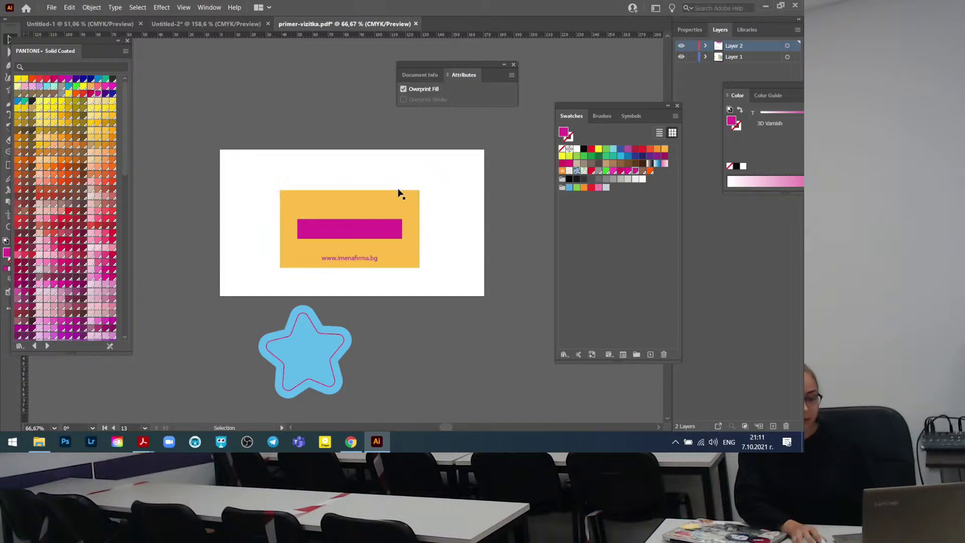
pyautogui.click(435, 273)
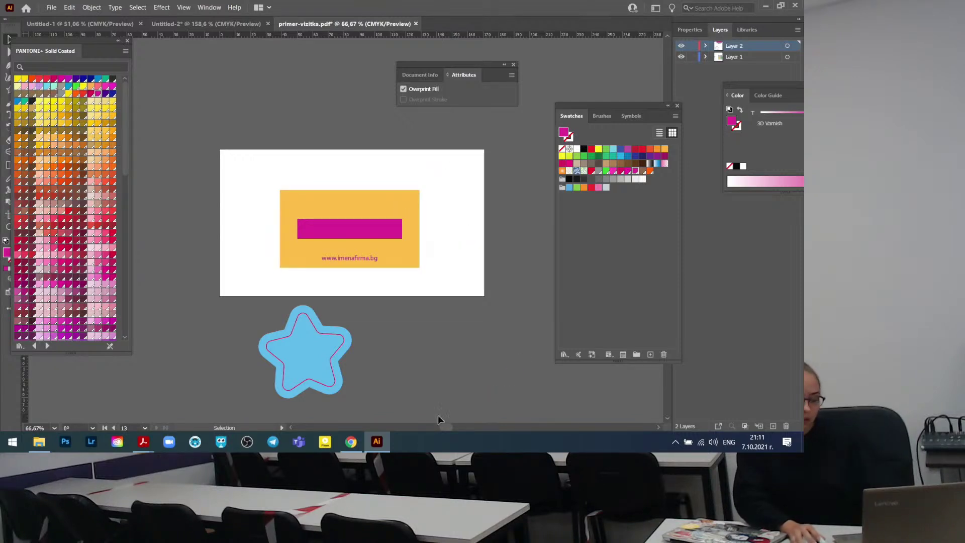
pyautogui.click(351, 442)
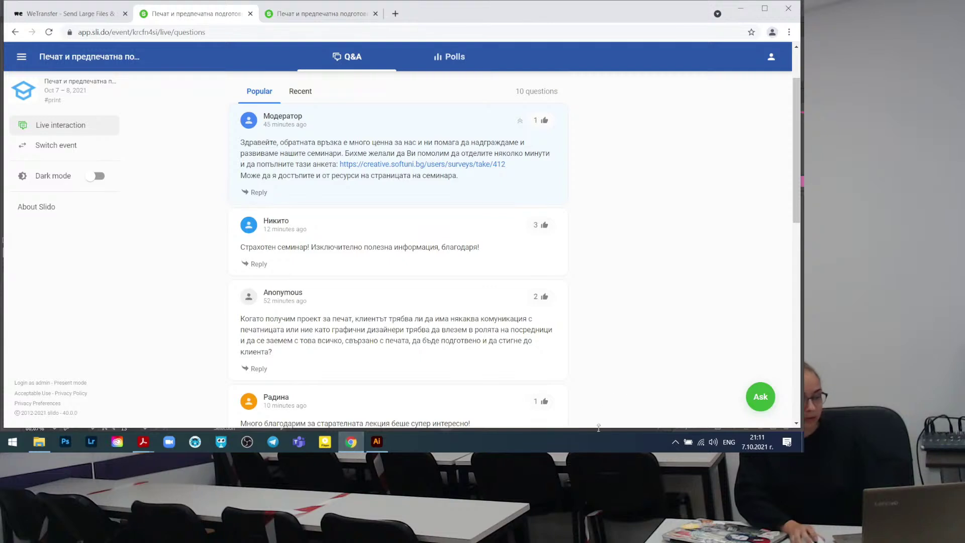
pyautogui.scroll(-2, 608, 227)
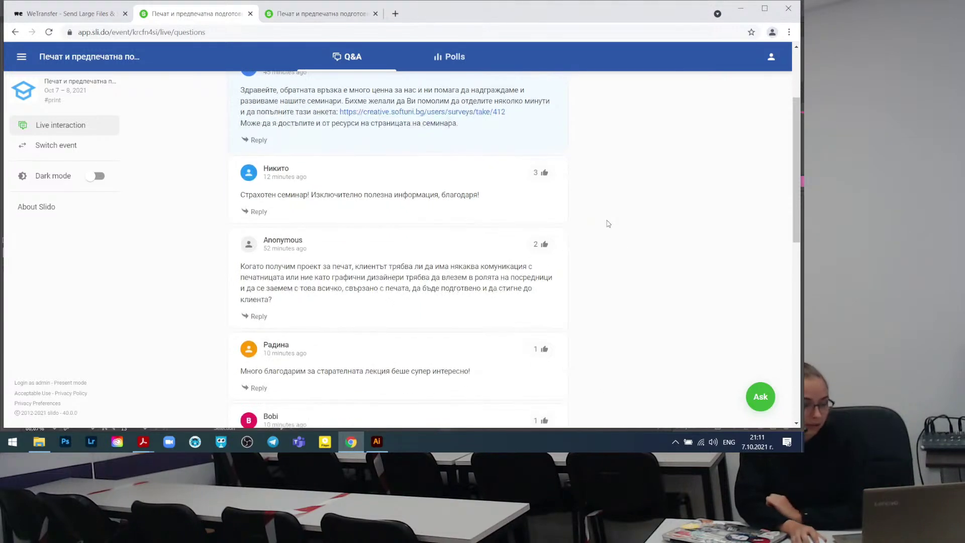
# Examine the Slido event's Popular questions and comments down to the last entry, and return to the start of the list.
pyautogui.scroll(-2, 606, 224)
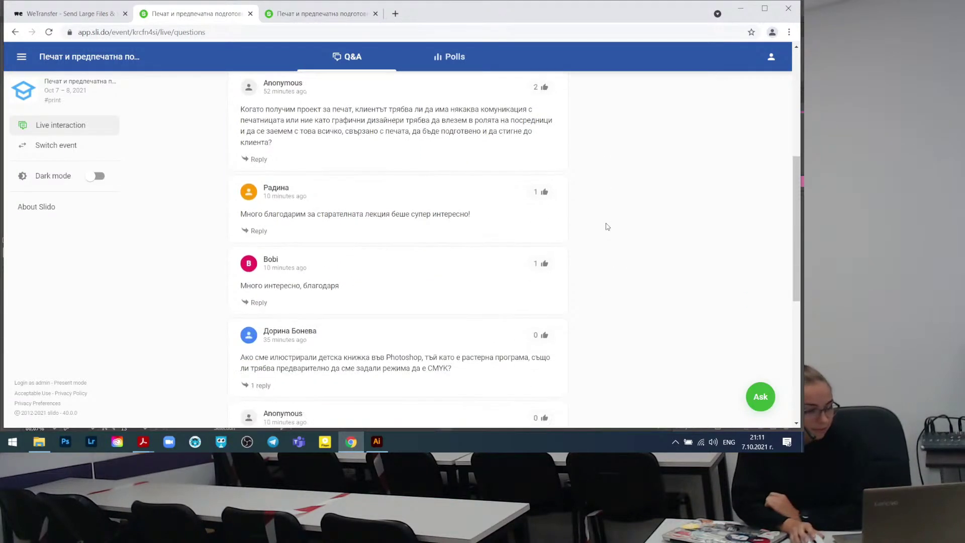
pyautogui.scroll(-4, 598, 221)
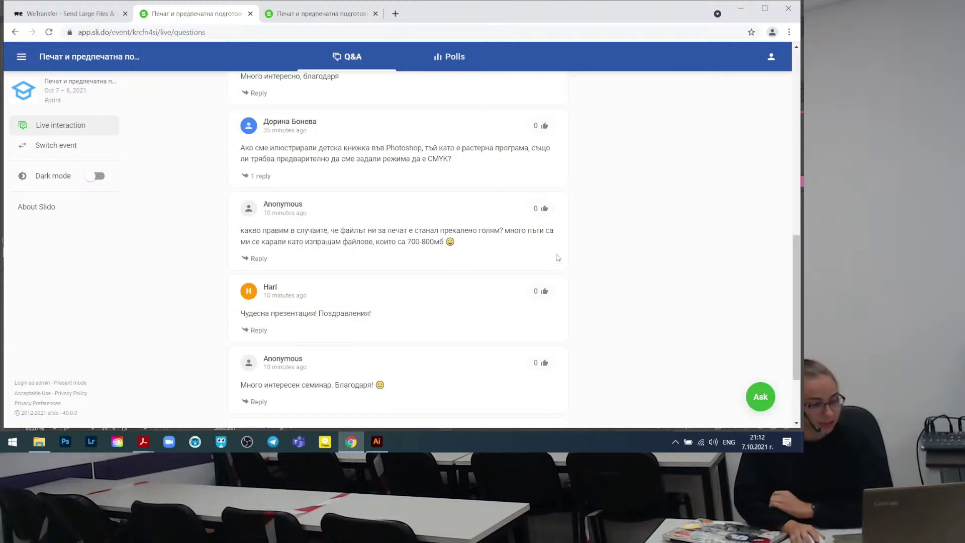
pyautogui.scroll(-2, 494, 237)
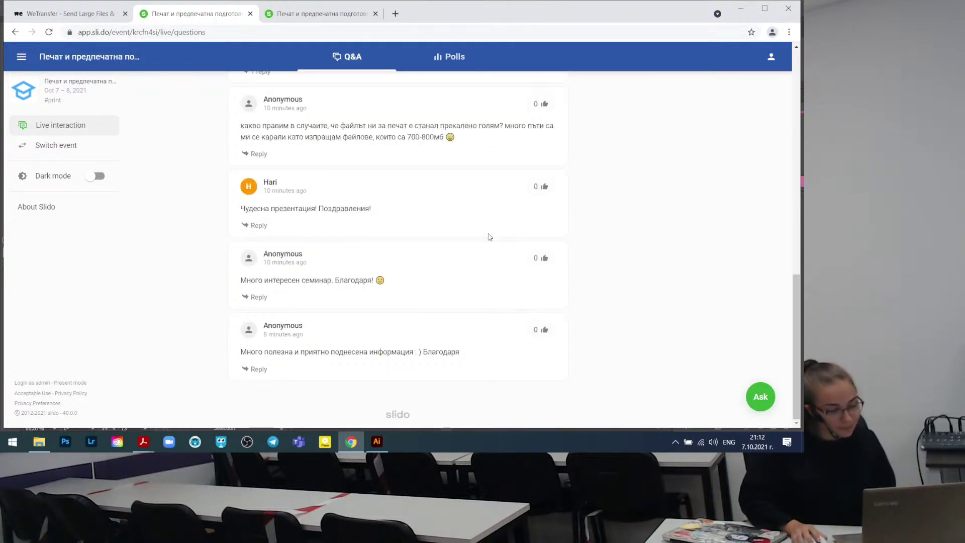
pyautogui.scroll(15, 663, 264)
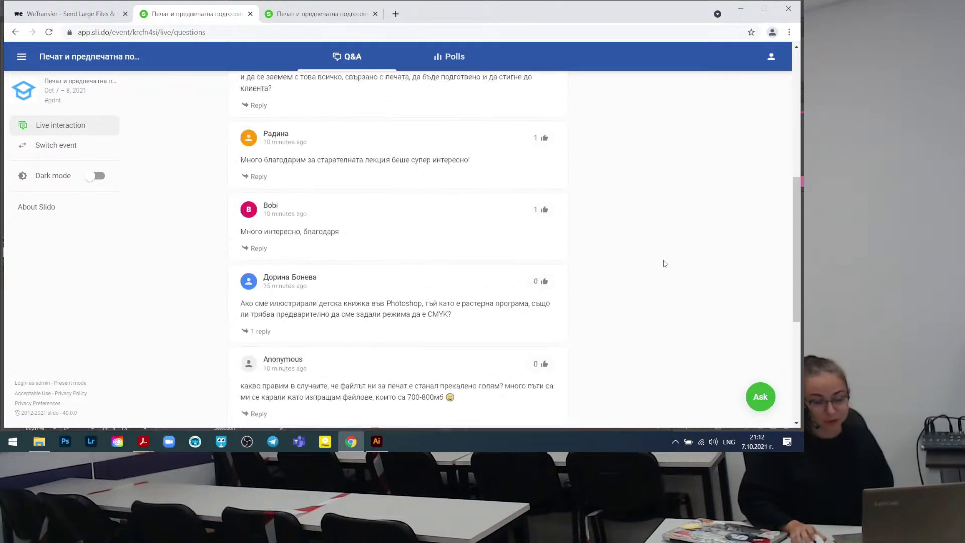
pyautogui.scroll(2, 665, 274)
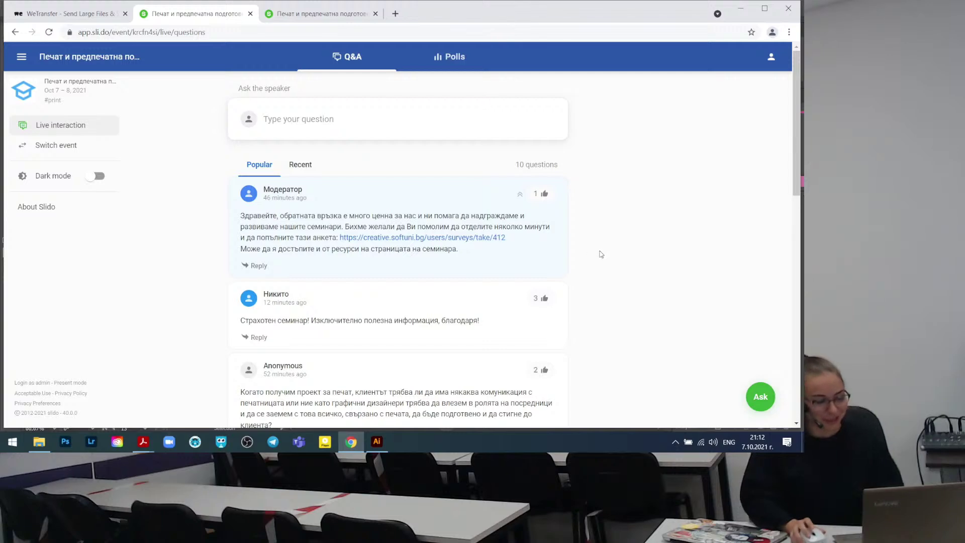
pyautogui.scroll(-3, 578, 248)
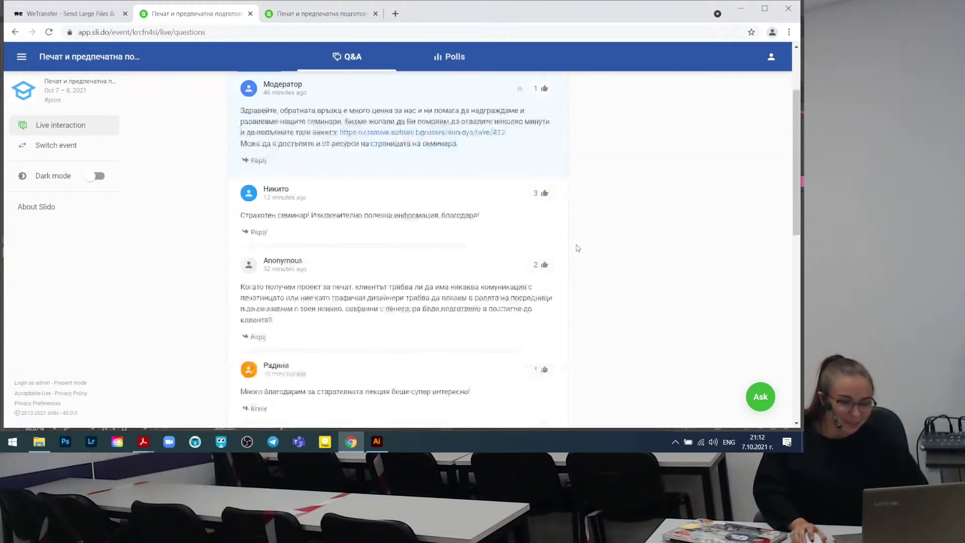
pyautogui.scroll(-8, 578, 248)
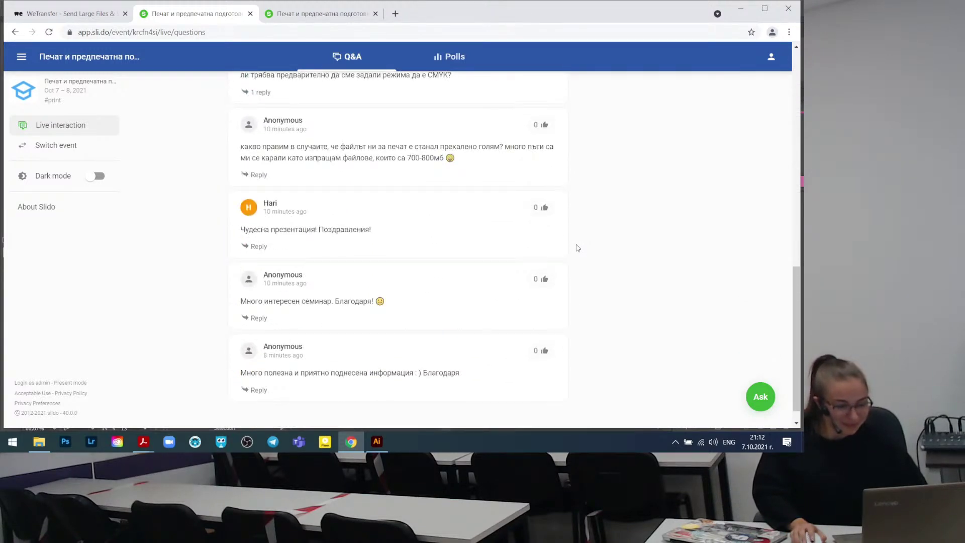
pyautogui.scroll(-1, 578, 248)
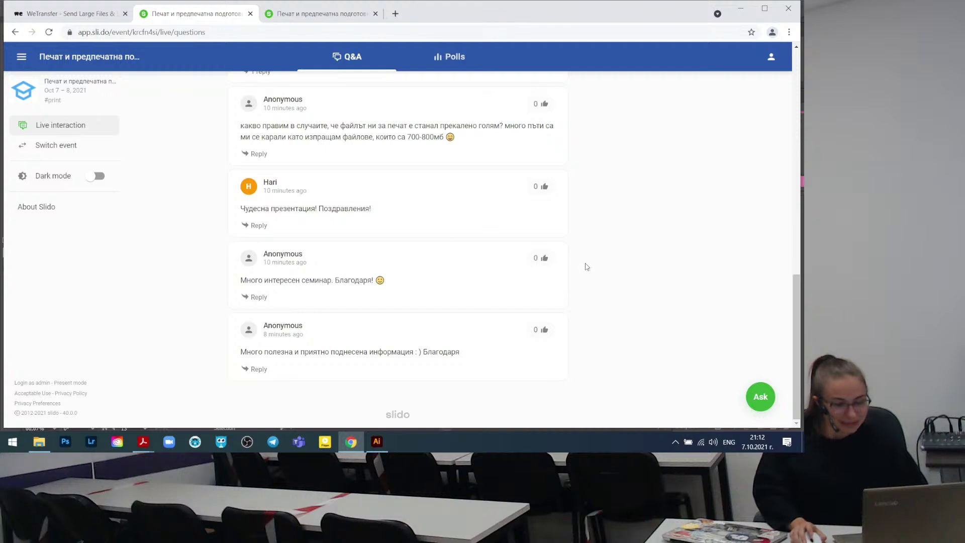
pyautogui.scroll(11, 583, 271)
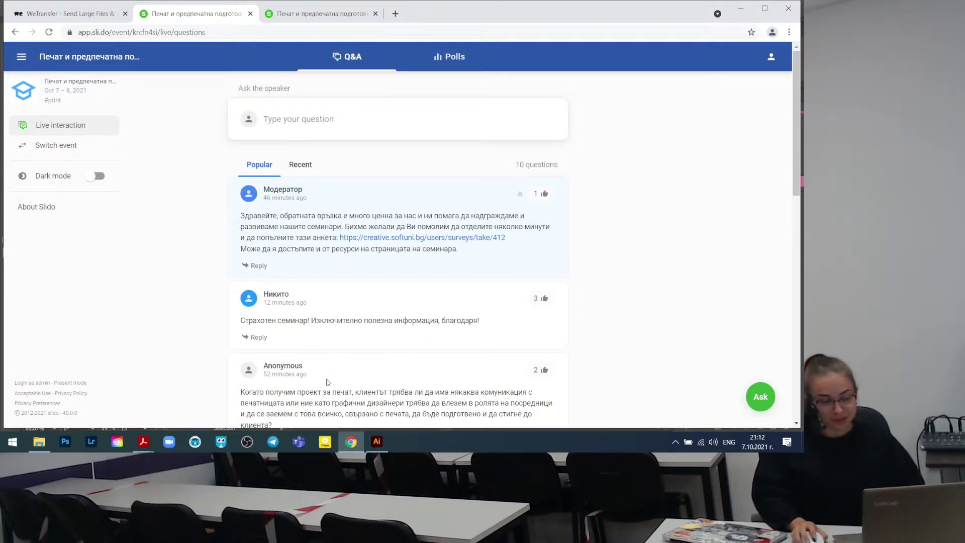
# Switch to SoftUni Prepress Presentation.pdf in Acrobat and show the speaker's contact details slide on page 3.
pyautogui.click(143, 442)
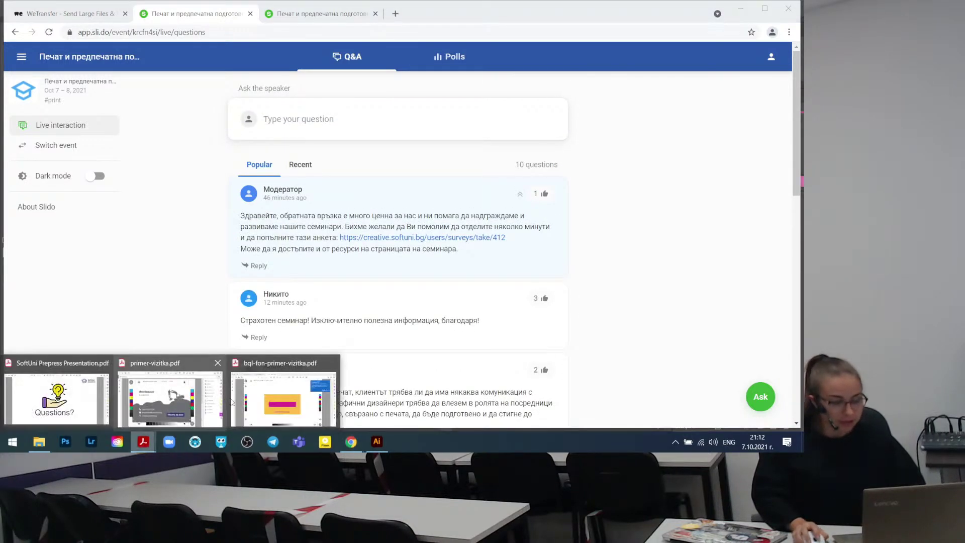
pyautogui.click(110, 400)
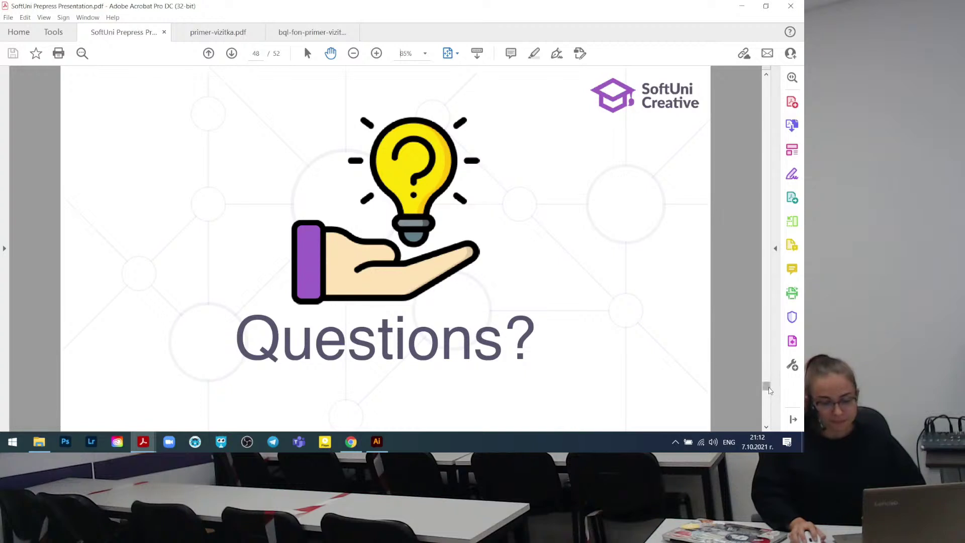
pyautogui.scroll(5, 762, 175)
pyautogui.moveTo(762, 175); pyautogui.dragTo(765, 81)
pyautogui.scroll(-2, 709, 122)
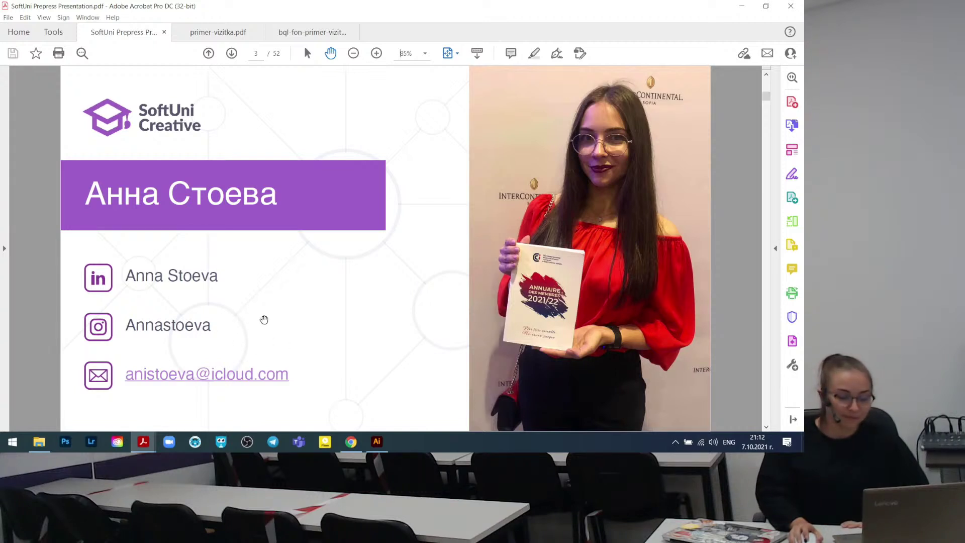
# Return to the Slido questions in Chrome, reposition the browser window, and check the list for new audience comments.
pyautogui.click(356, 445)
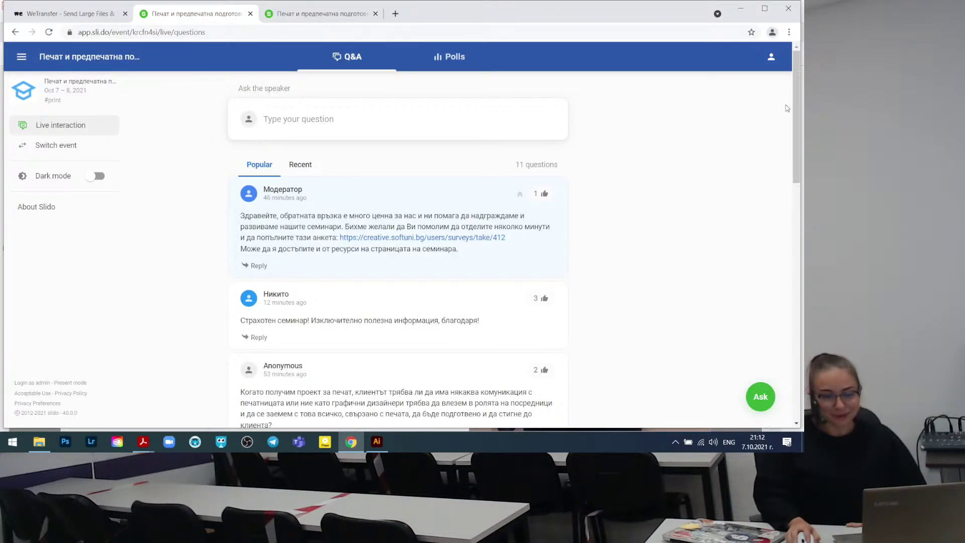
pyautogui.moveTo(642, 12); pyautogui.dragTo(645, 30)
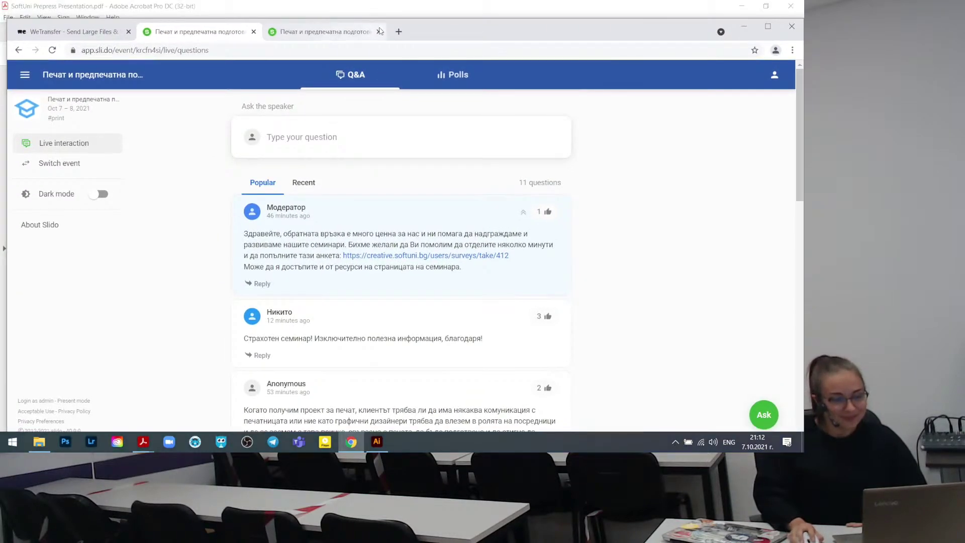
pyautogui.moveTo(380, 32); pyautogui.dragTo(372, 15)
pyautogui.scroll(-5, 368, 280)
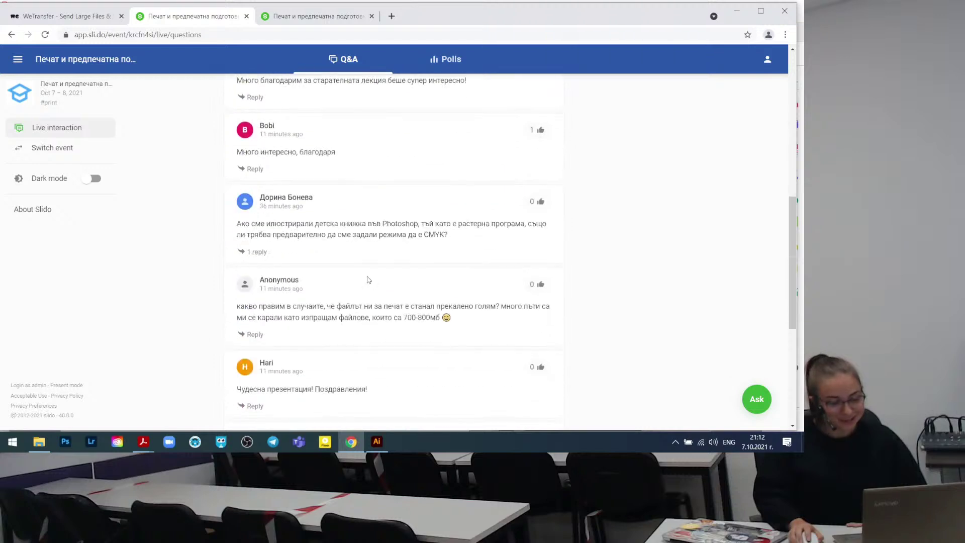
pyautogui.scroll(-5, 368, 281)
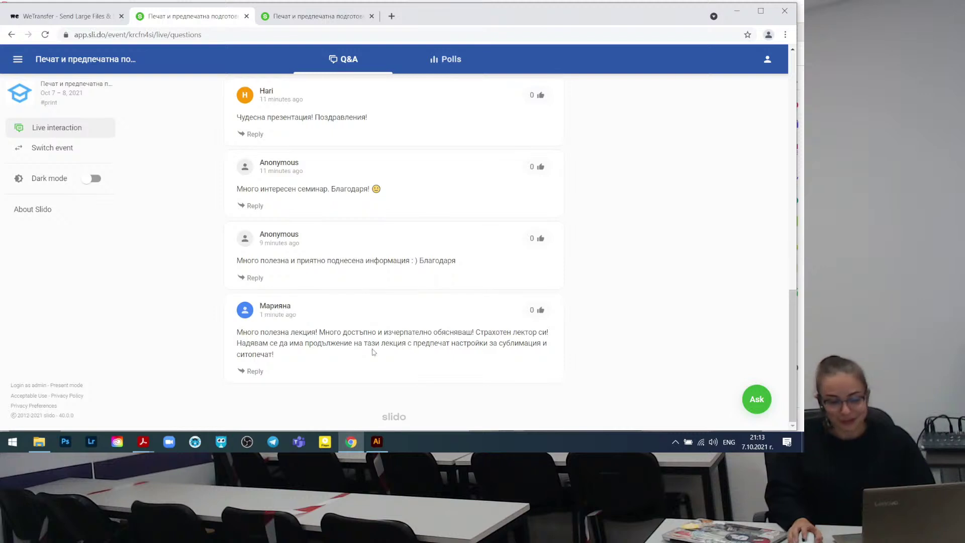
pyautogui.scroll(15, 329, 323)
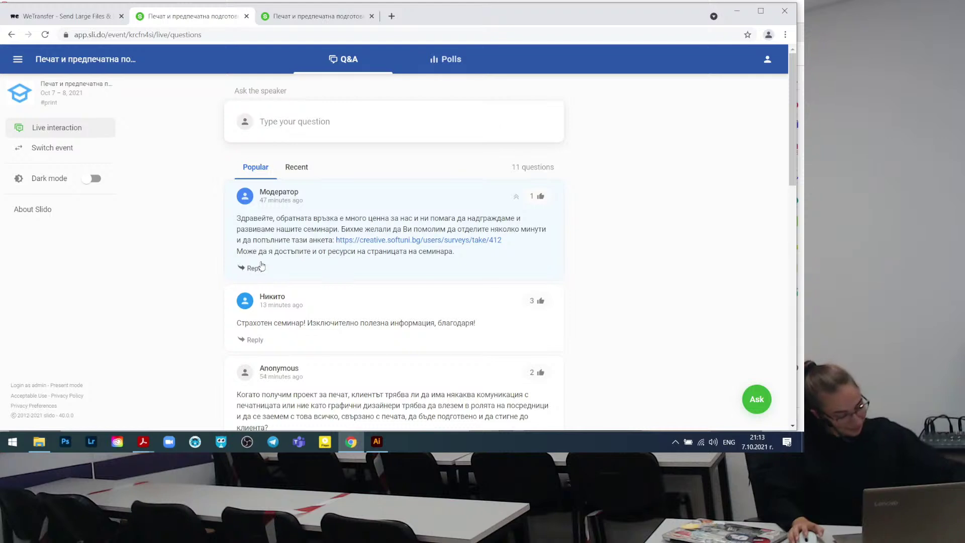
pyautogui.click(302, 16)
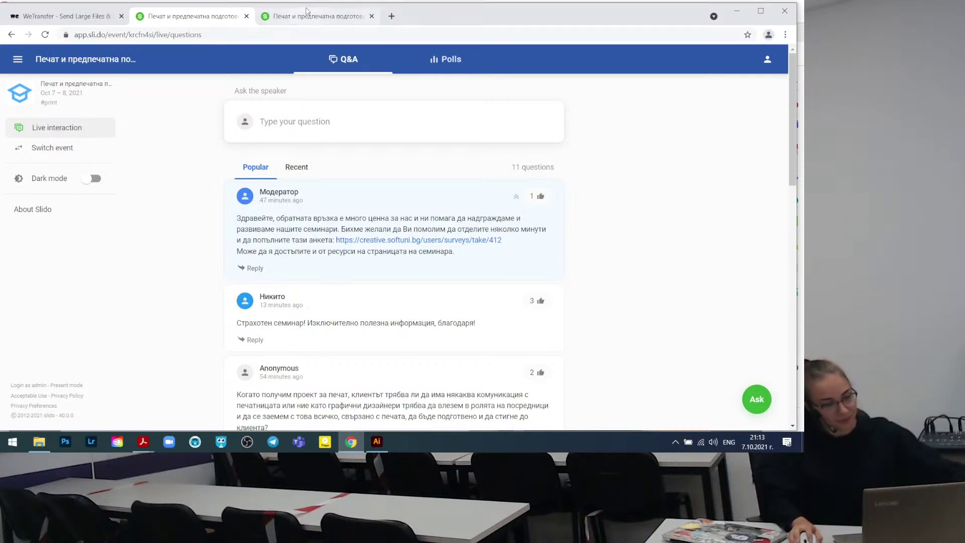